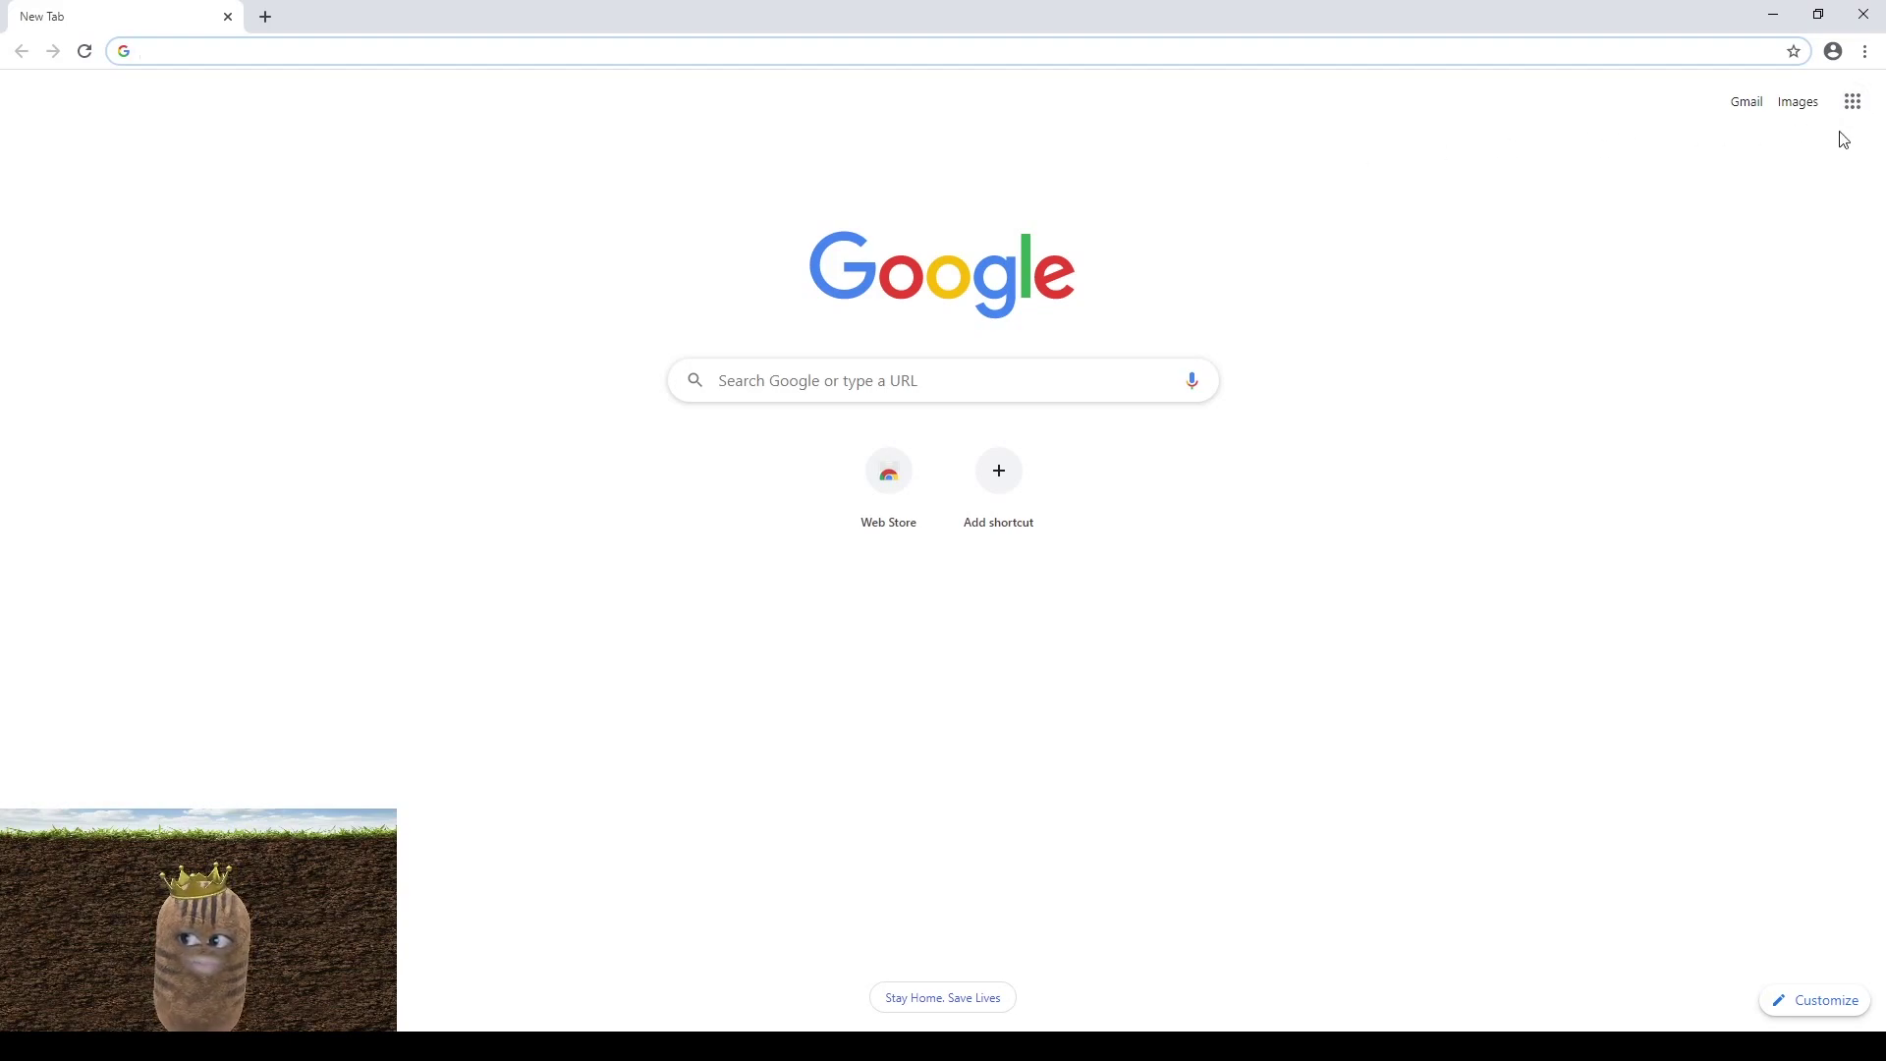
Open Google Drive from the Google apps and continue to the sign-in for the personal version
click(1852, 111)
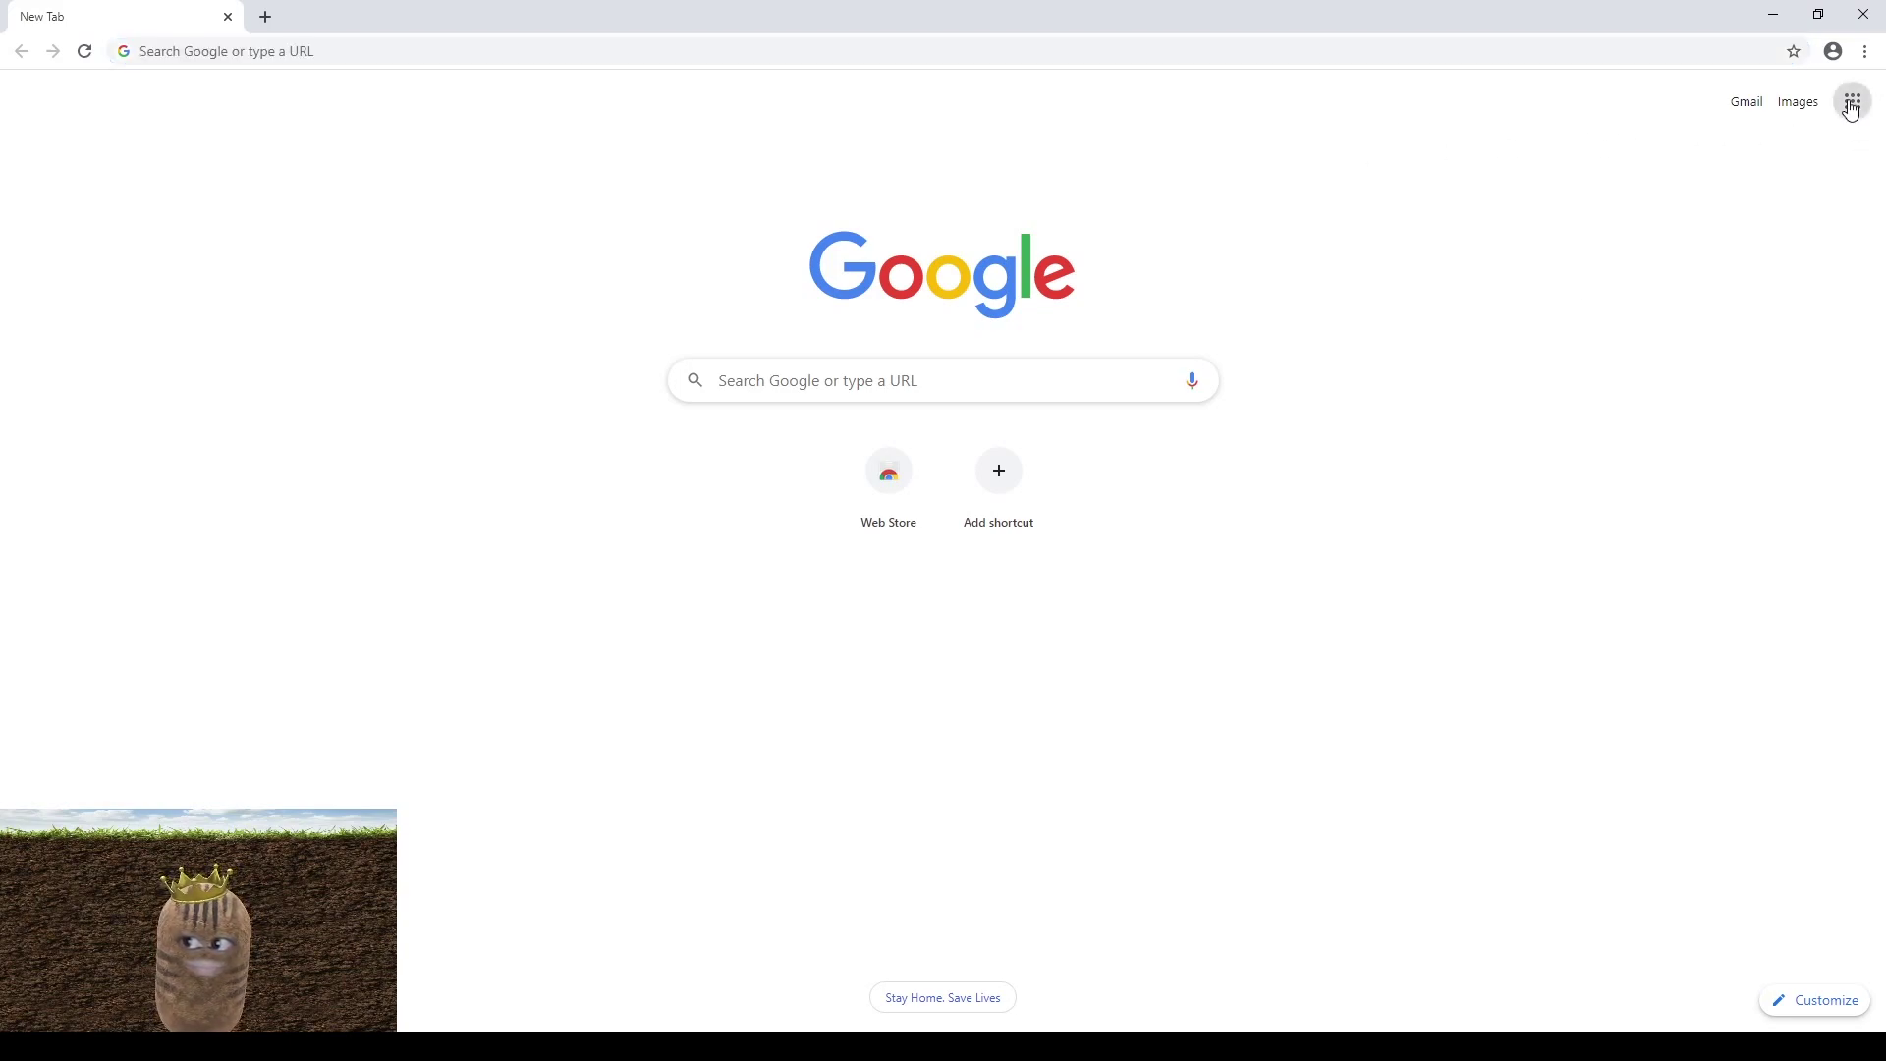
click(1851, 104)
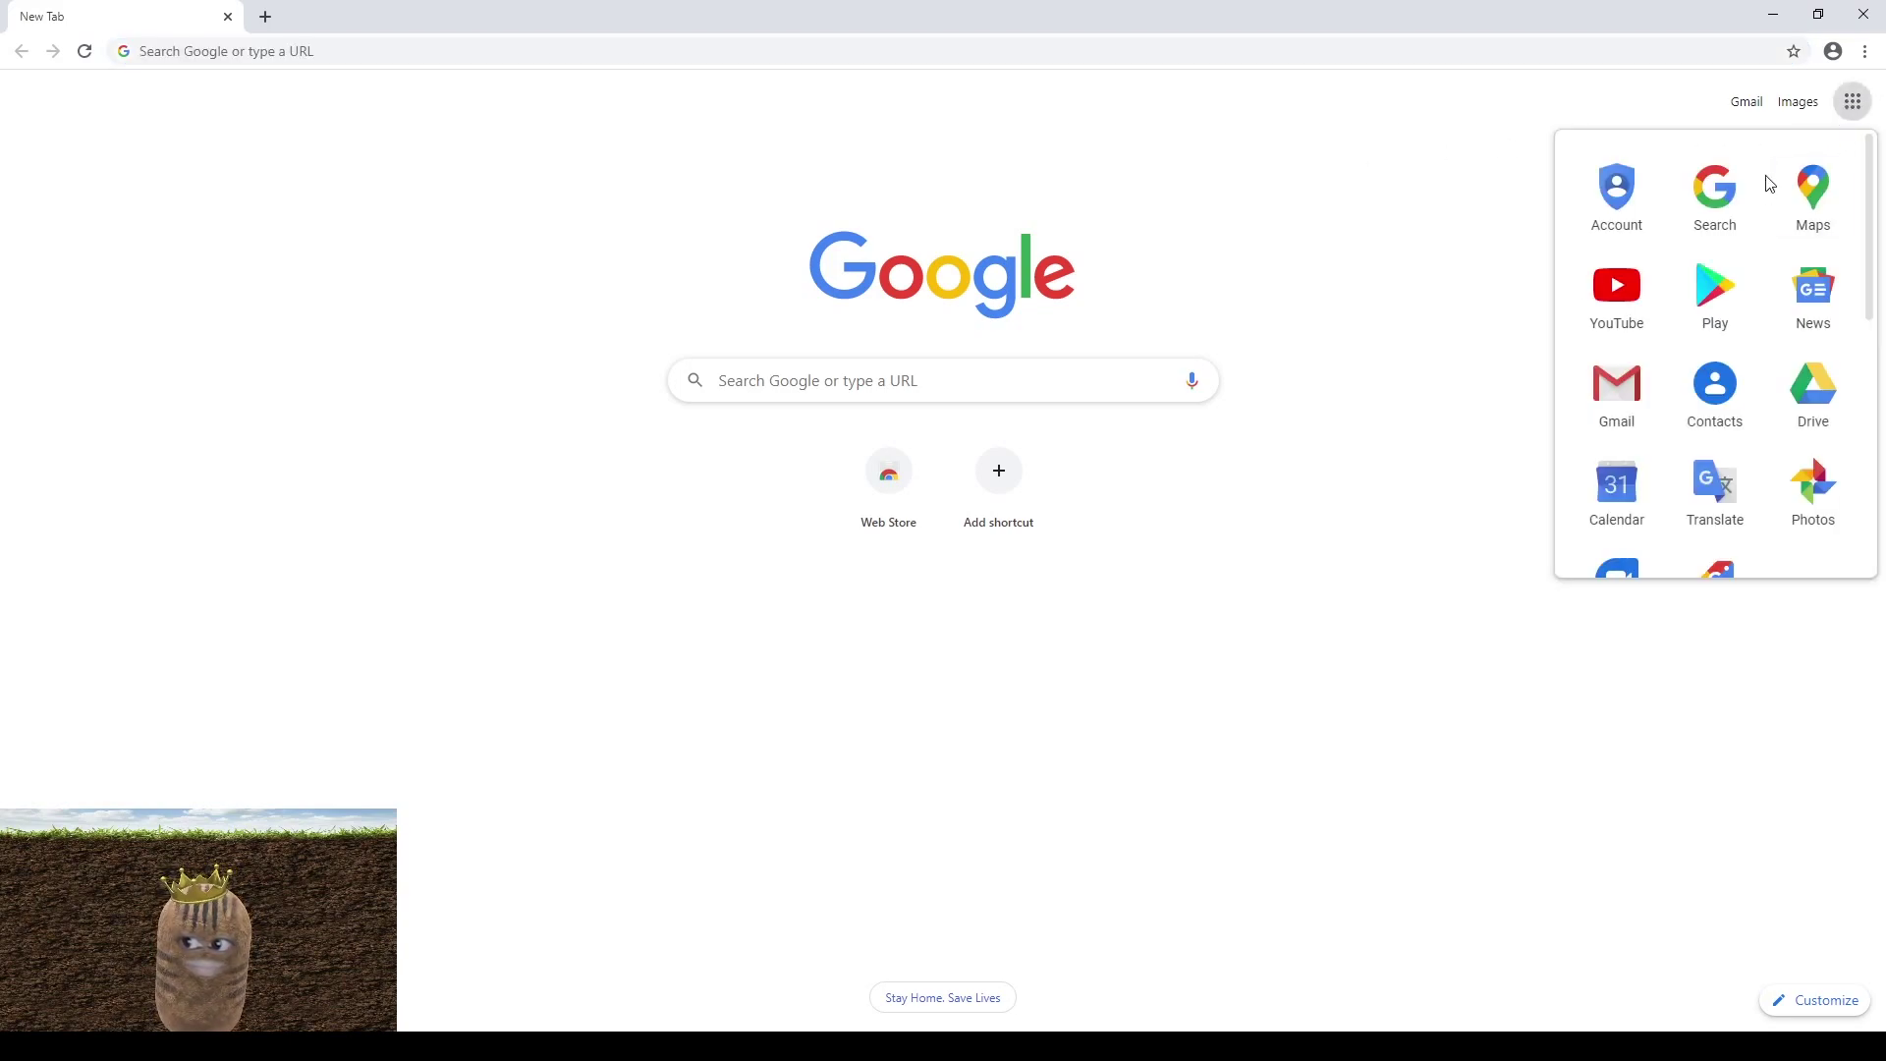
click(1818, 392)
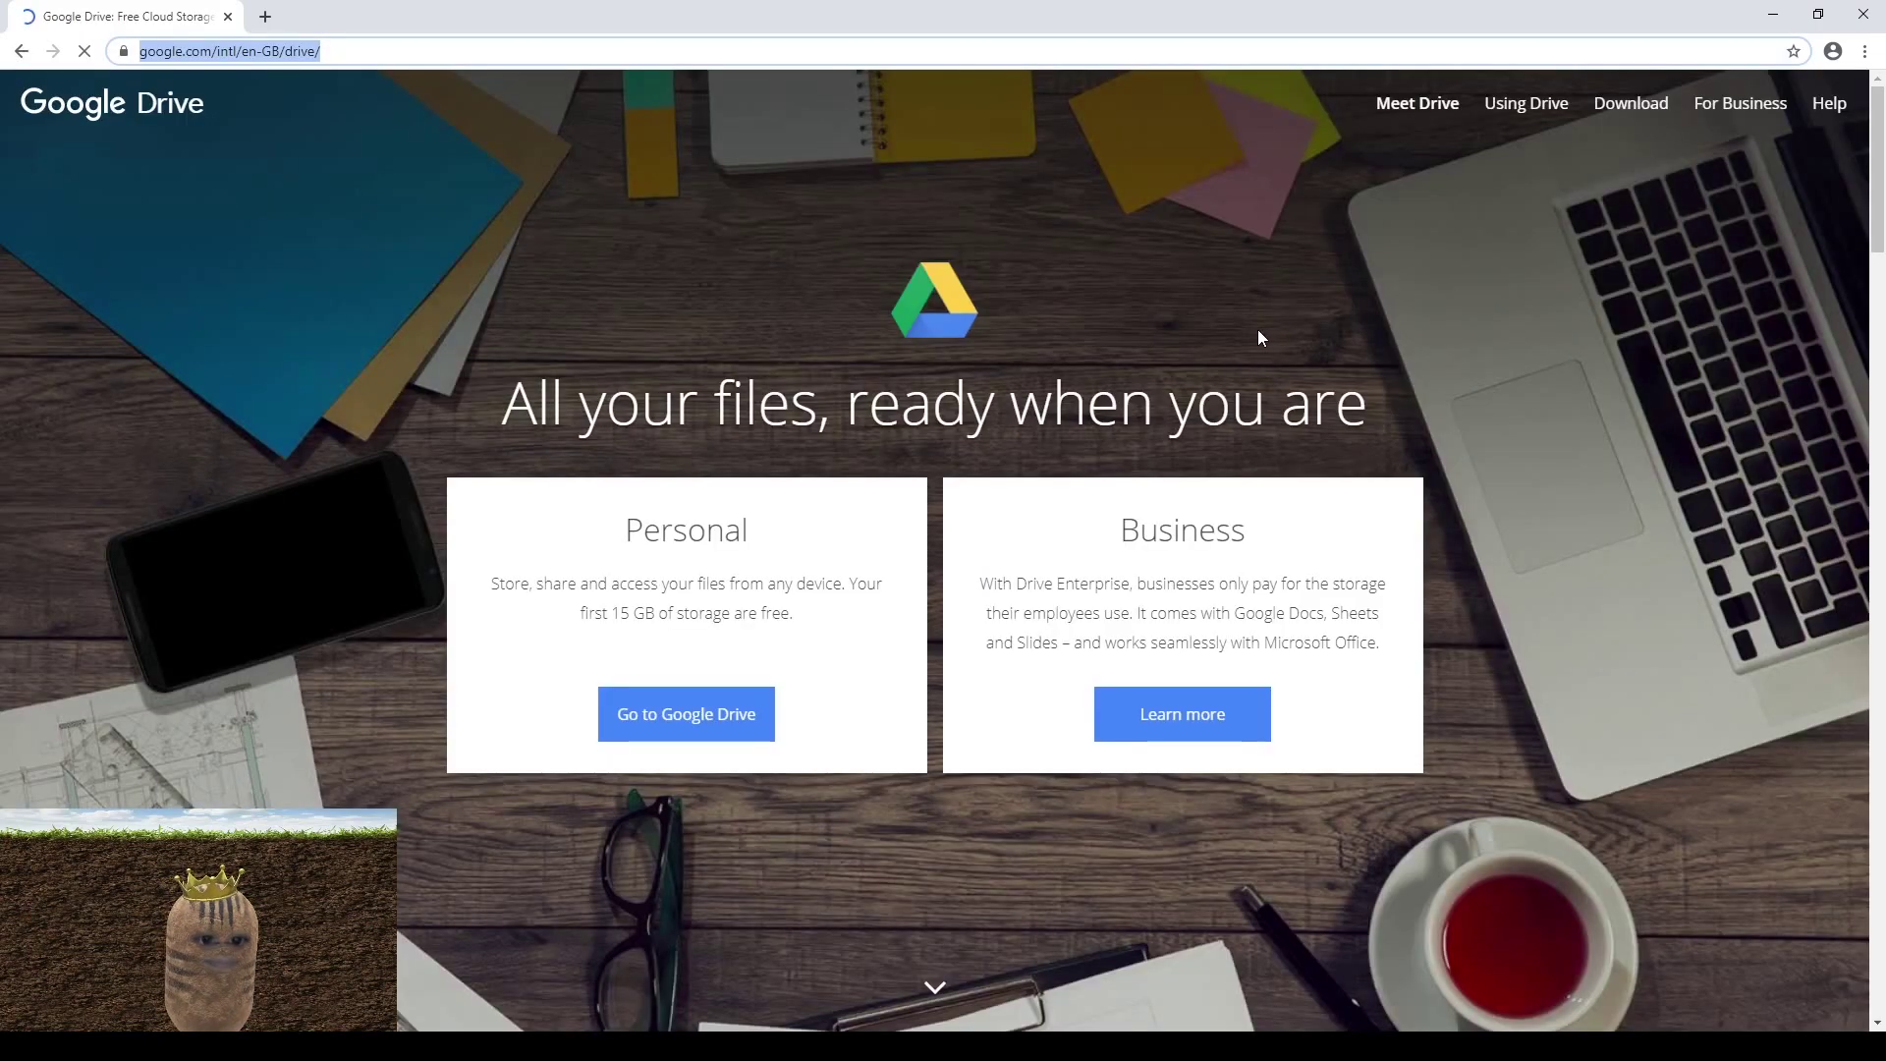
click(702, 725)
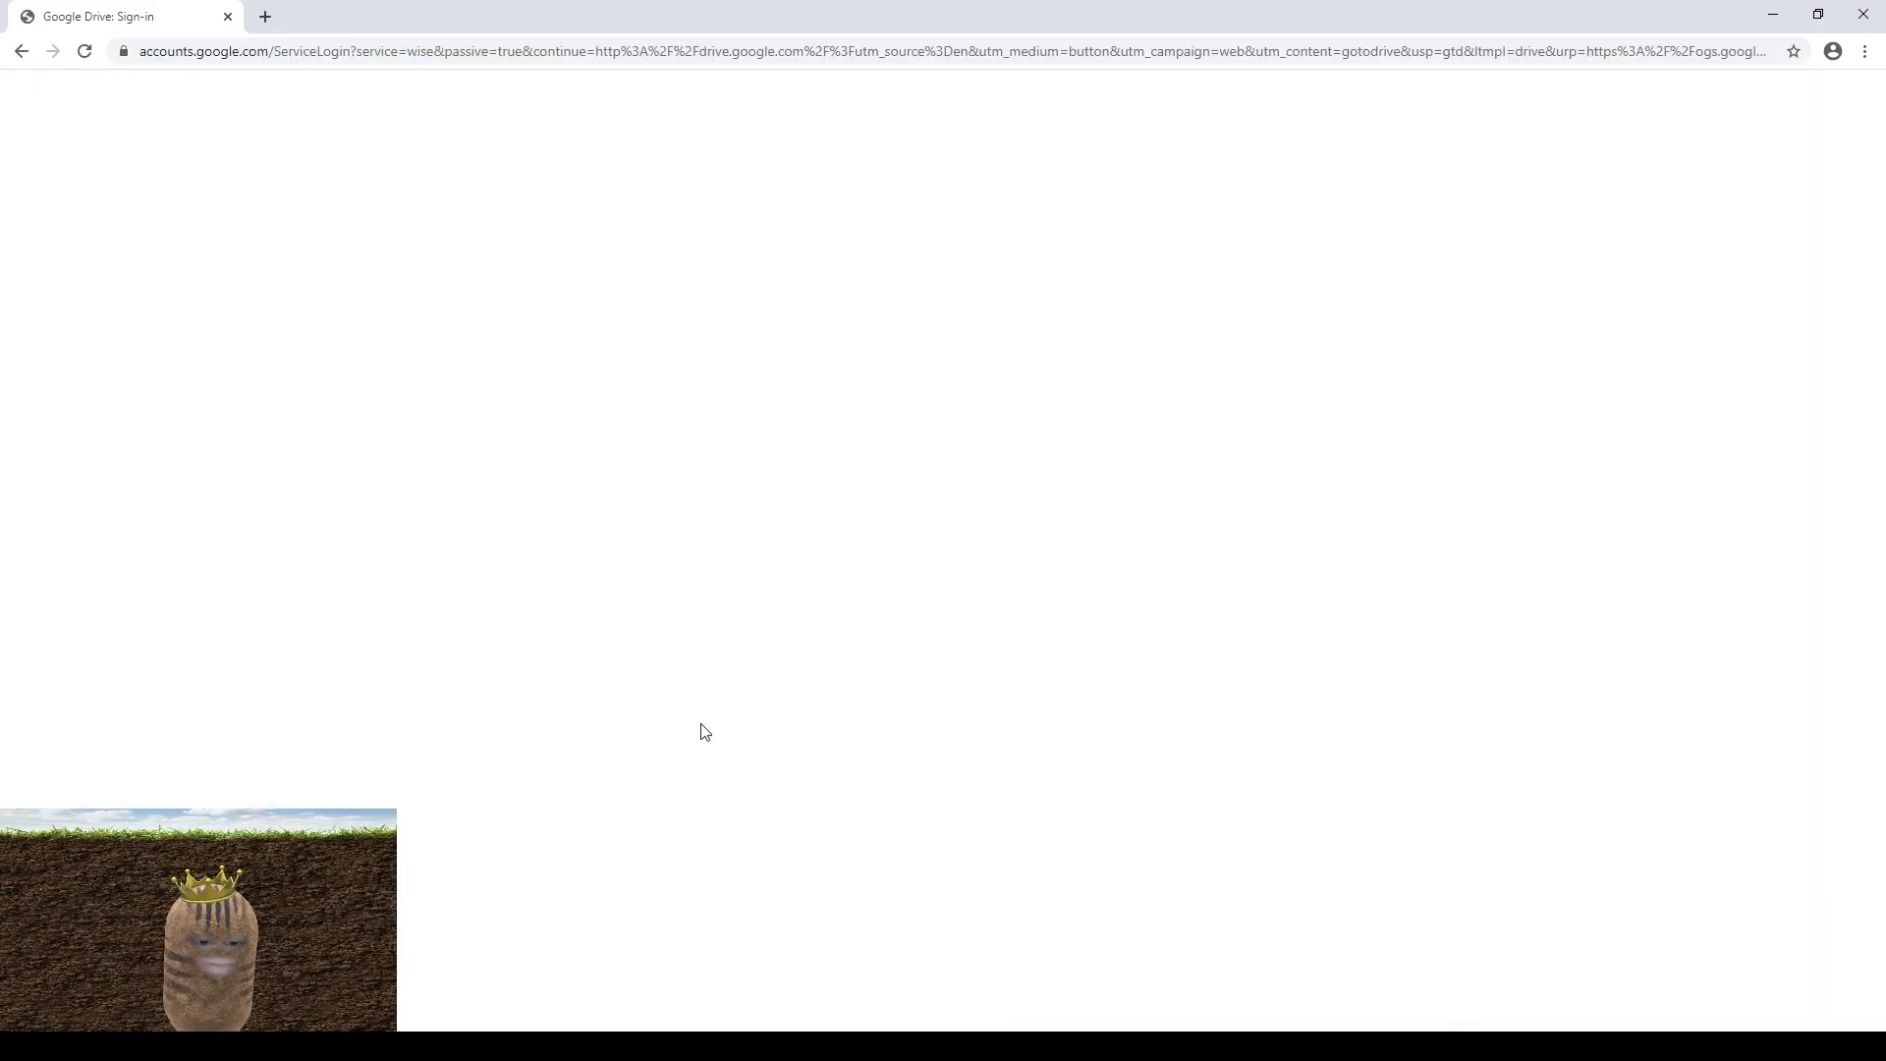
Sign in to Google Drive with the account's e-mail address and password
click(919, 500)
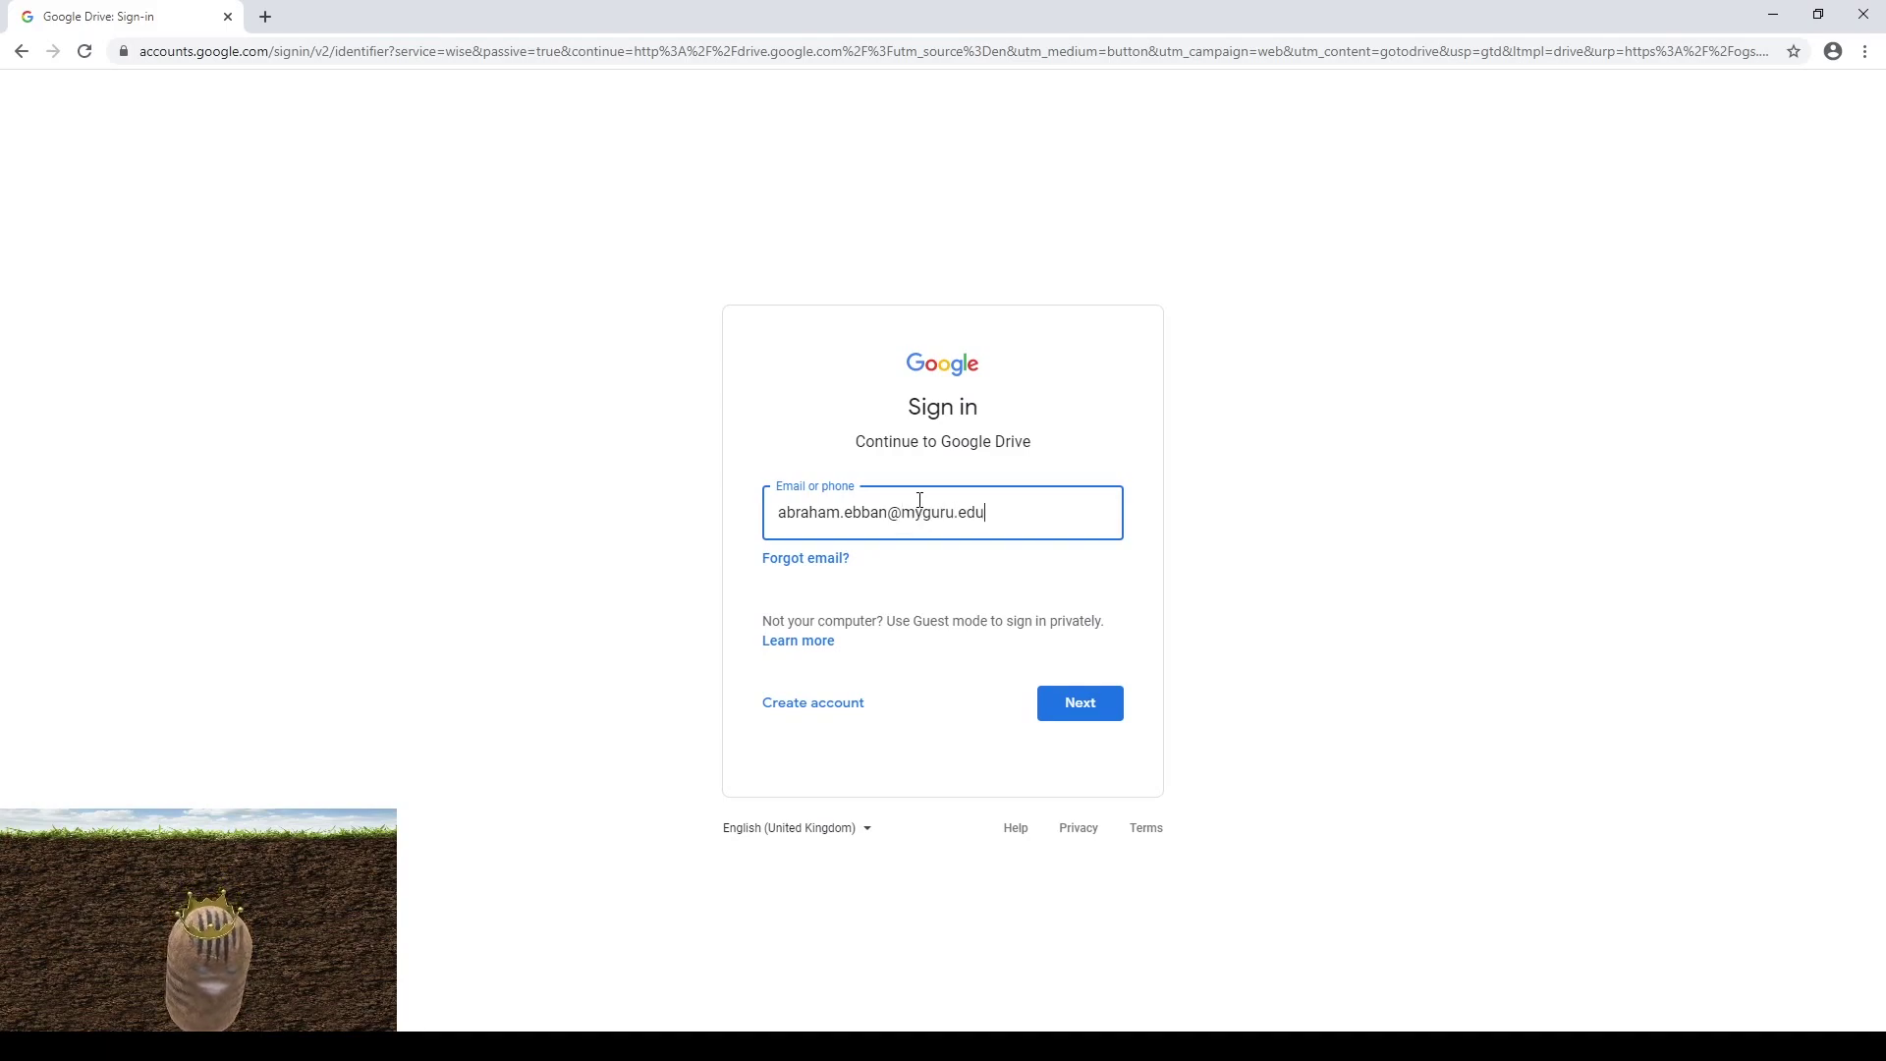
click(1051, 699)
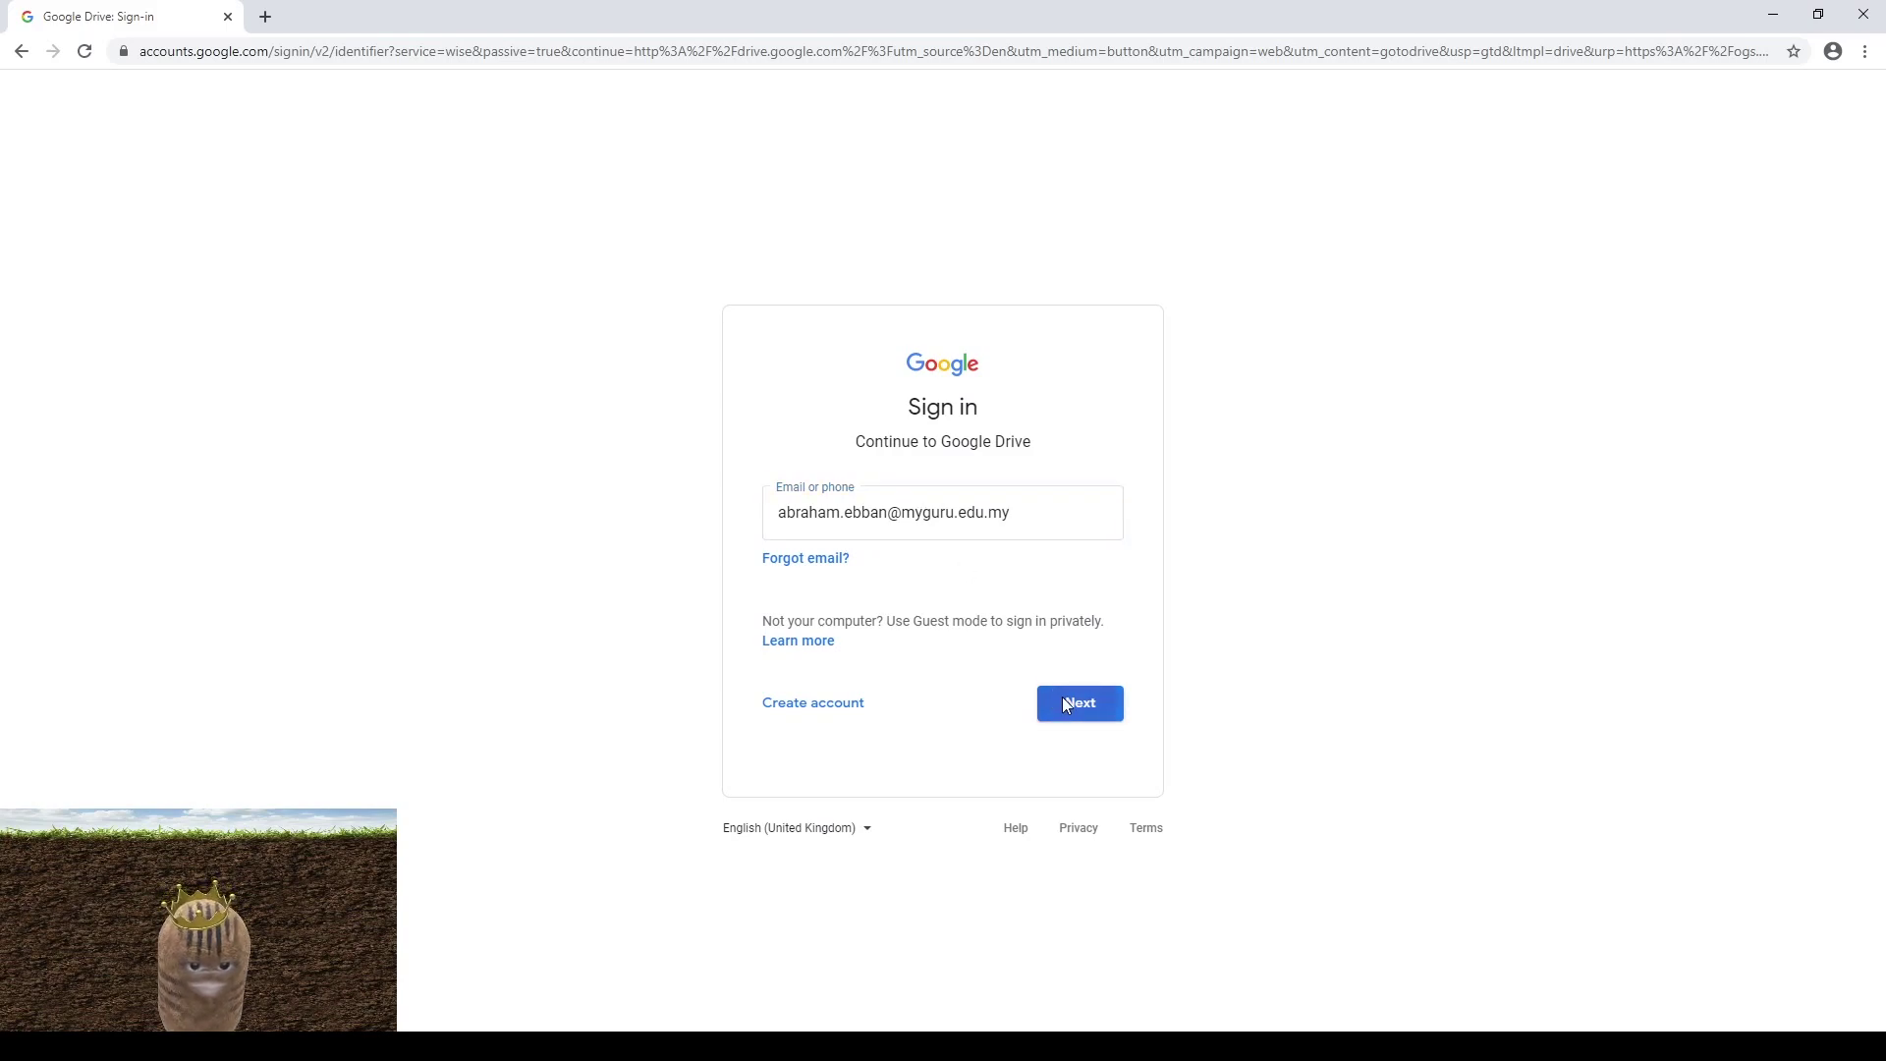
text(•)
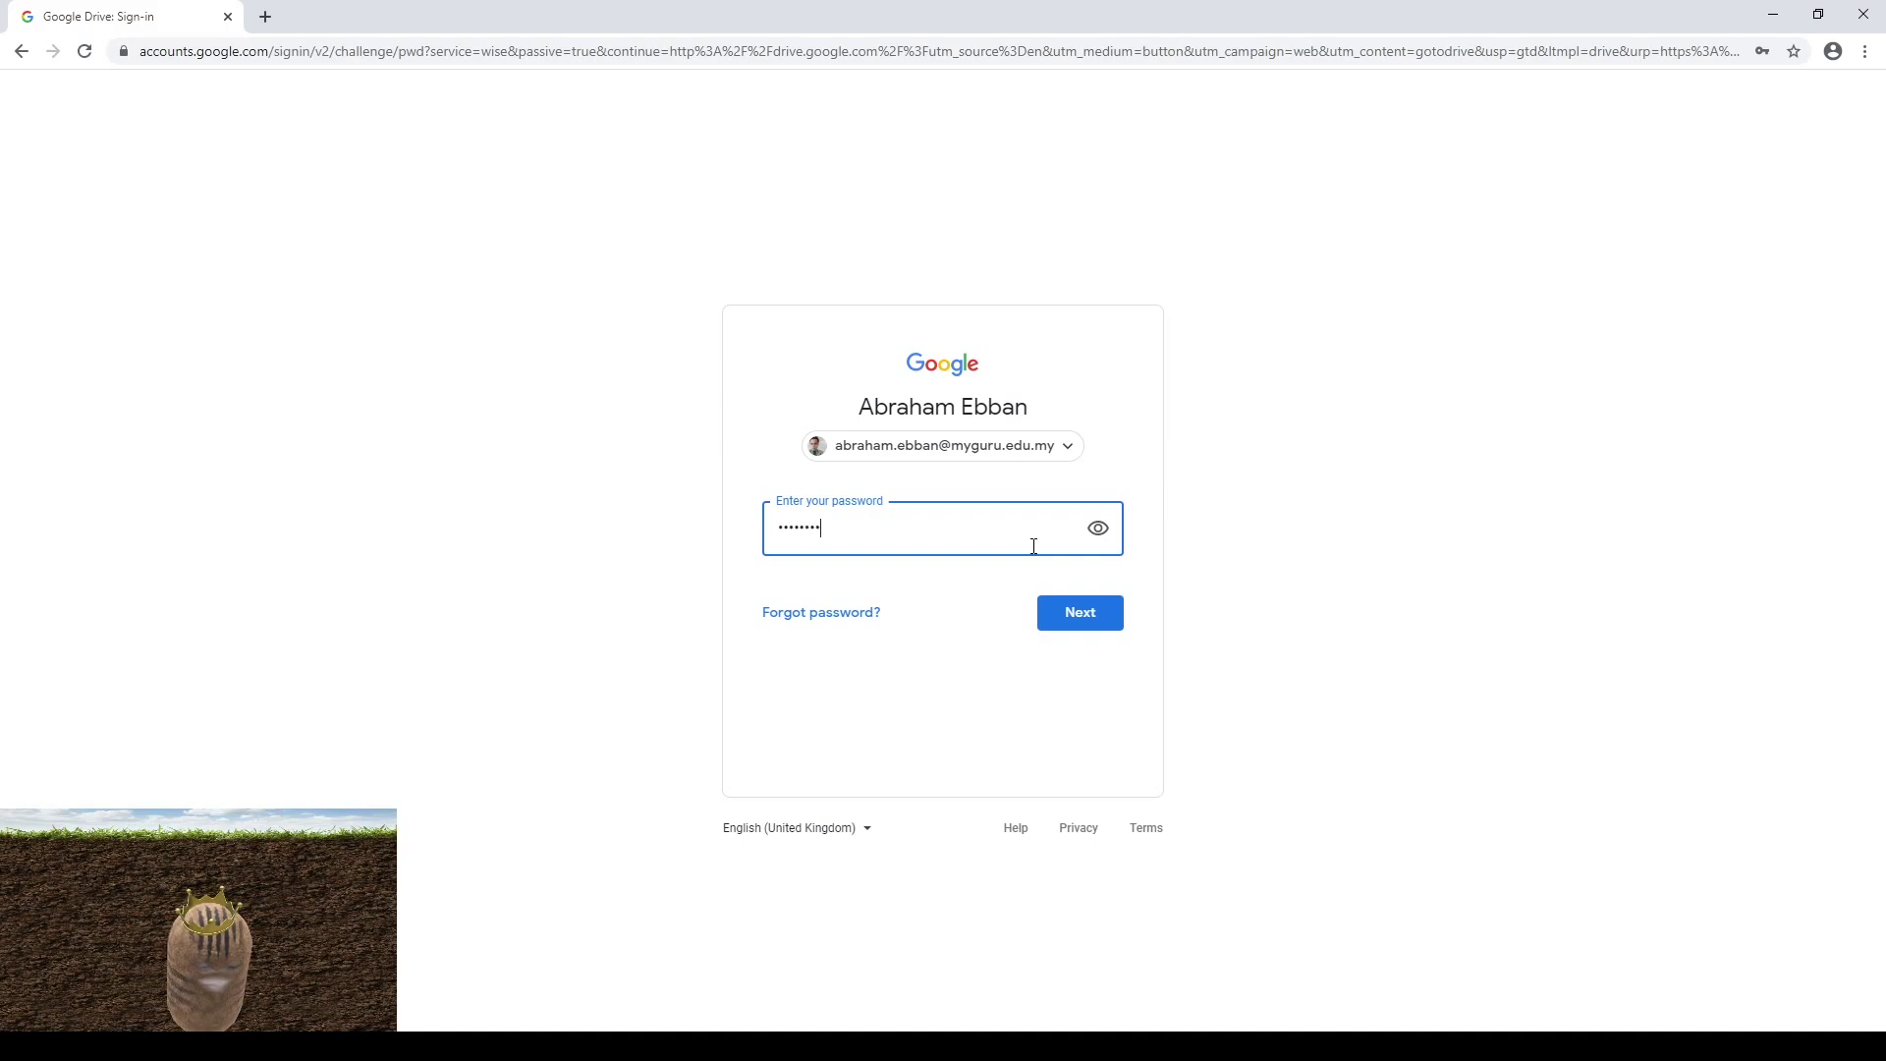
click(1074, 610)
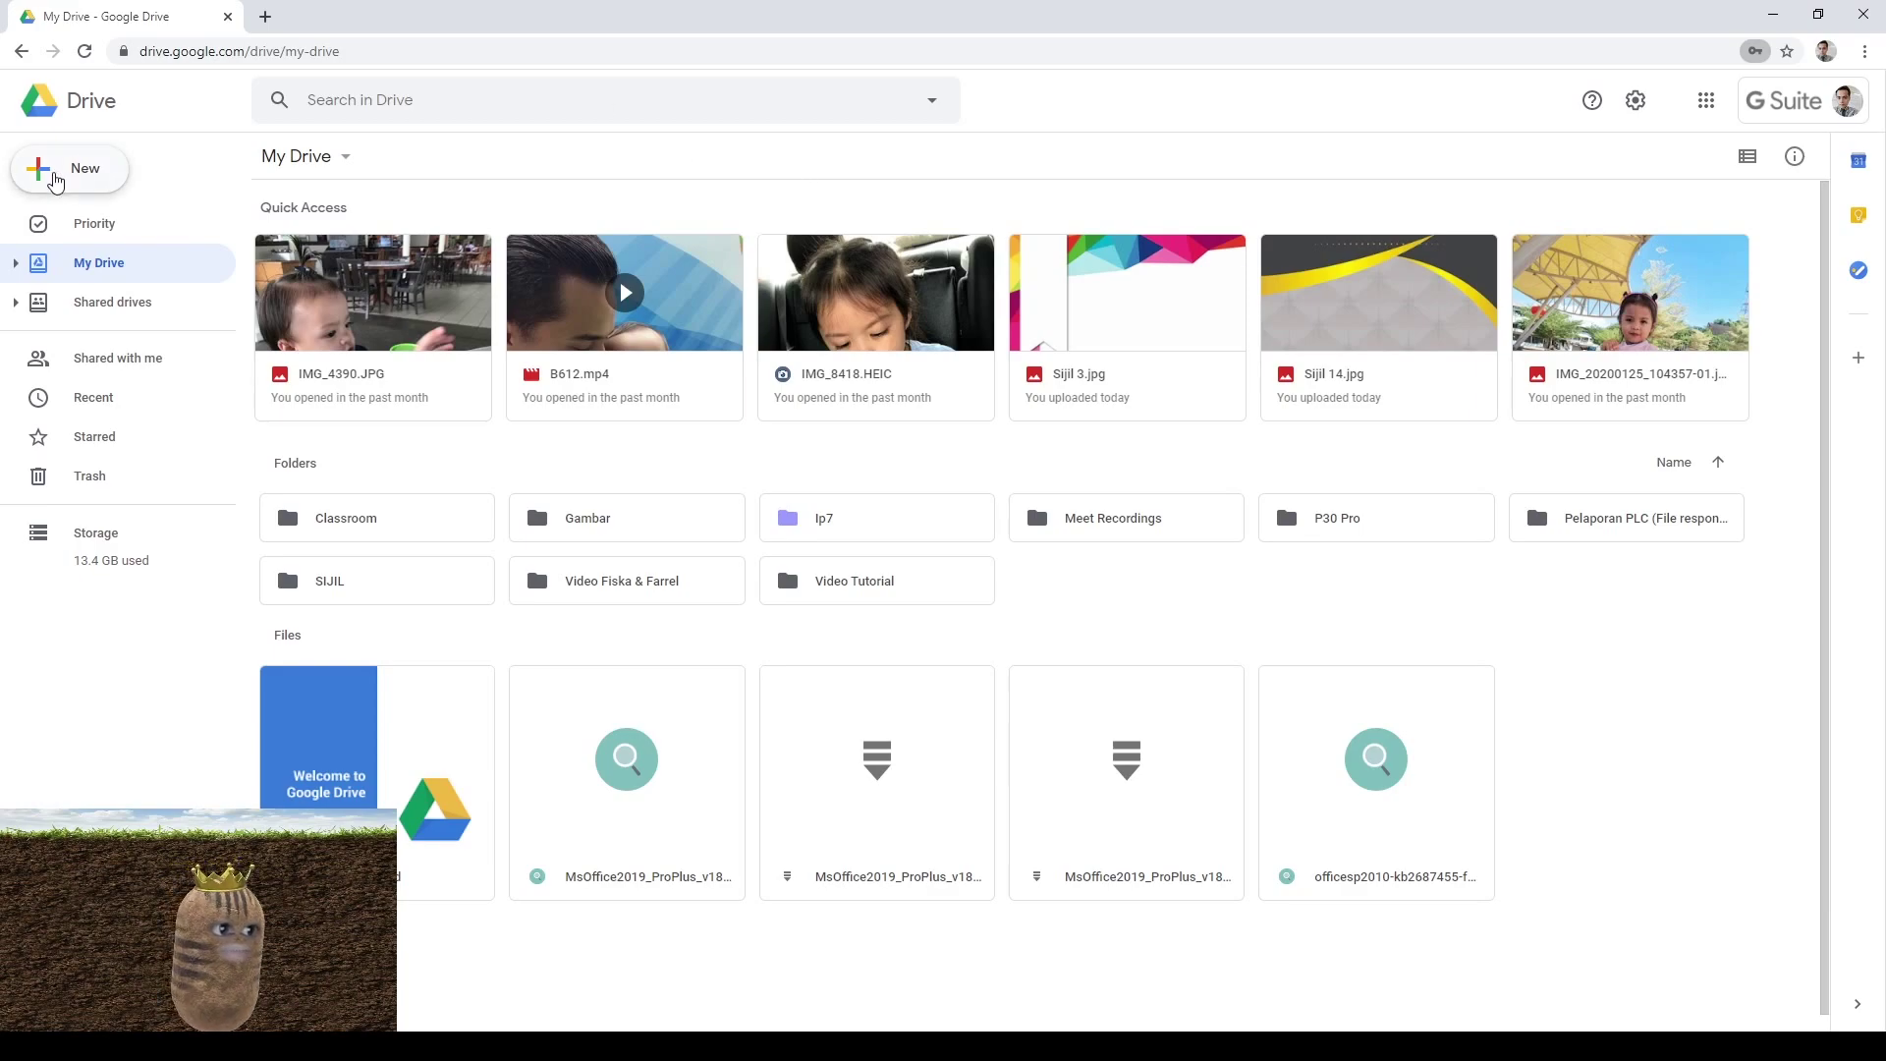
Create a new blank Google Forms form in My Drive
click(45, 171)
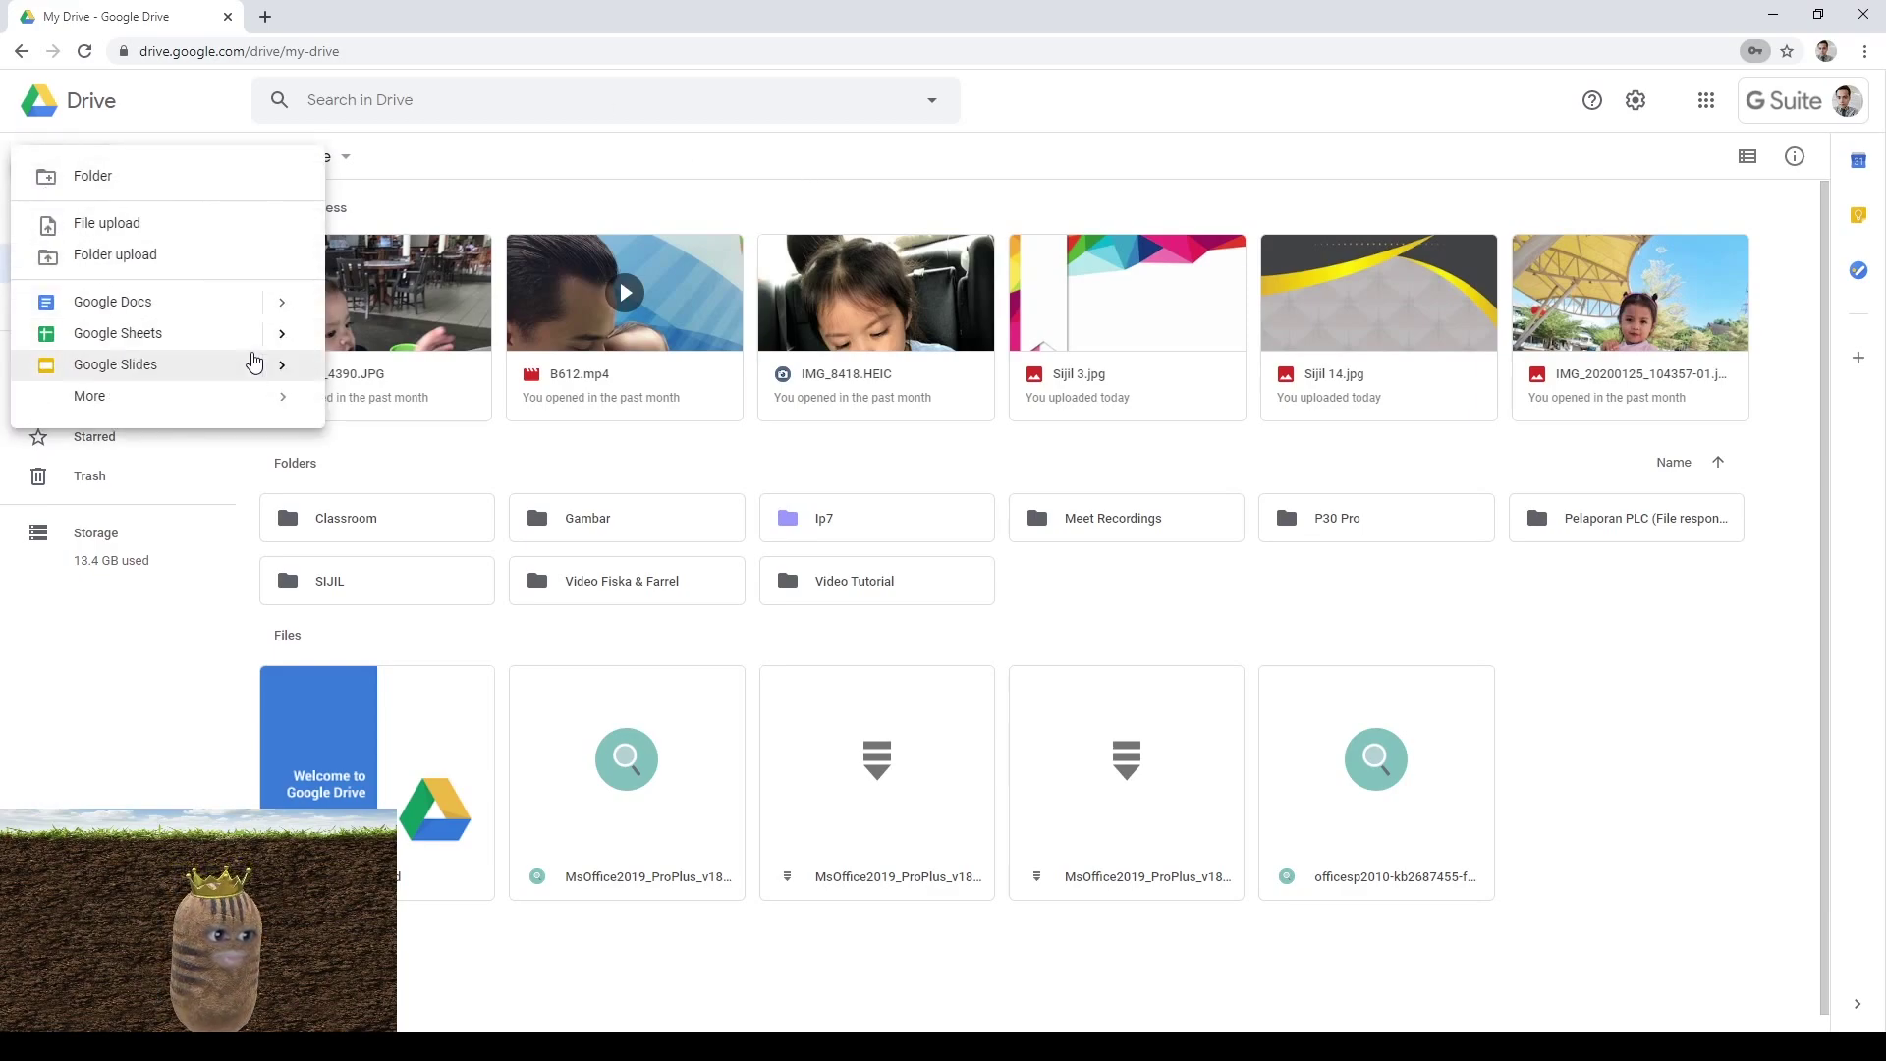
mouse_move(282, 398)
mouse_move(593, 413)
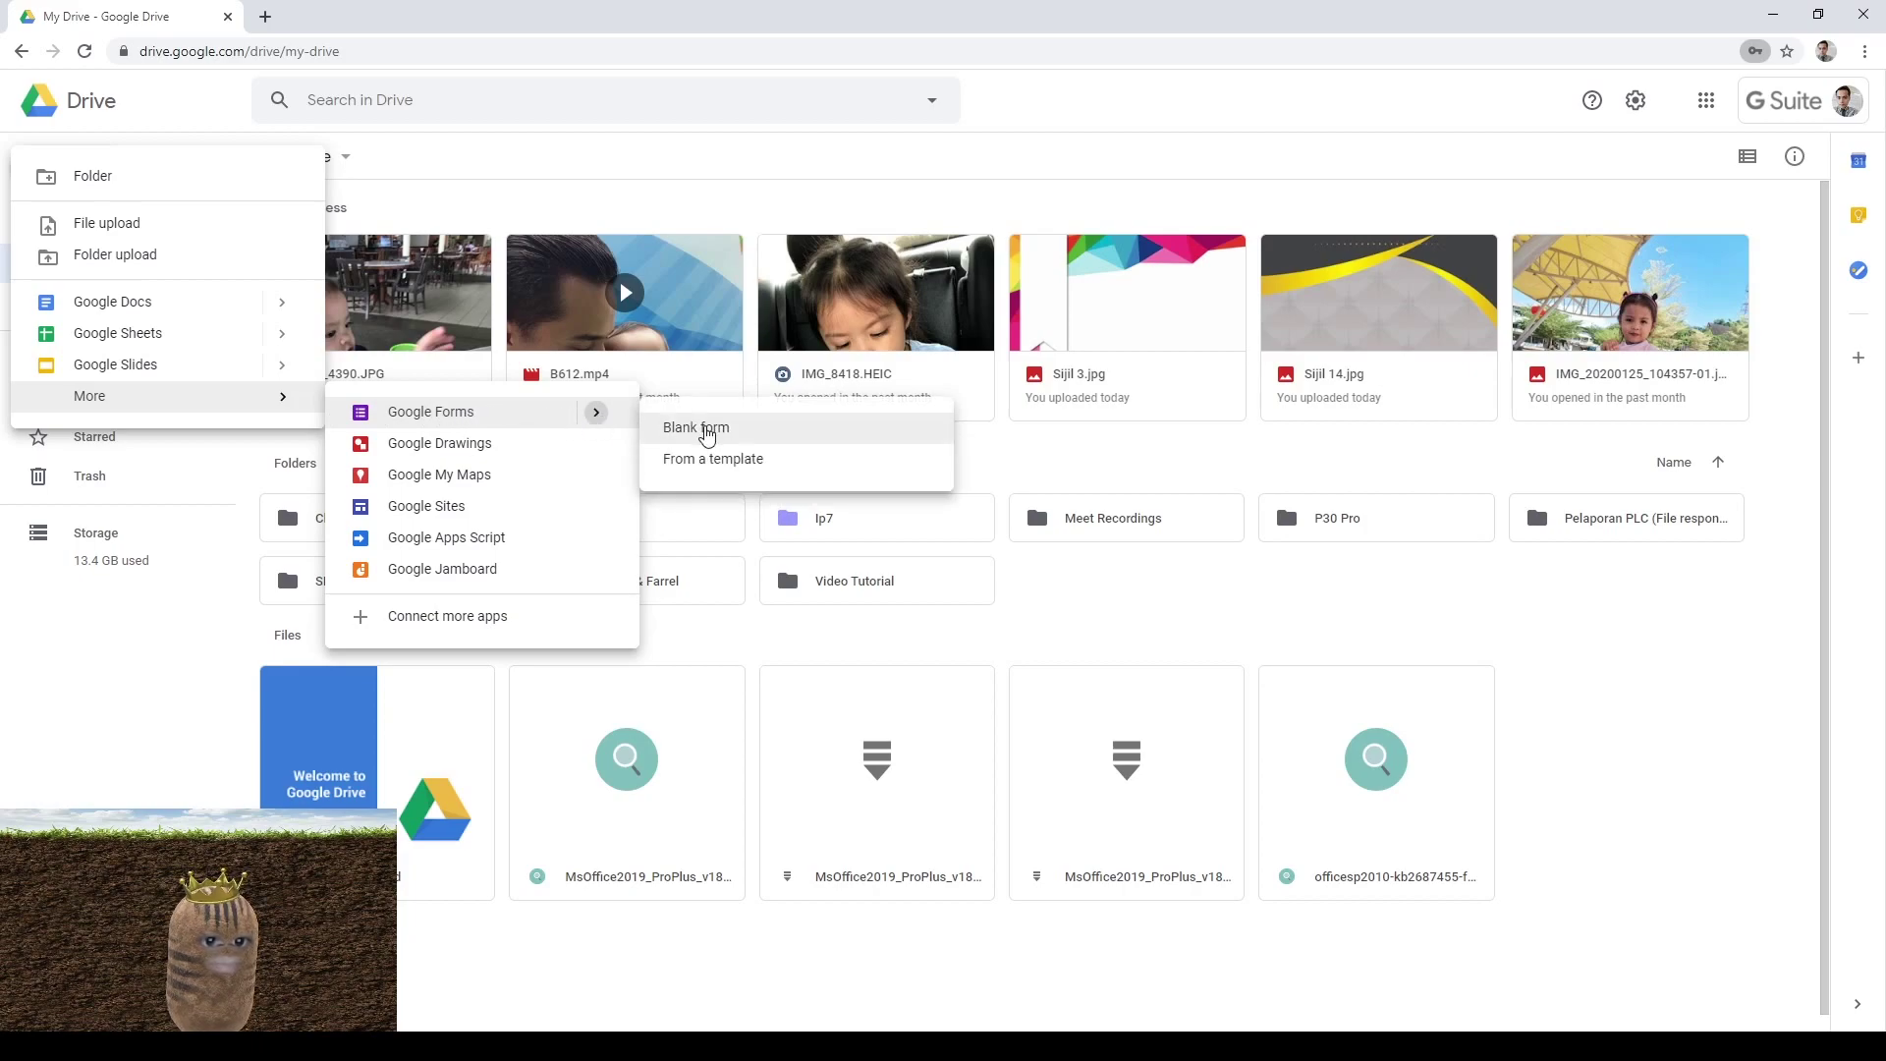
click(706, 432)
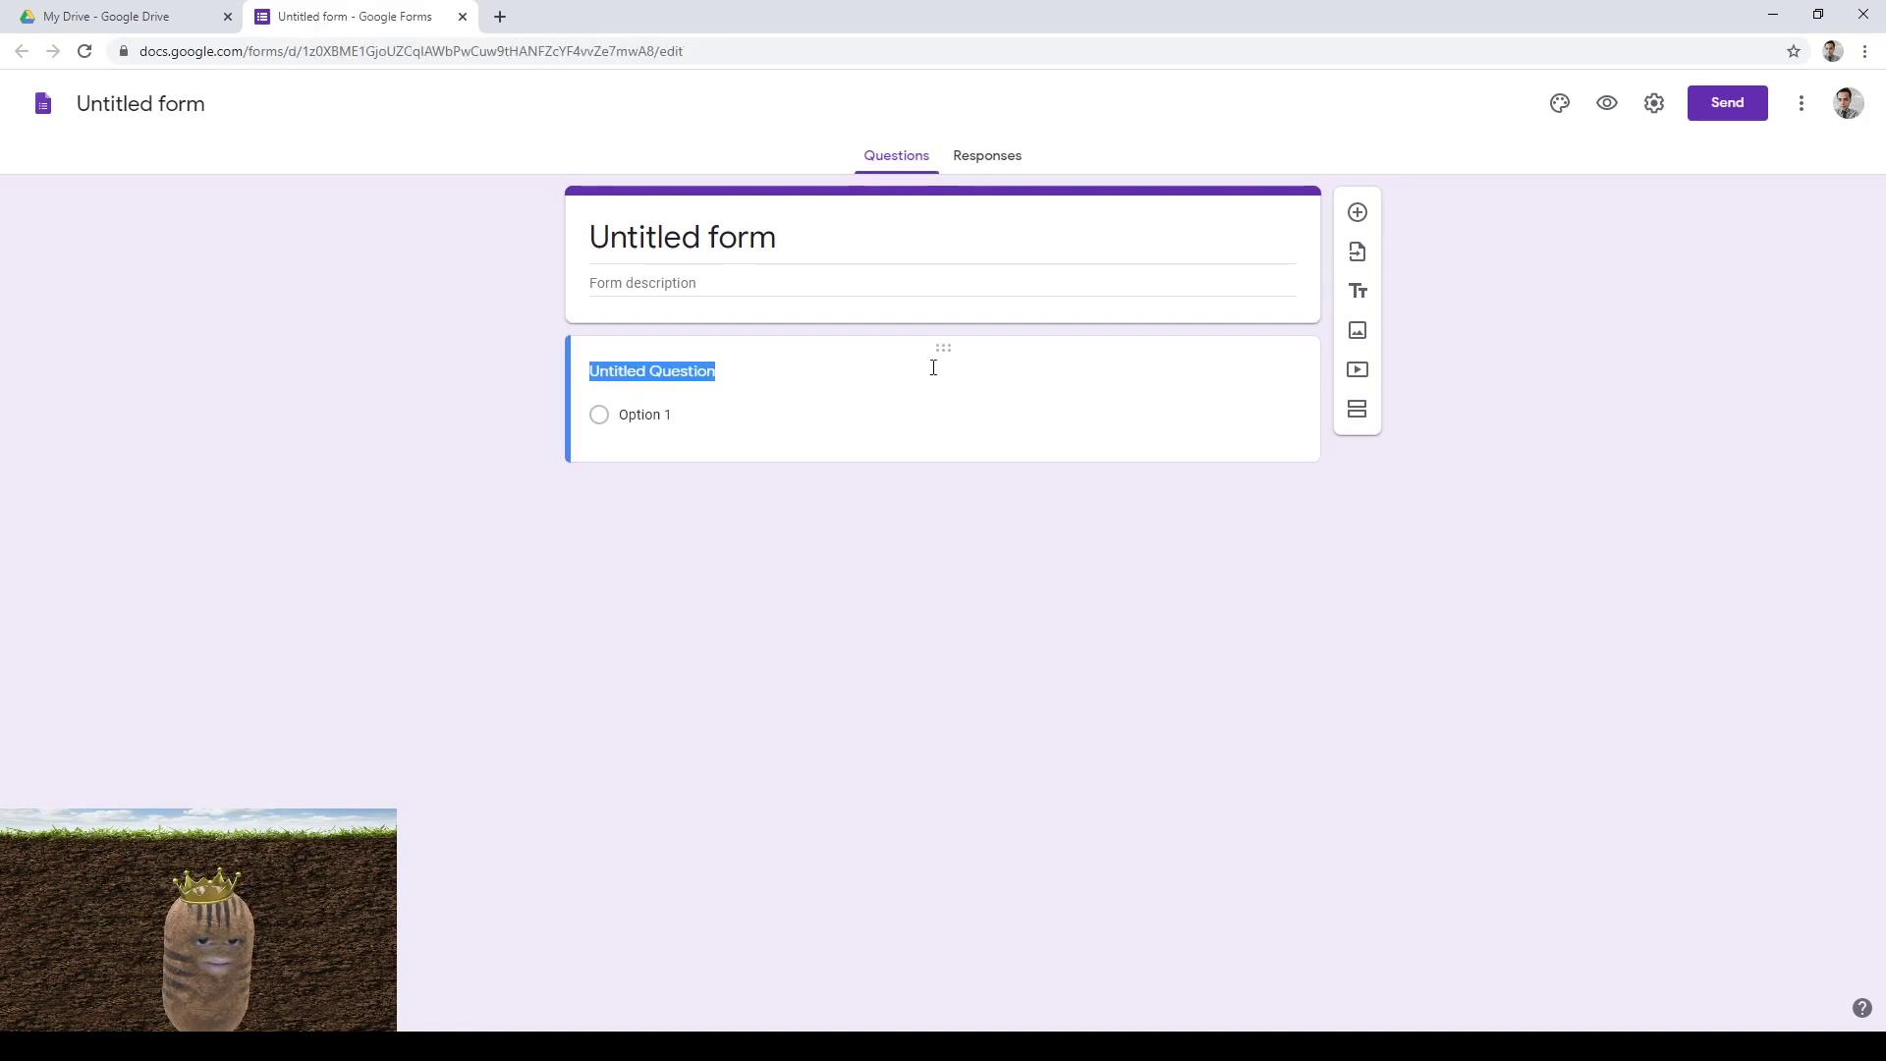
click(977, 628)
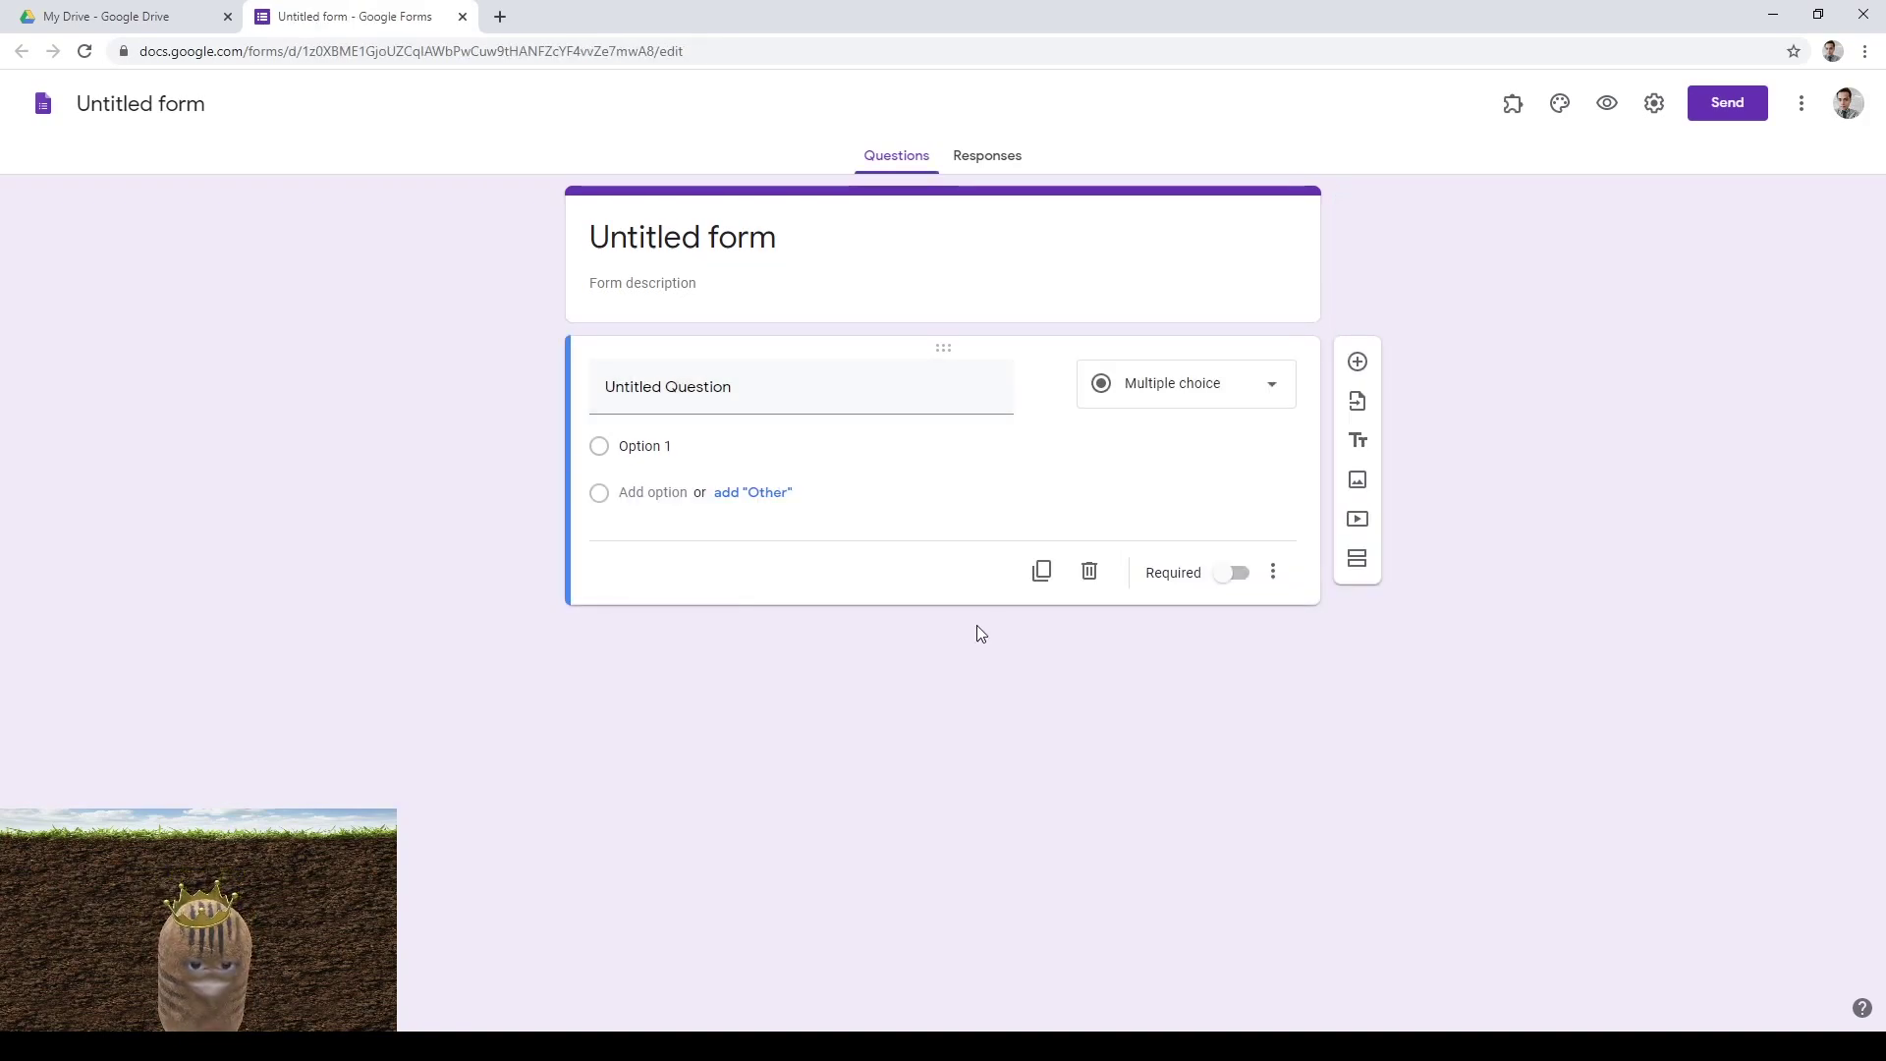
Title the form "SISTEM SURIA" and give the form file the same name
click(684, 236)
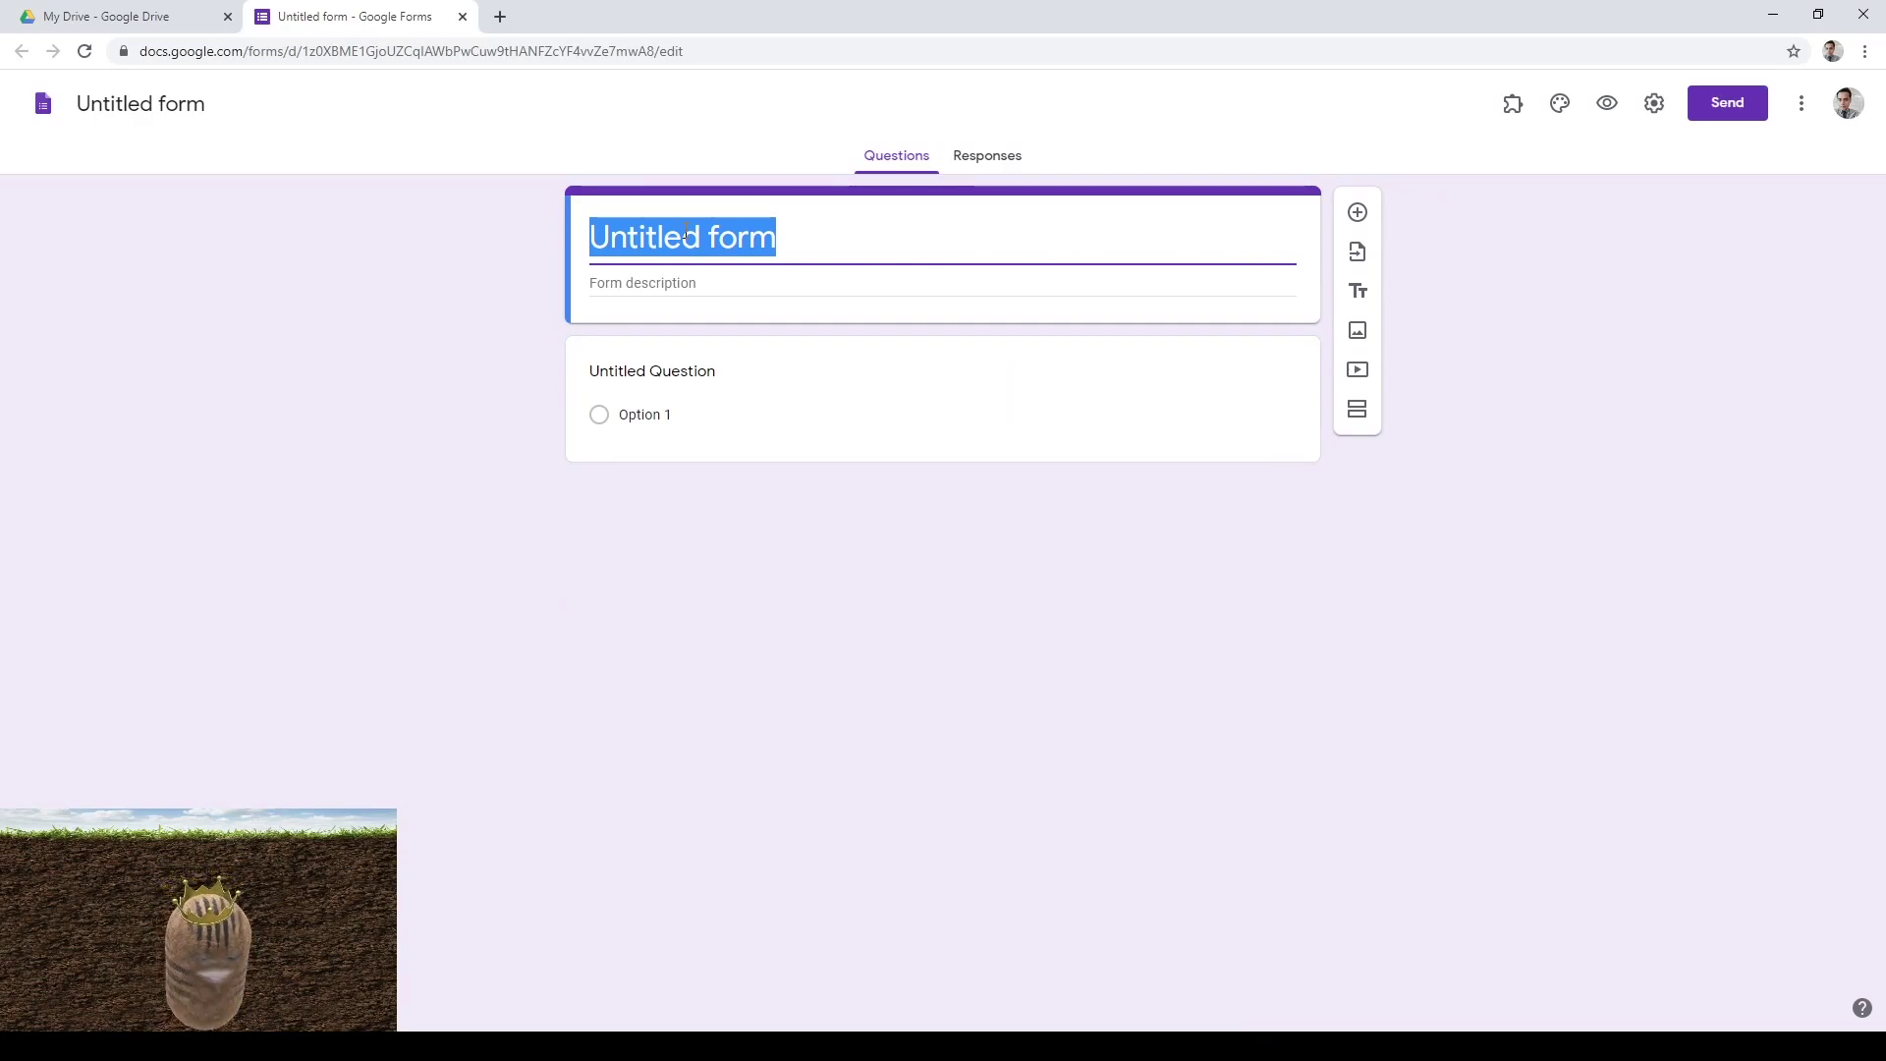
text(SIST)
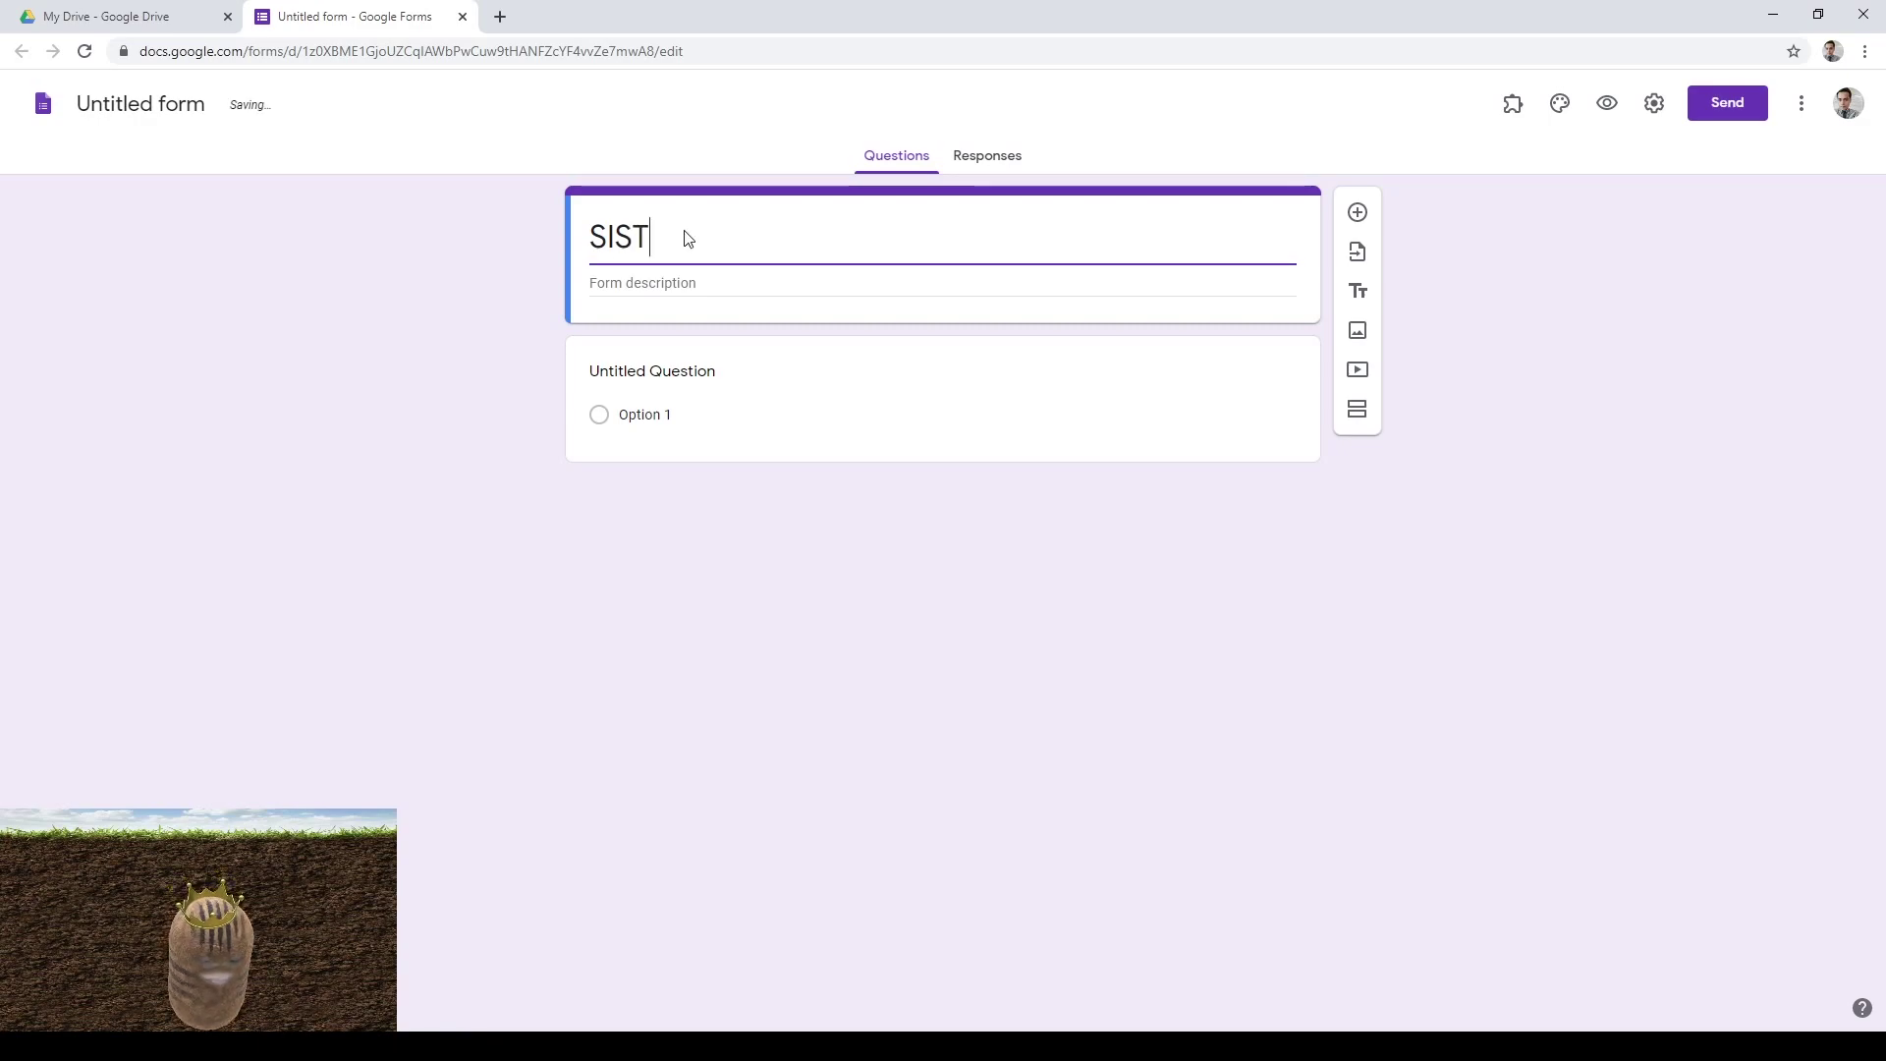
text(EM SURIA)
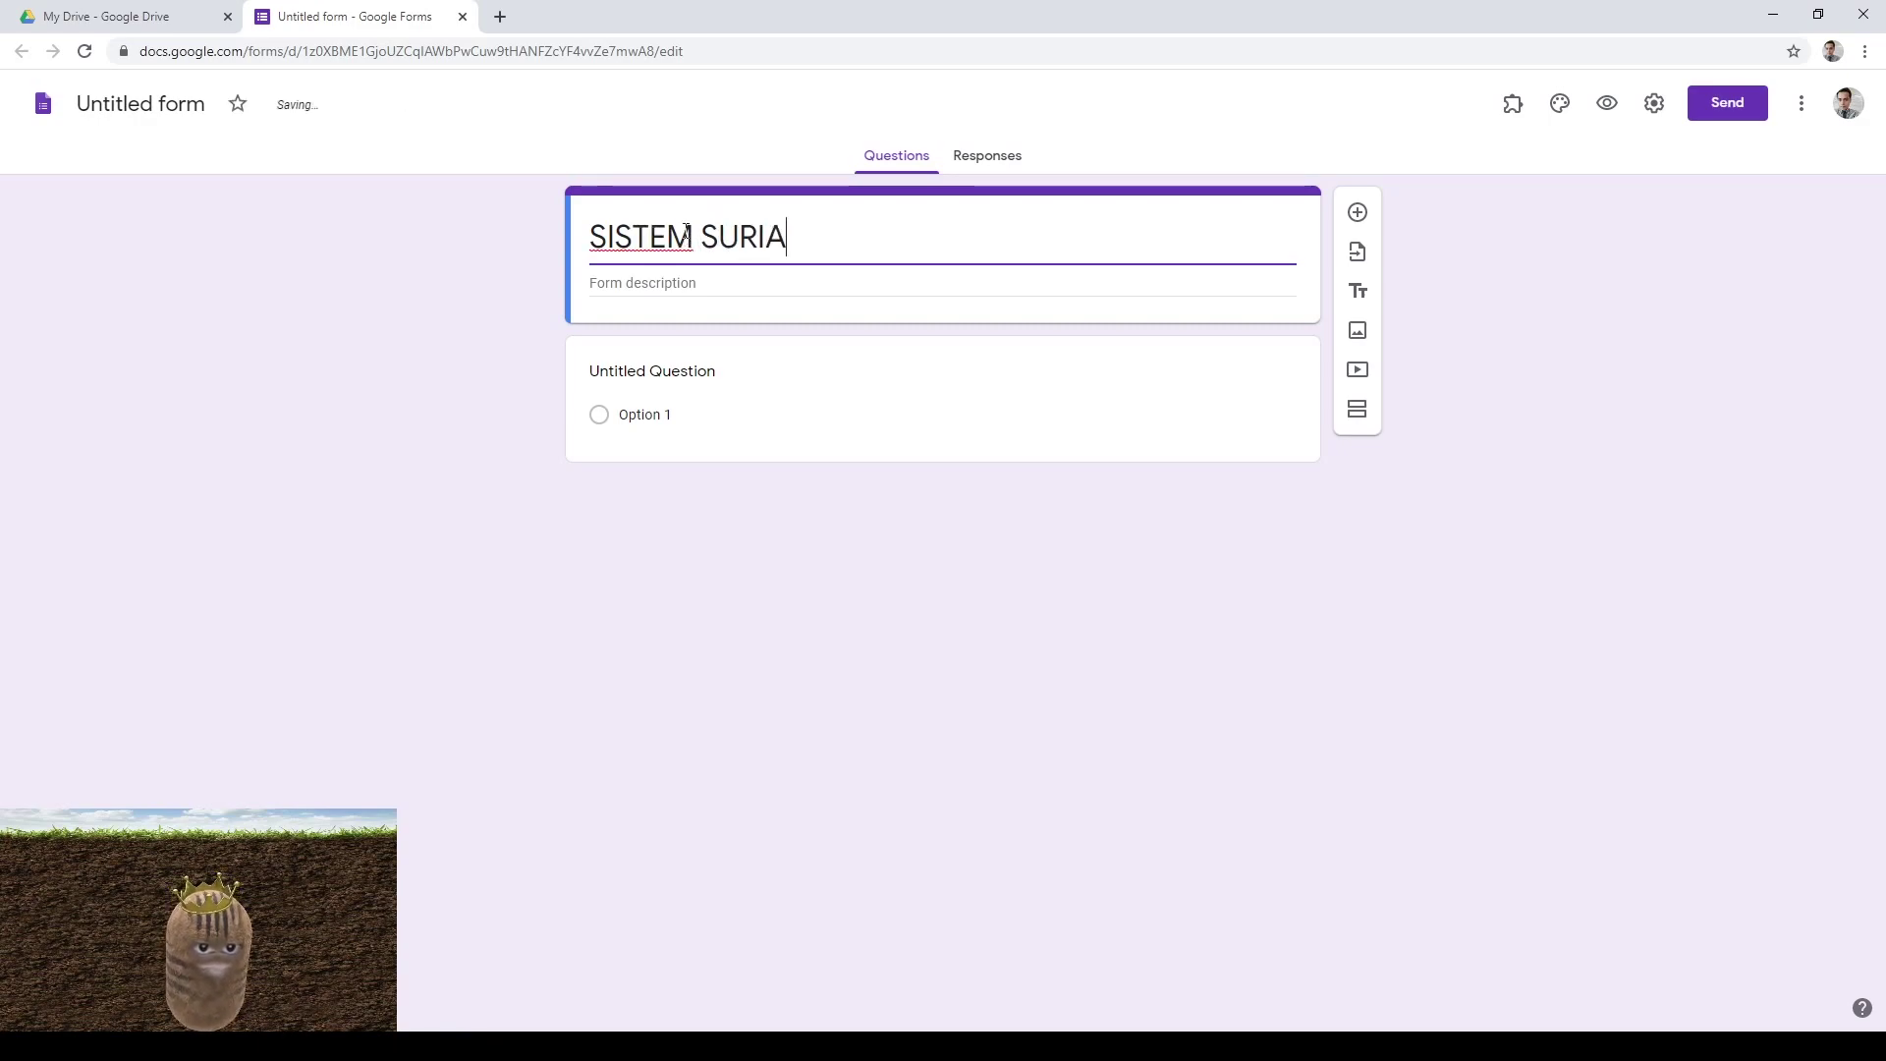
click(790, 277)
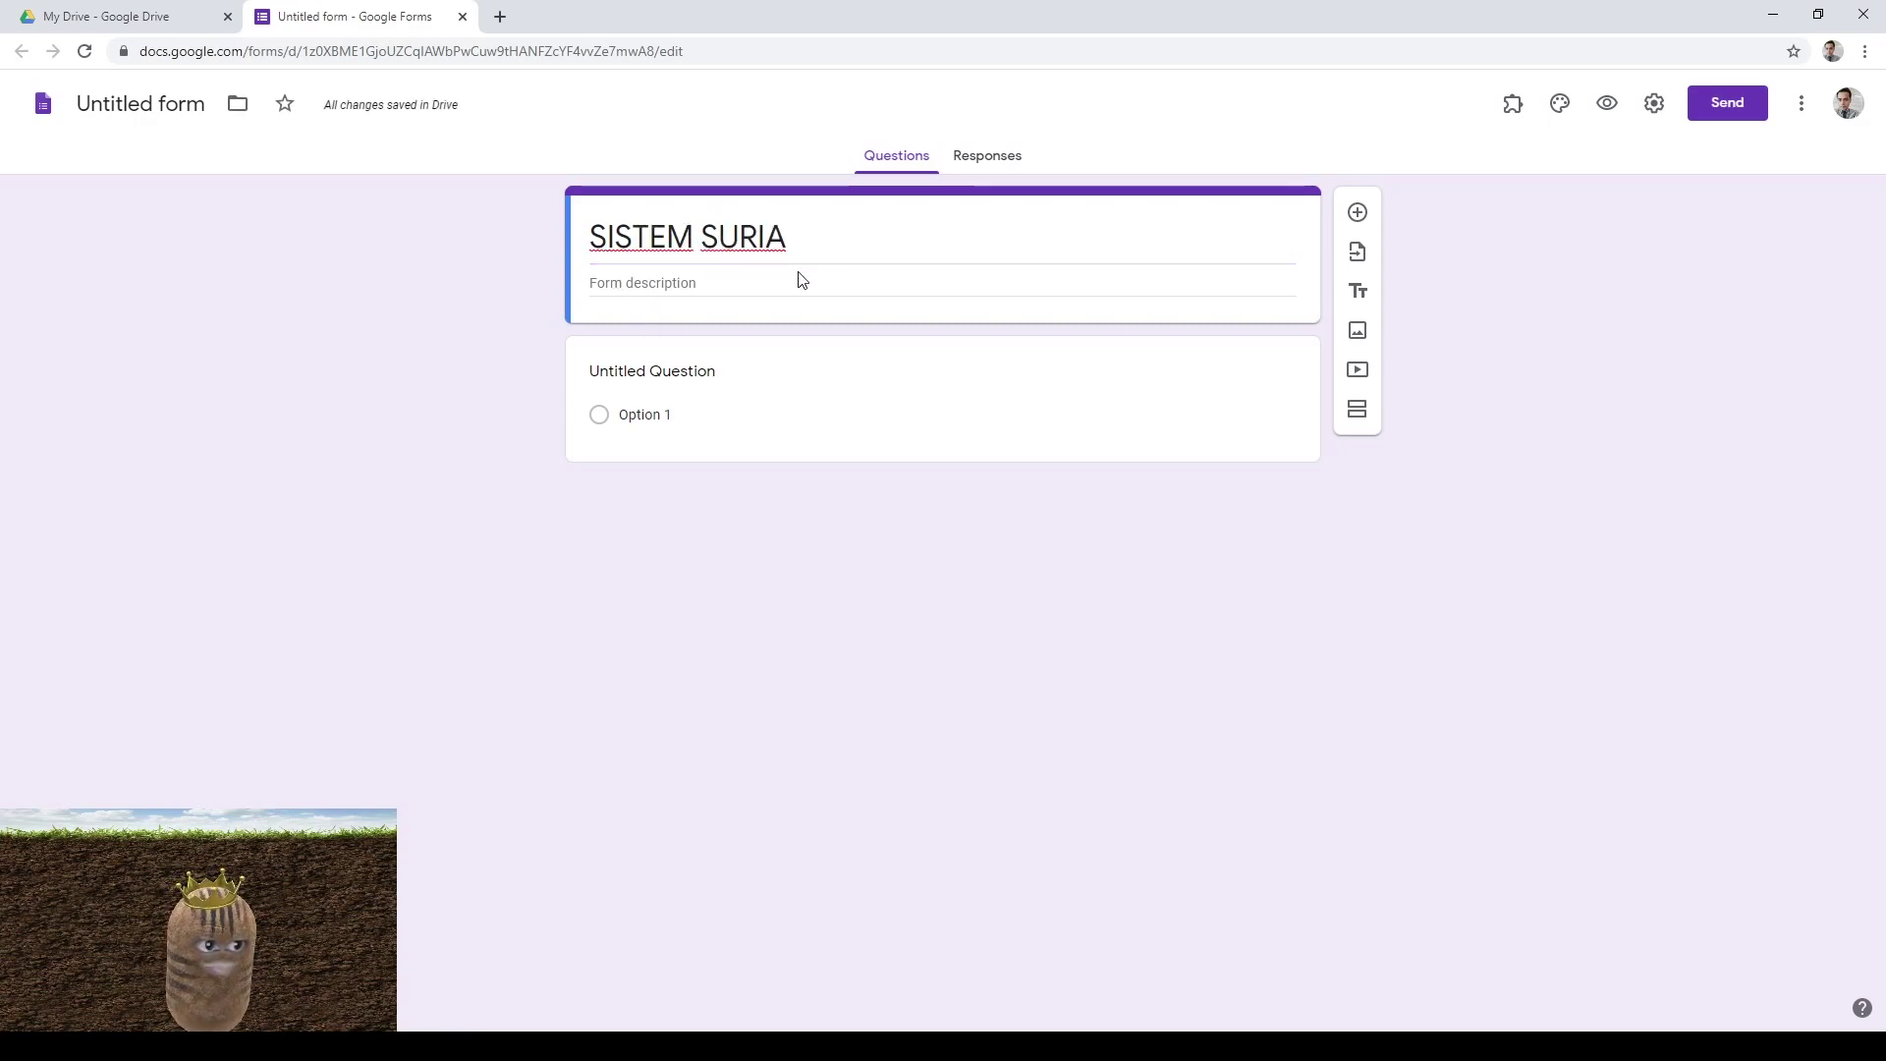
click(133, 108)
click(615, 257)
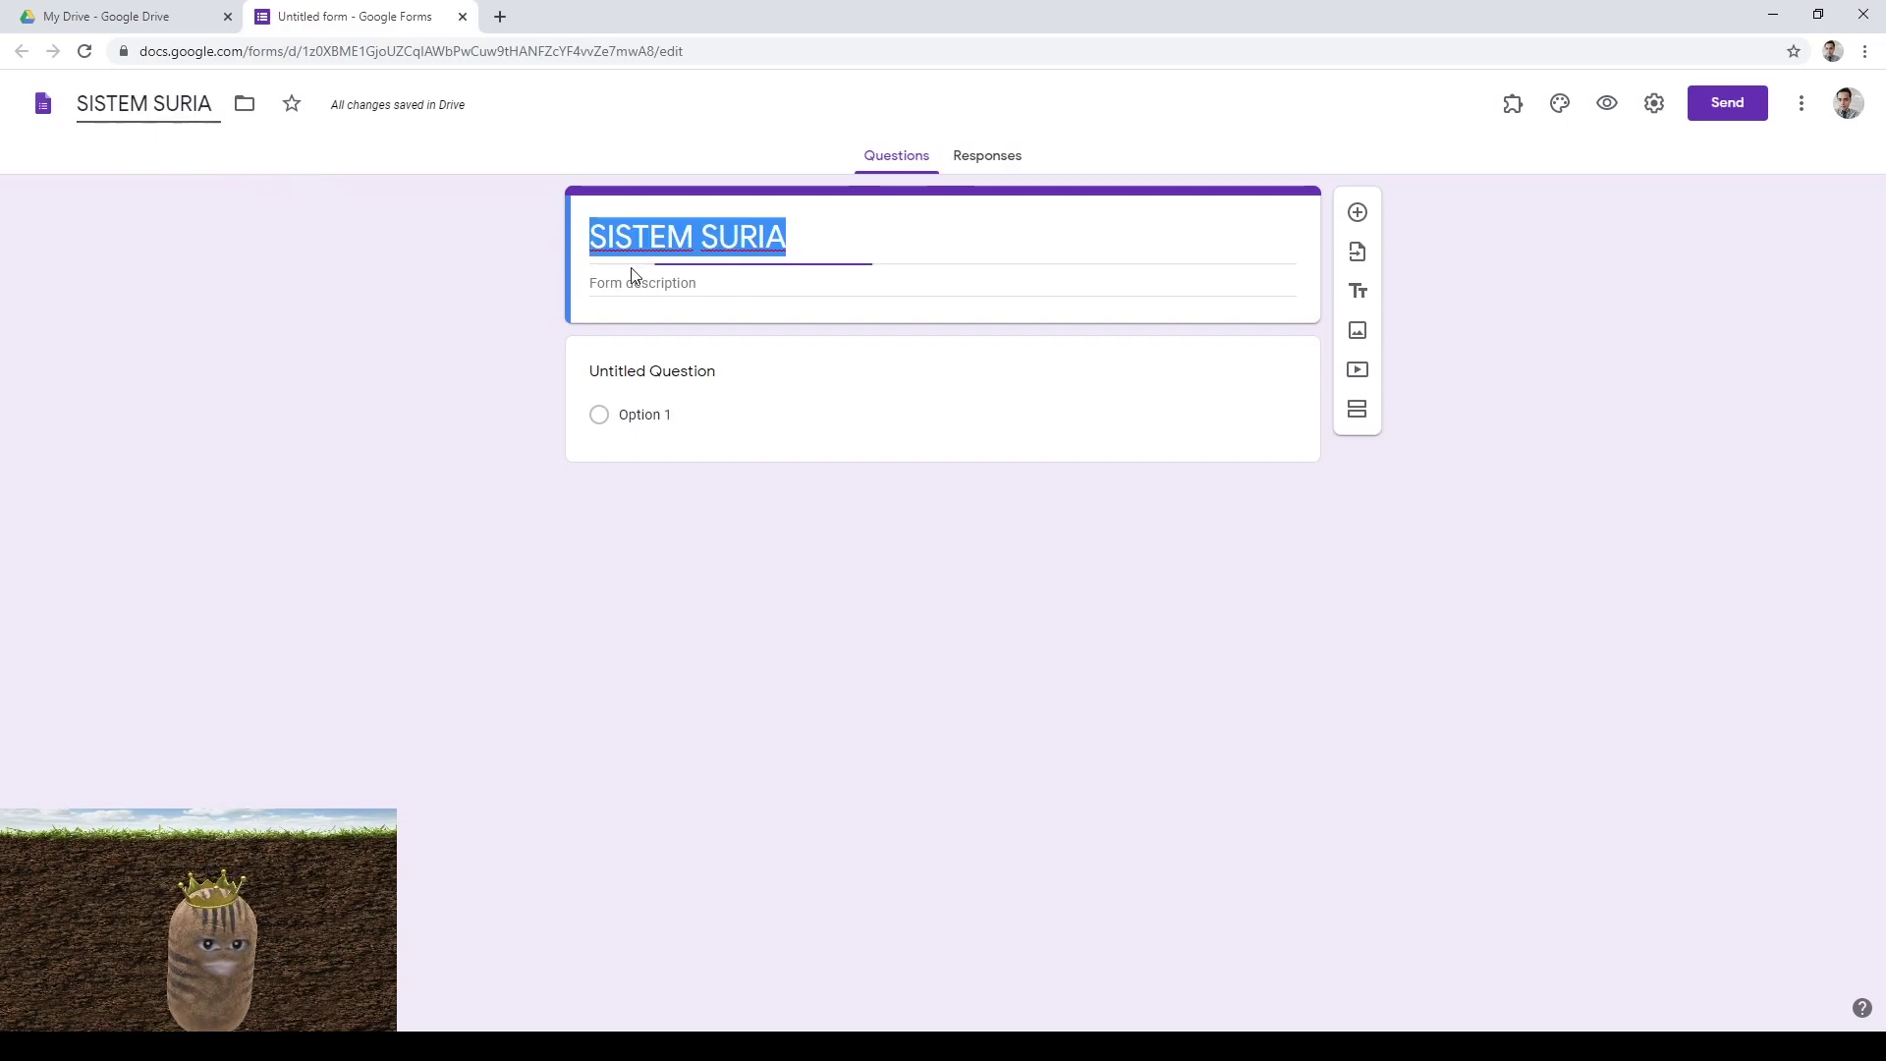
click(652, 282)
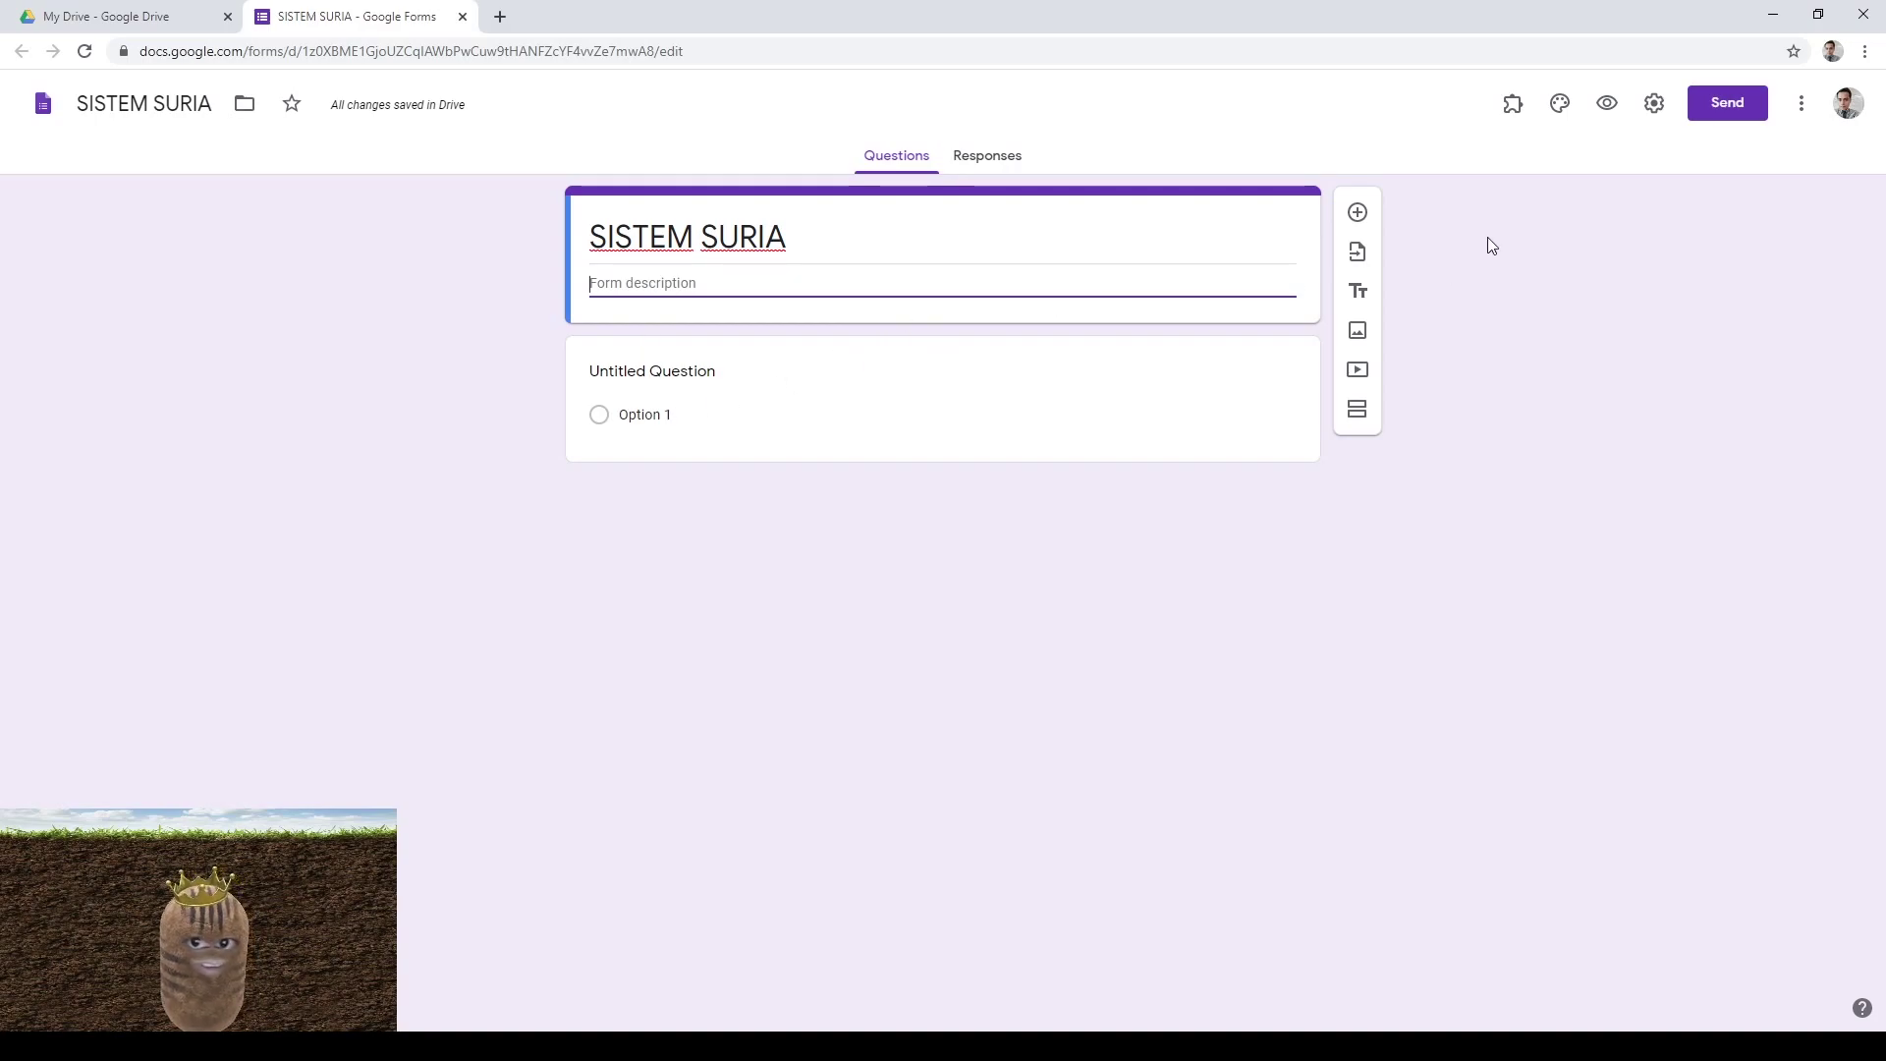
In the form settings, turn on collecting email addresses and remove the restriction to MyGuru Webmail users
click(1651, 120)
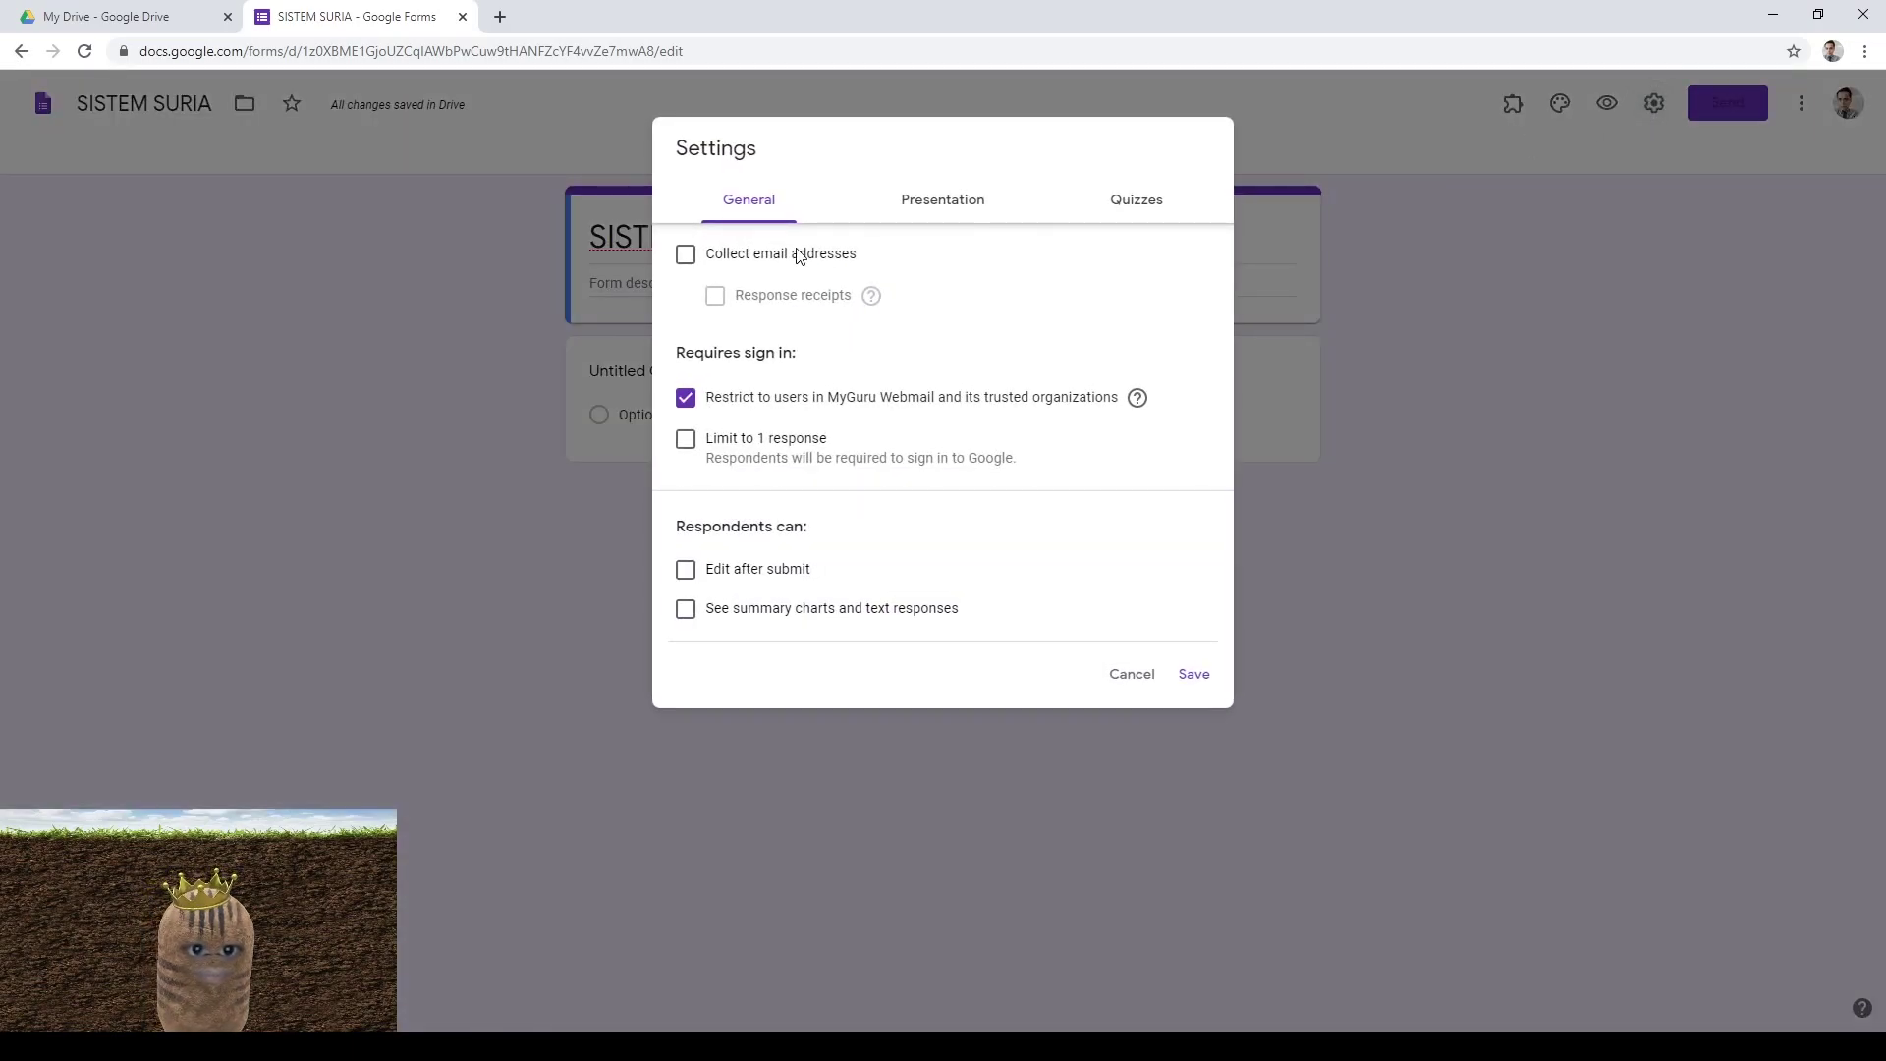
click(685, 260)
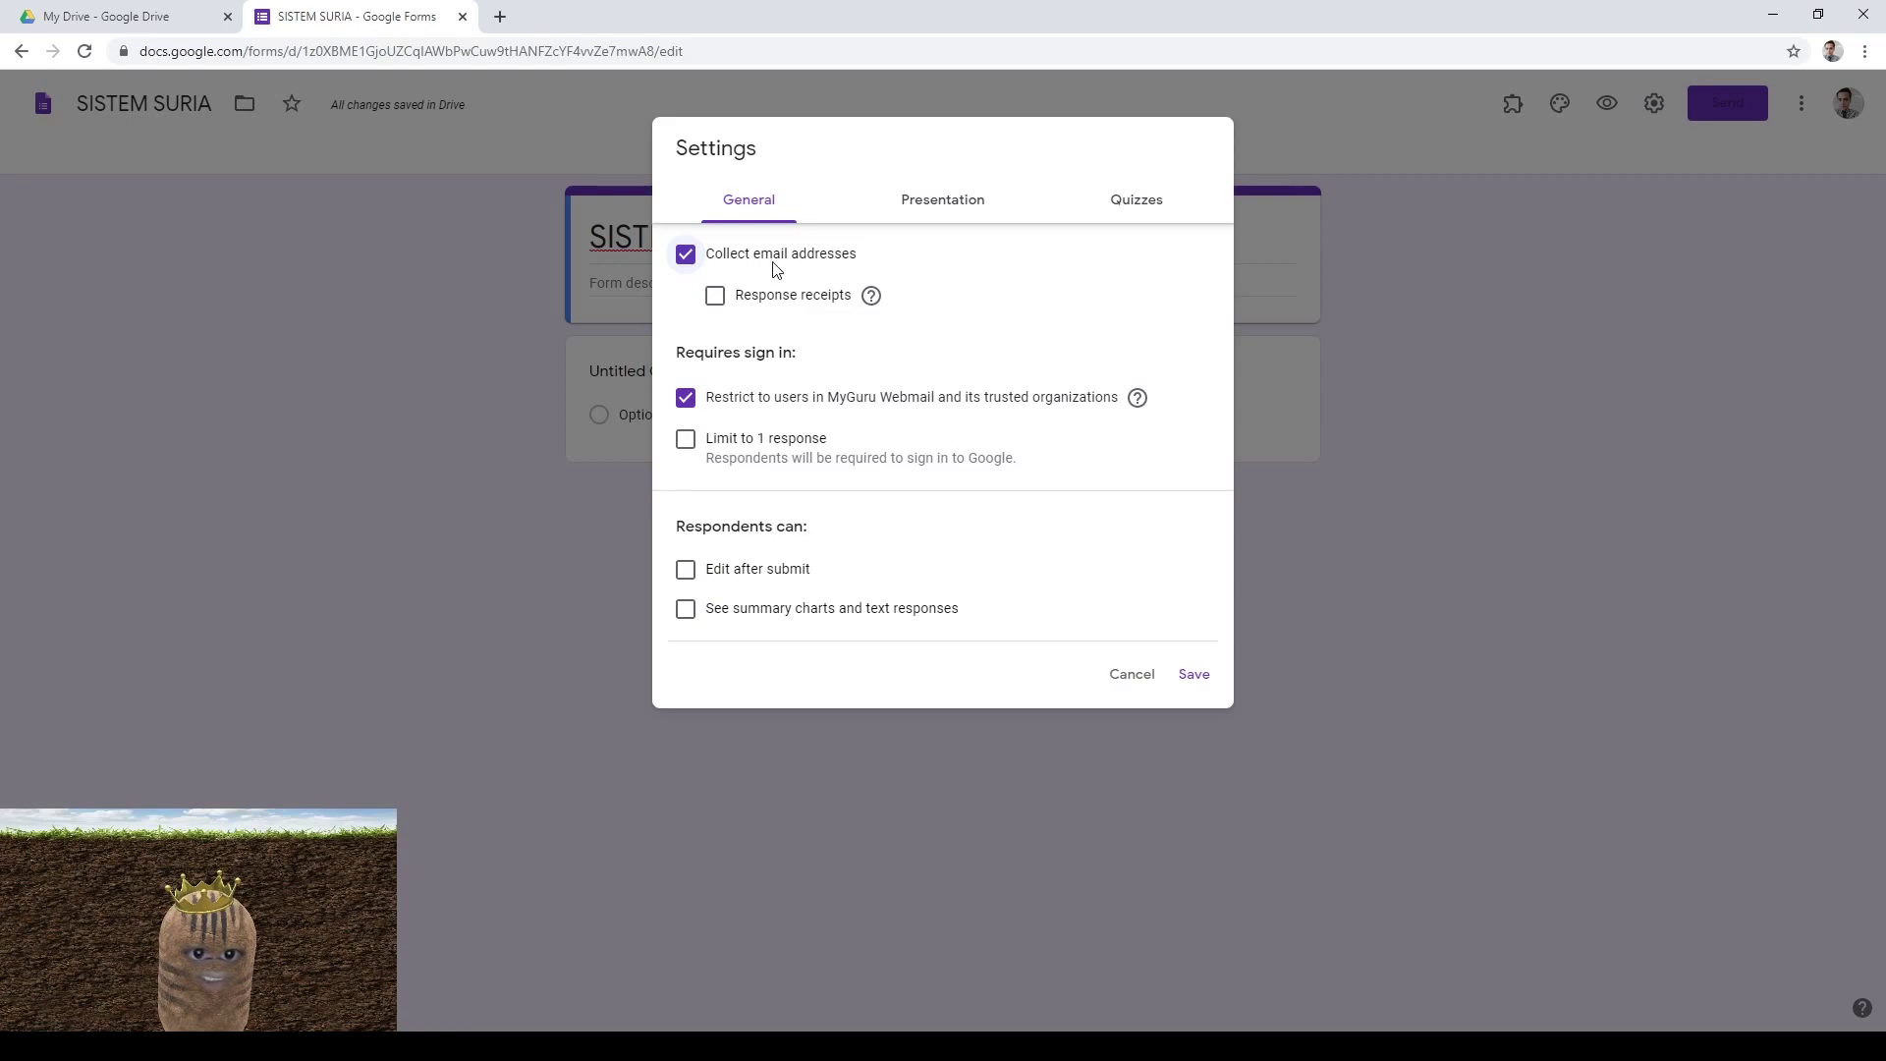
click(685, 402)
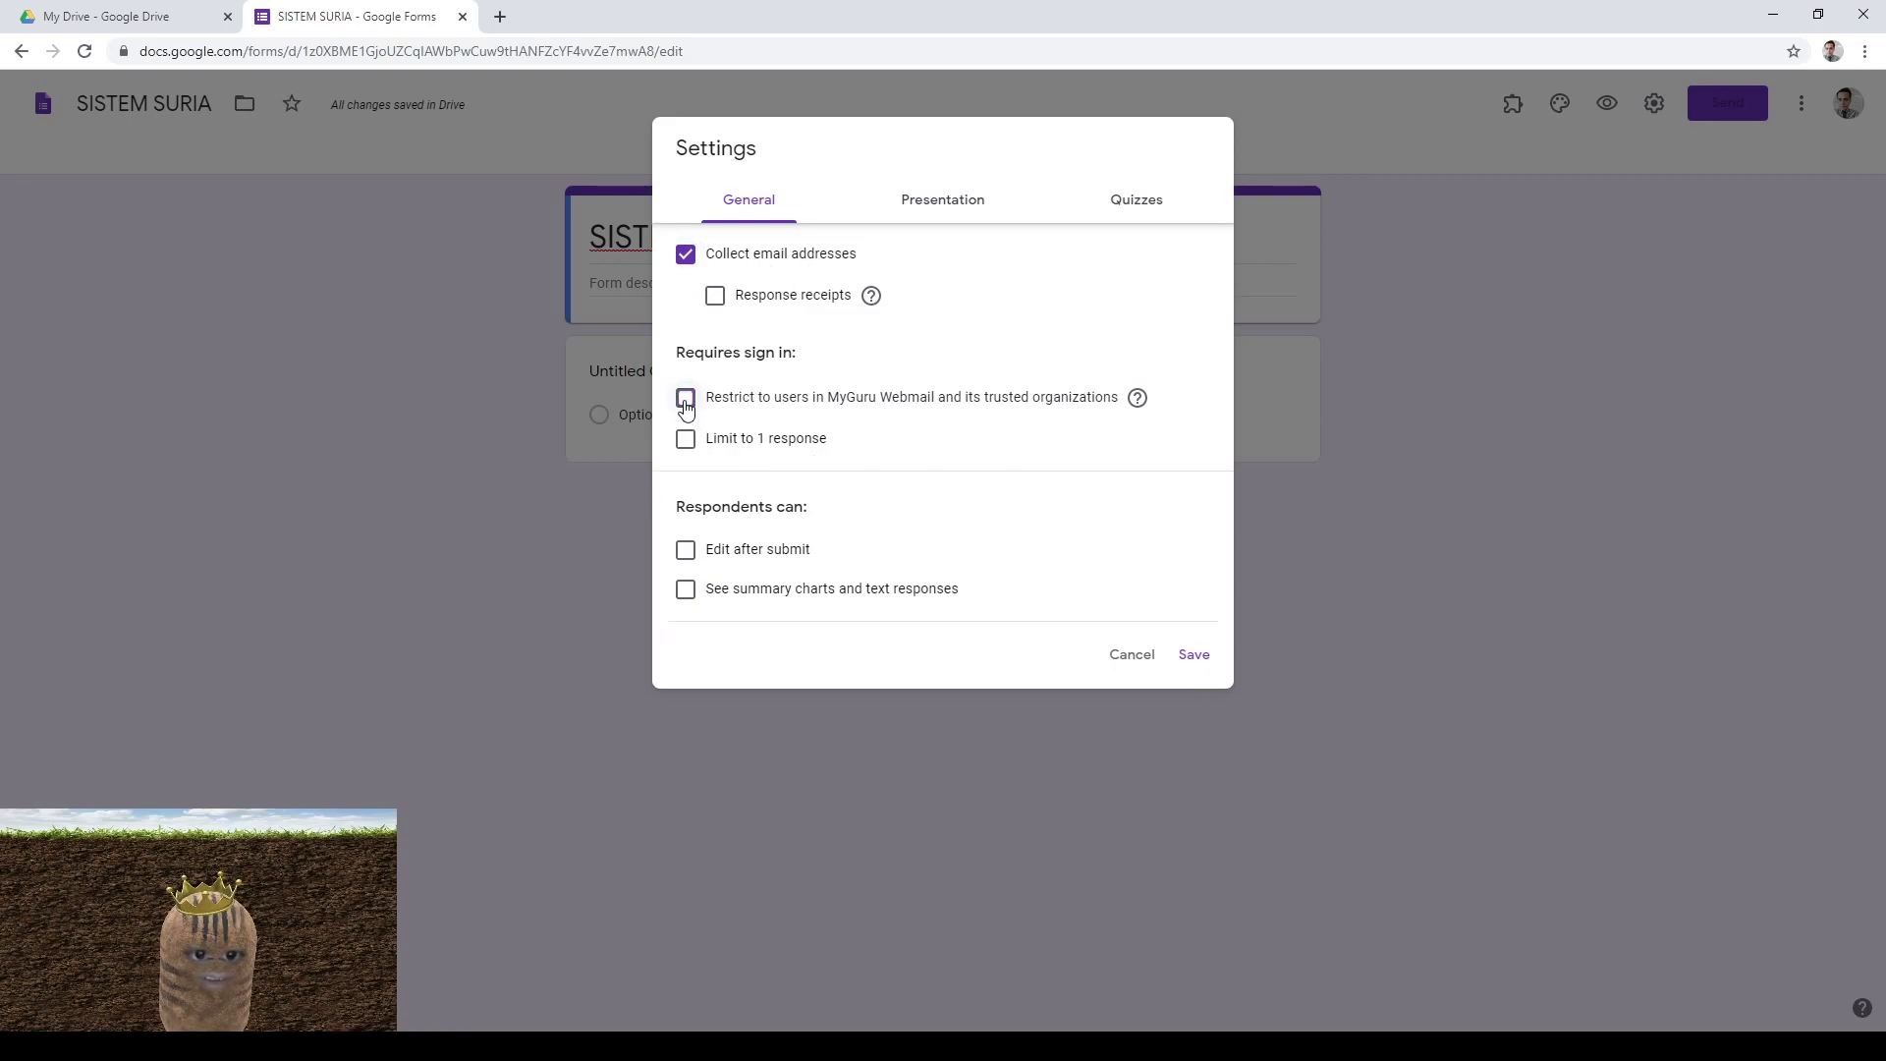
Make the form a quiz, stop respondents from seeing correct answers, and save the settings
click(960, 218)
click(1139, 206)
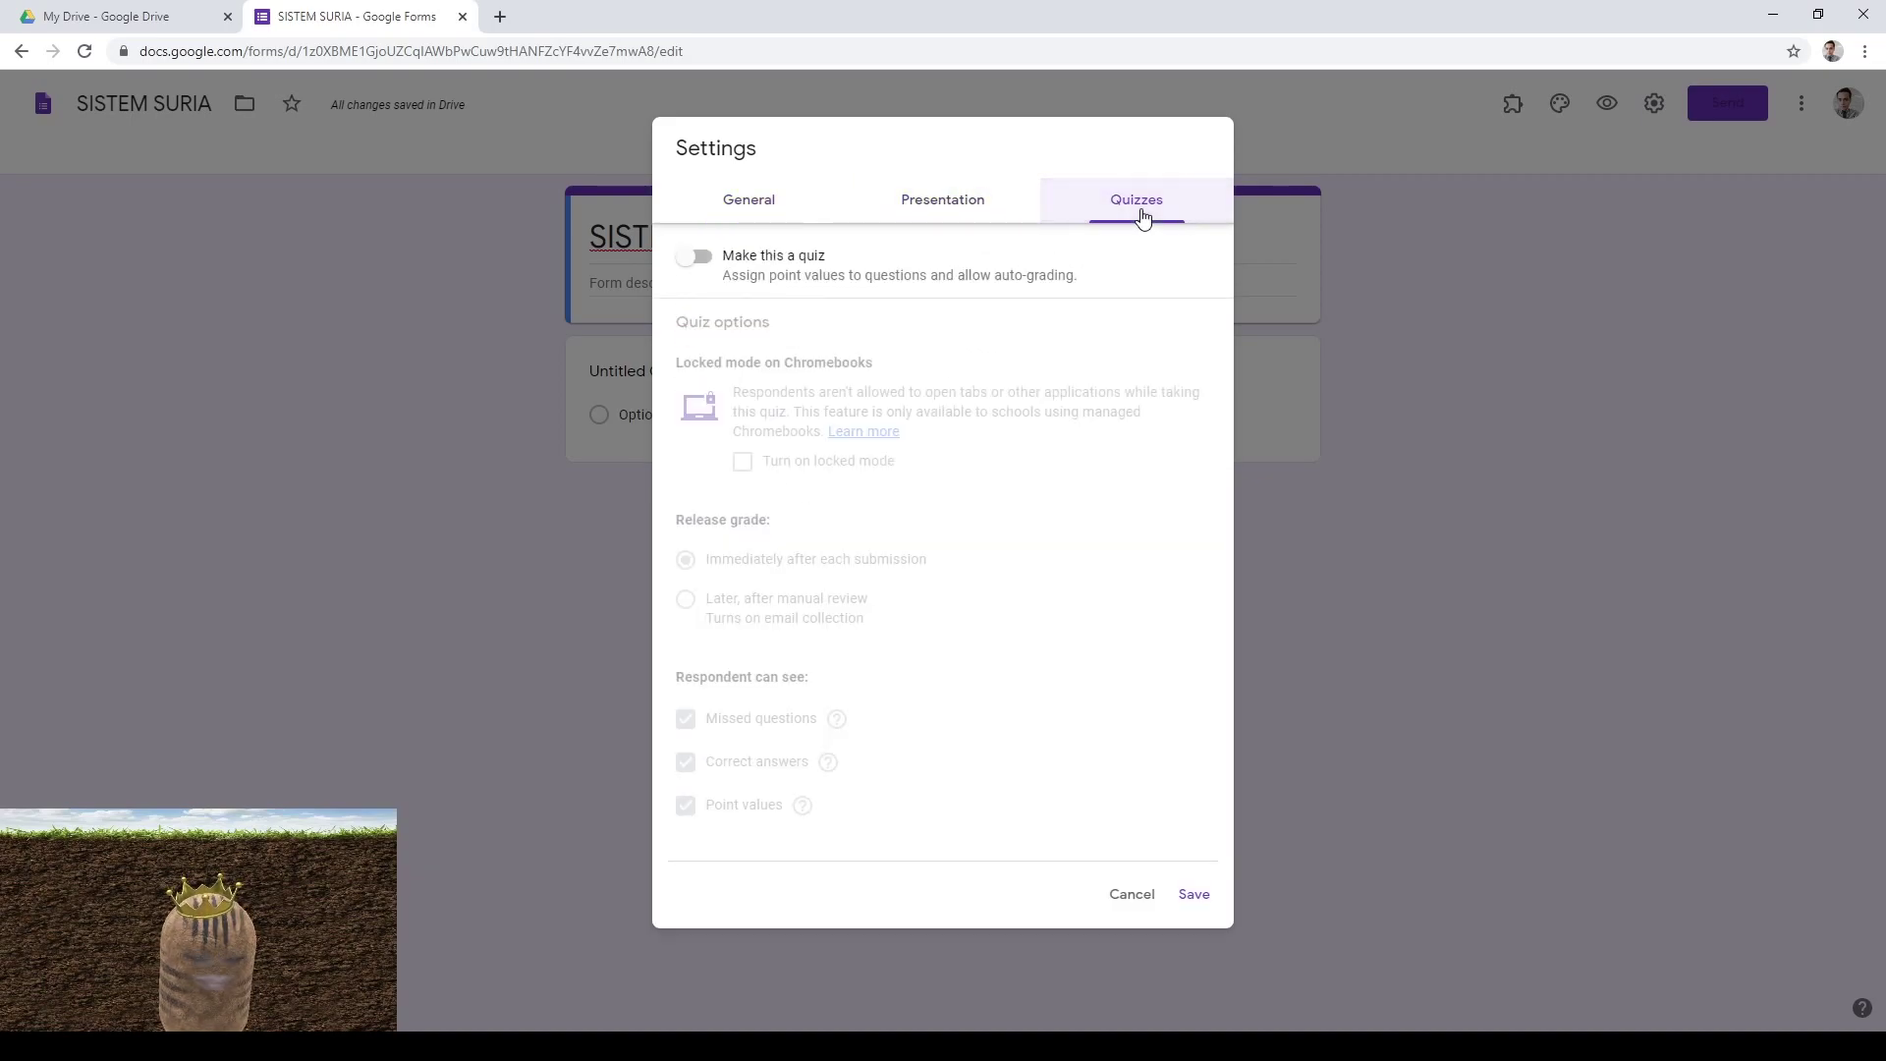
click(697, 259)
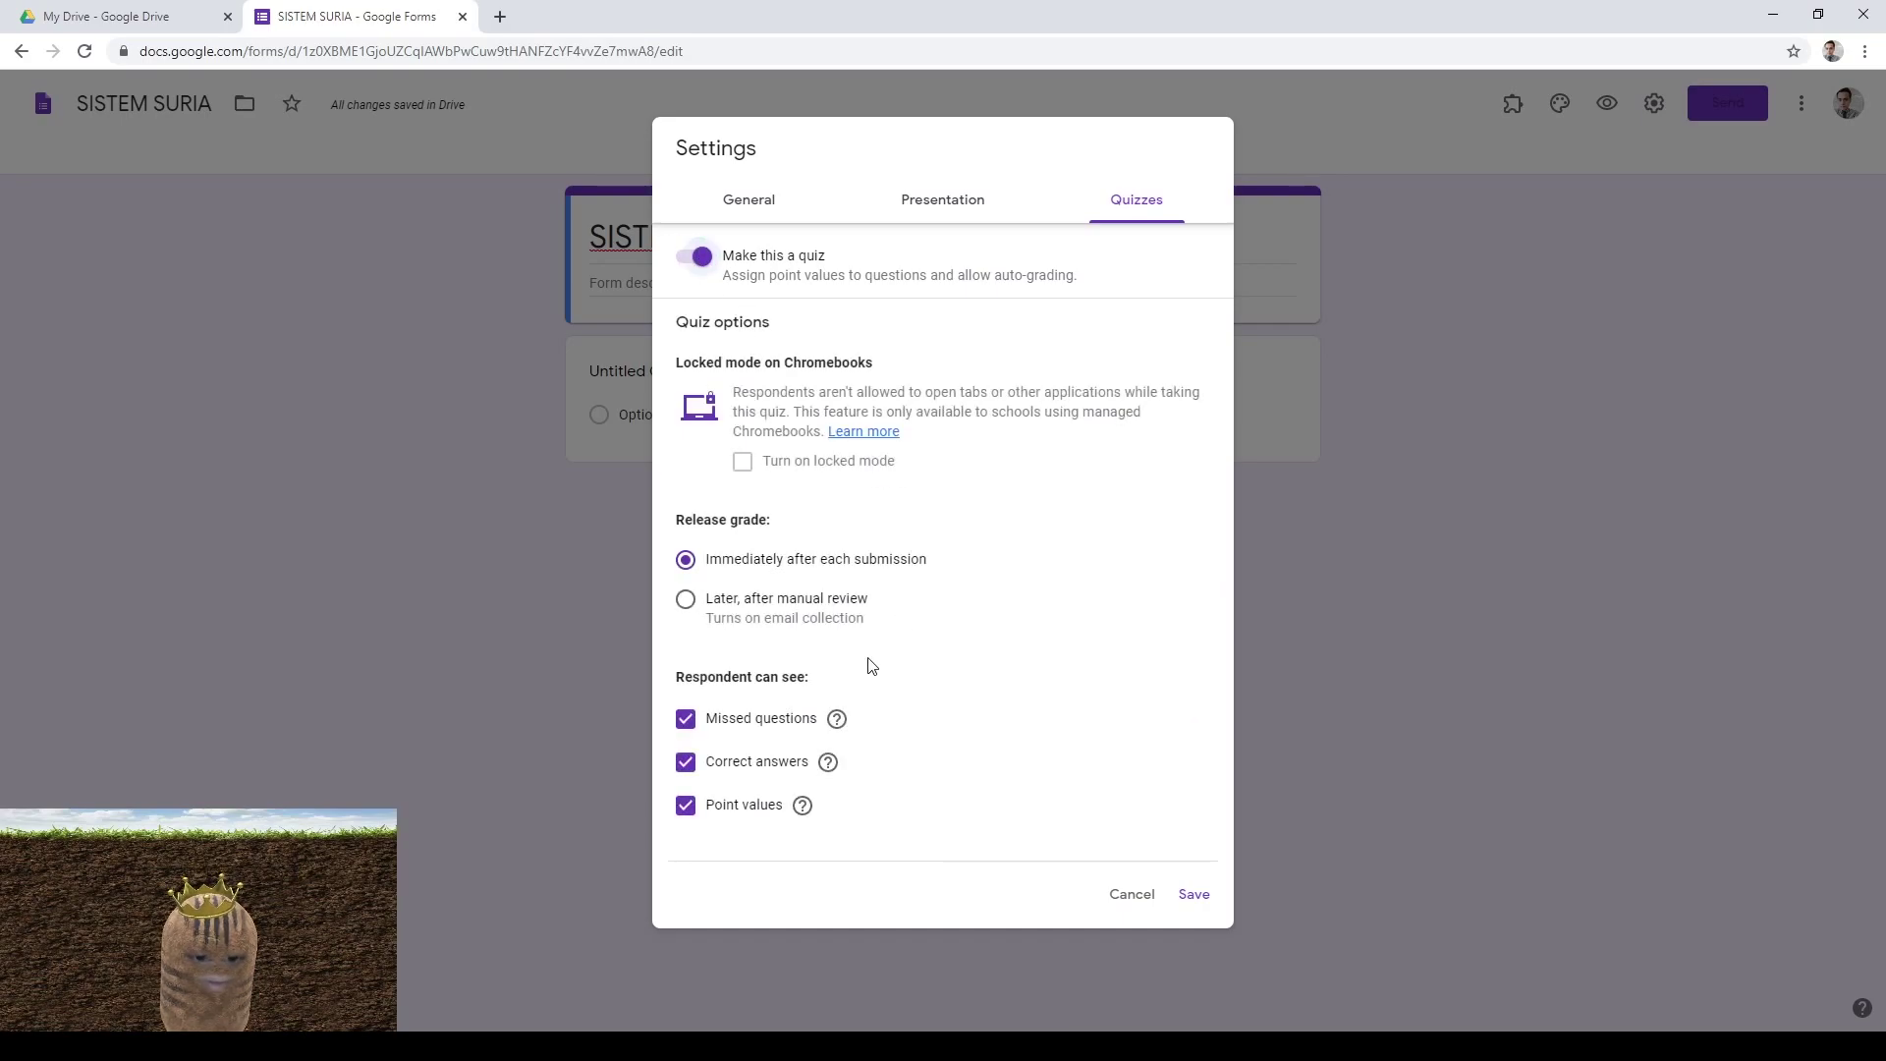
click(684, 762)
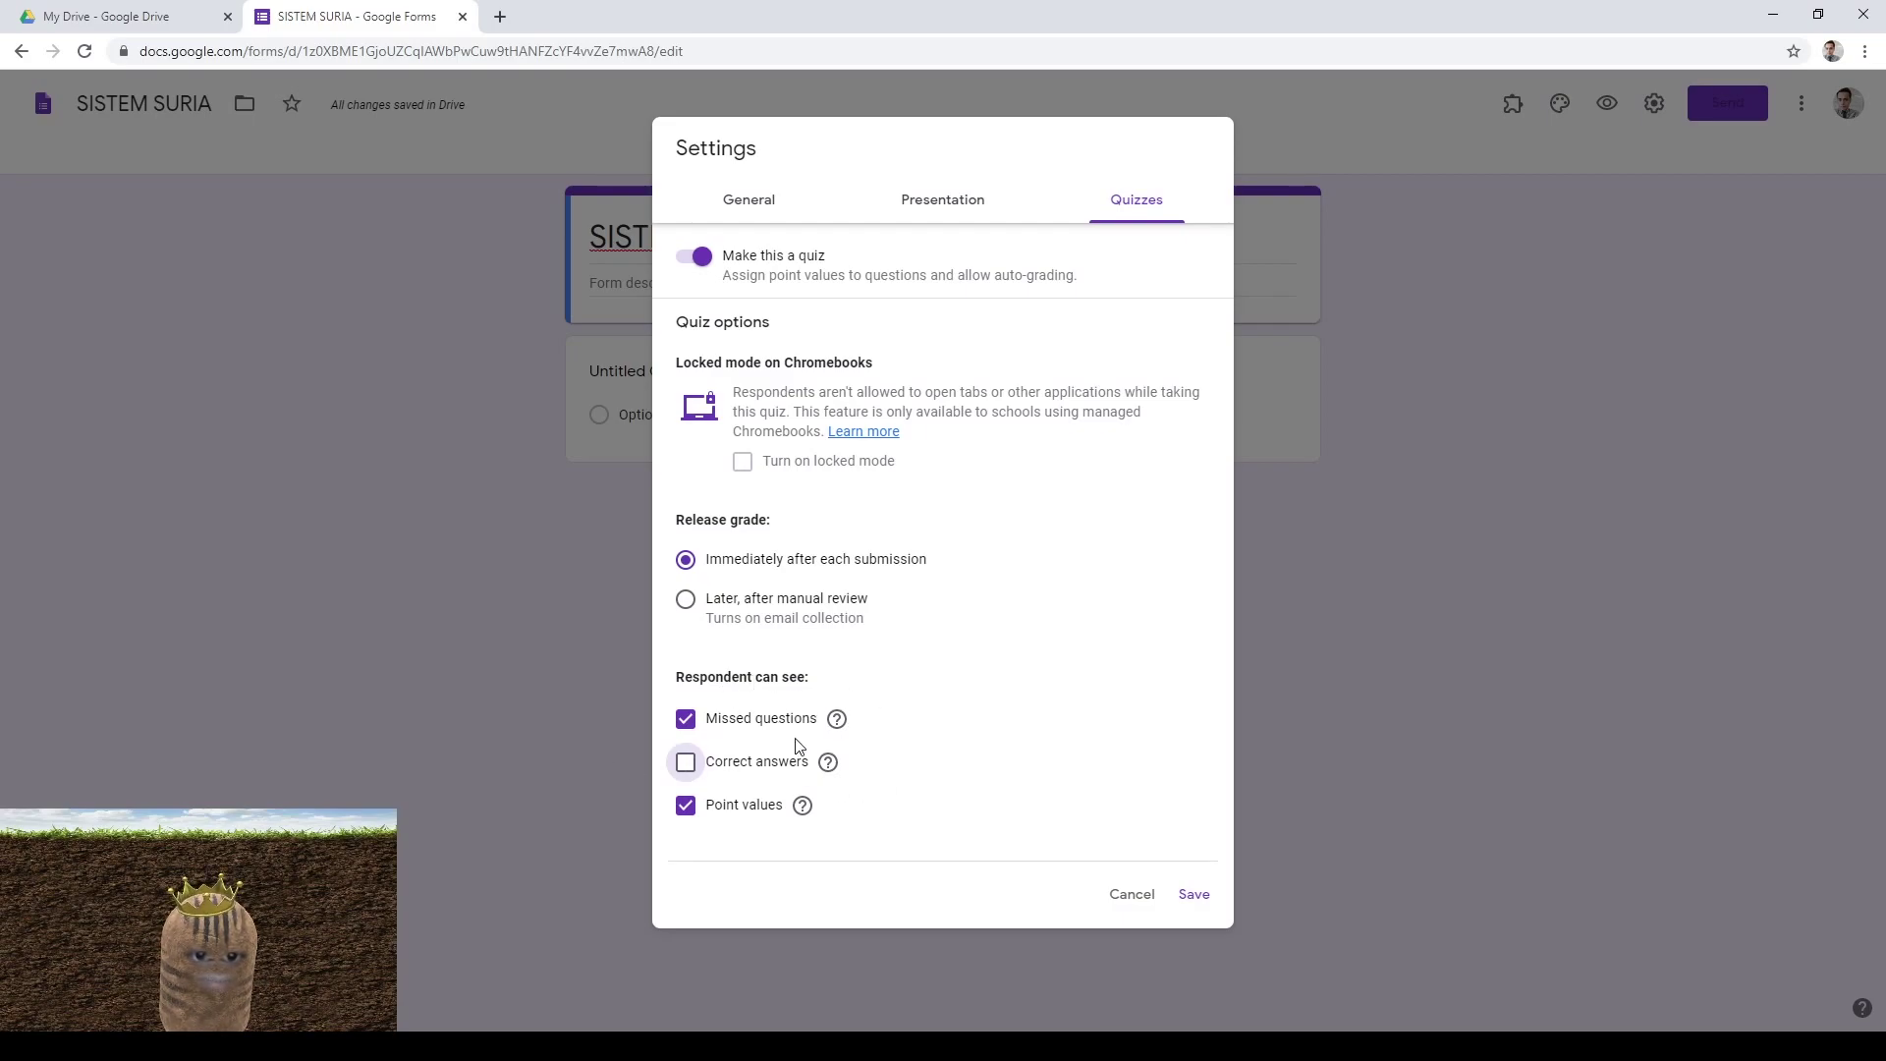
click(1194, 896)
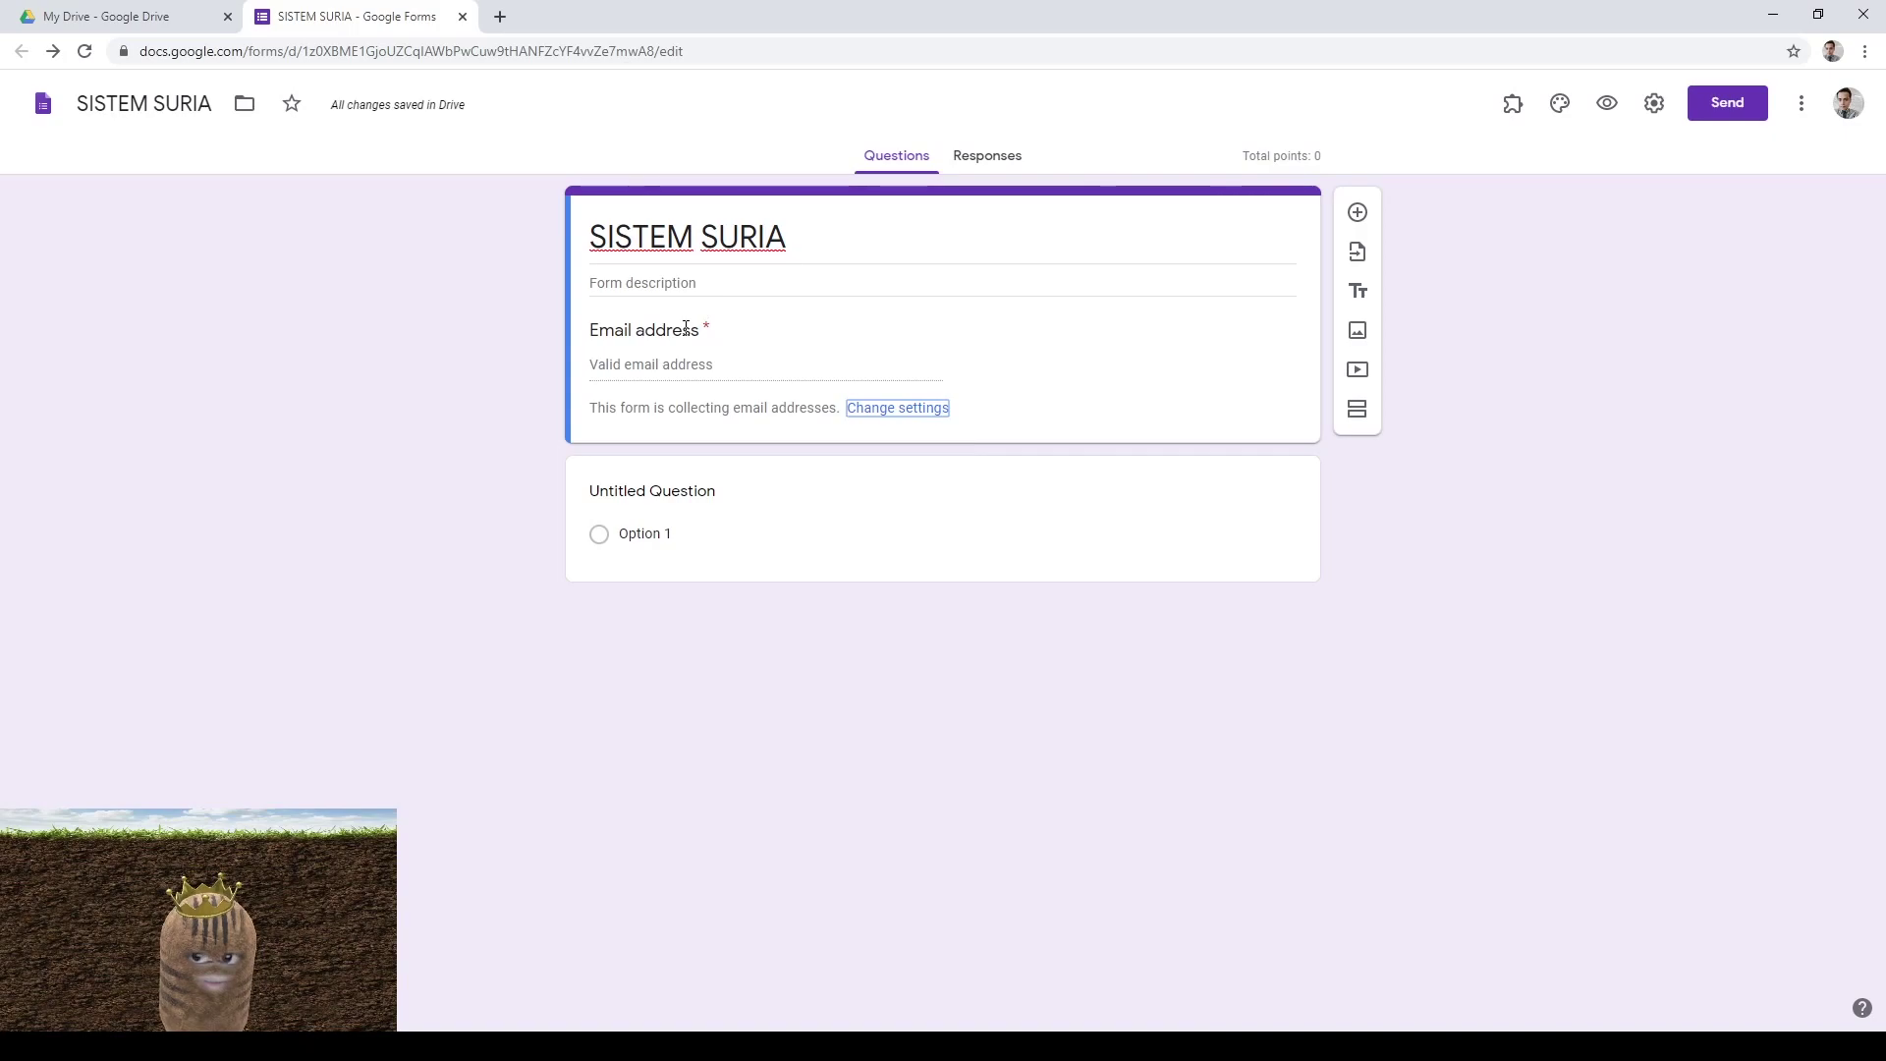
Replace the untitled question's text with "Nama Penuh:"
click(672, 494)
text(Nama)
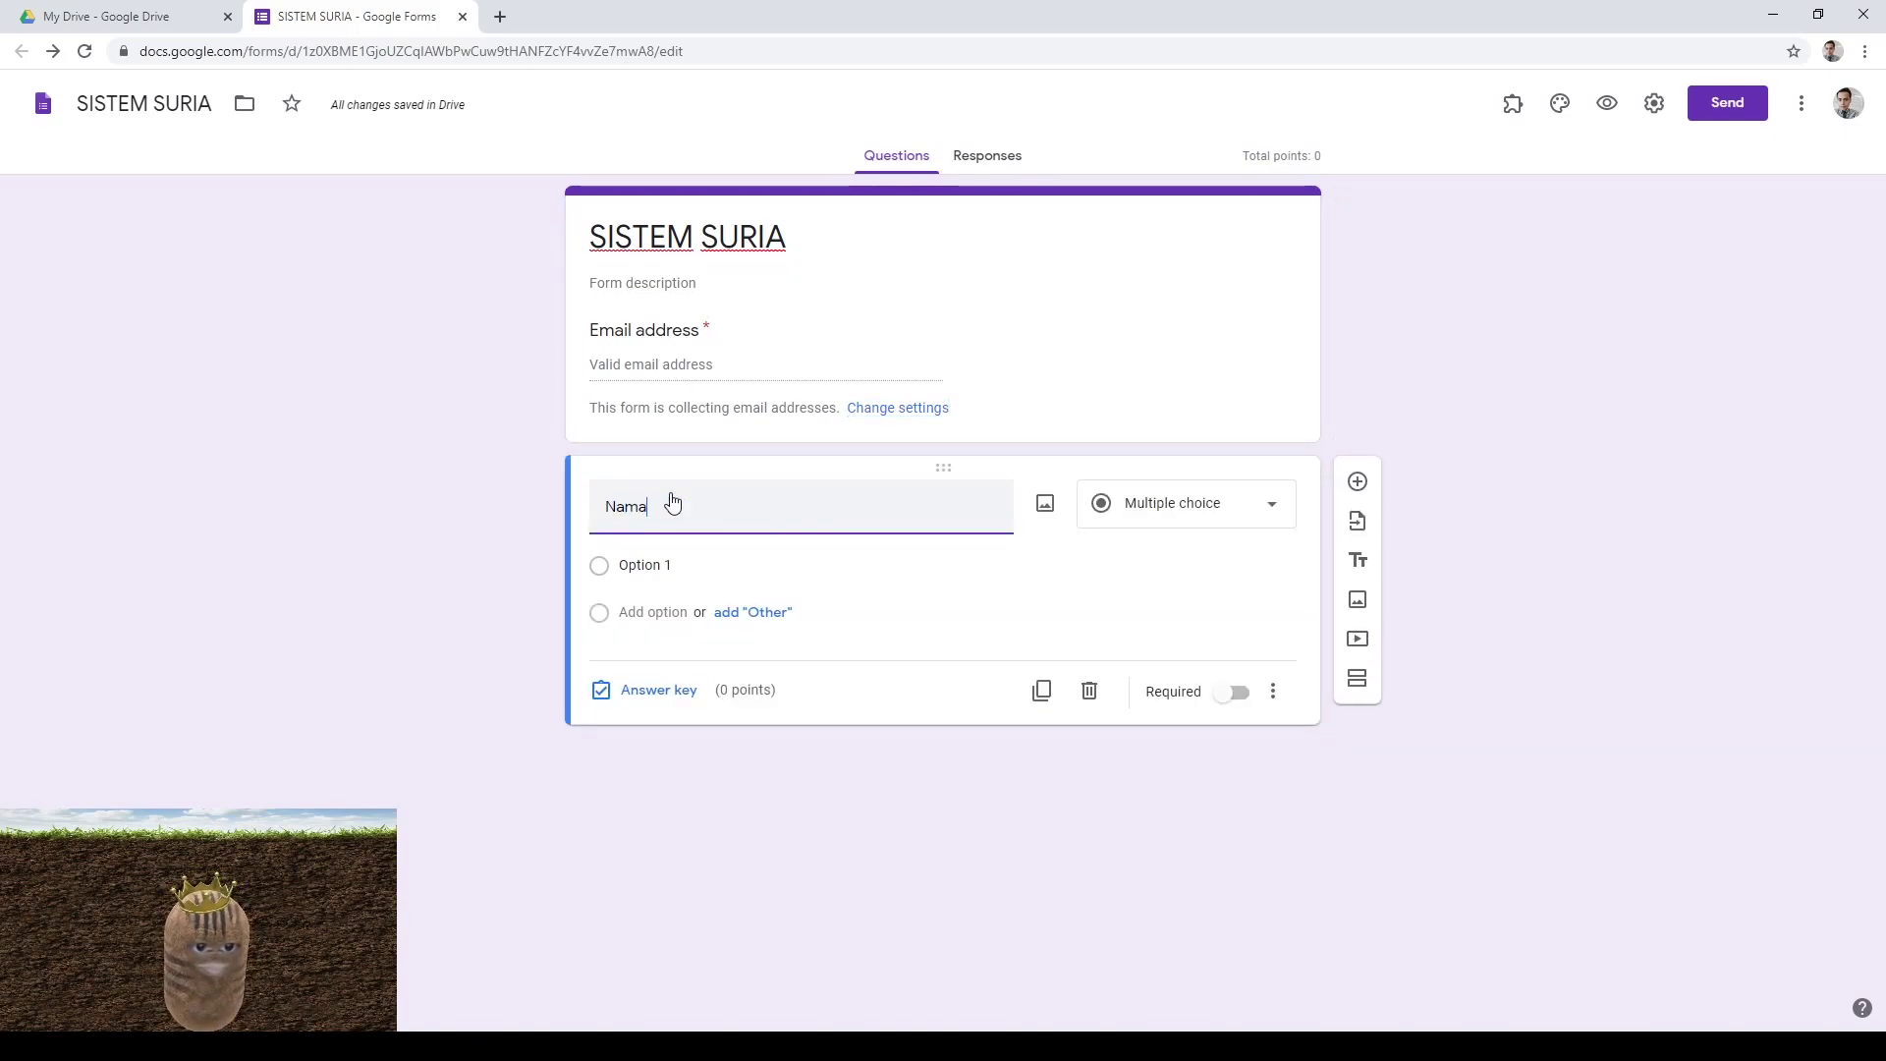
text( Penuh:)
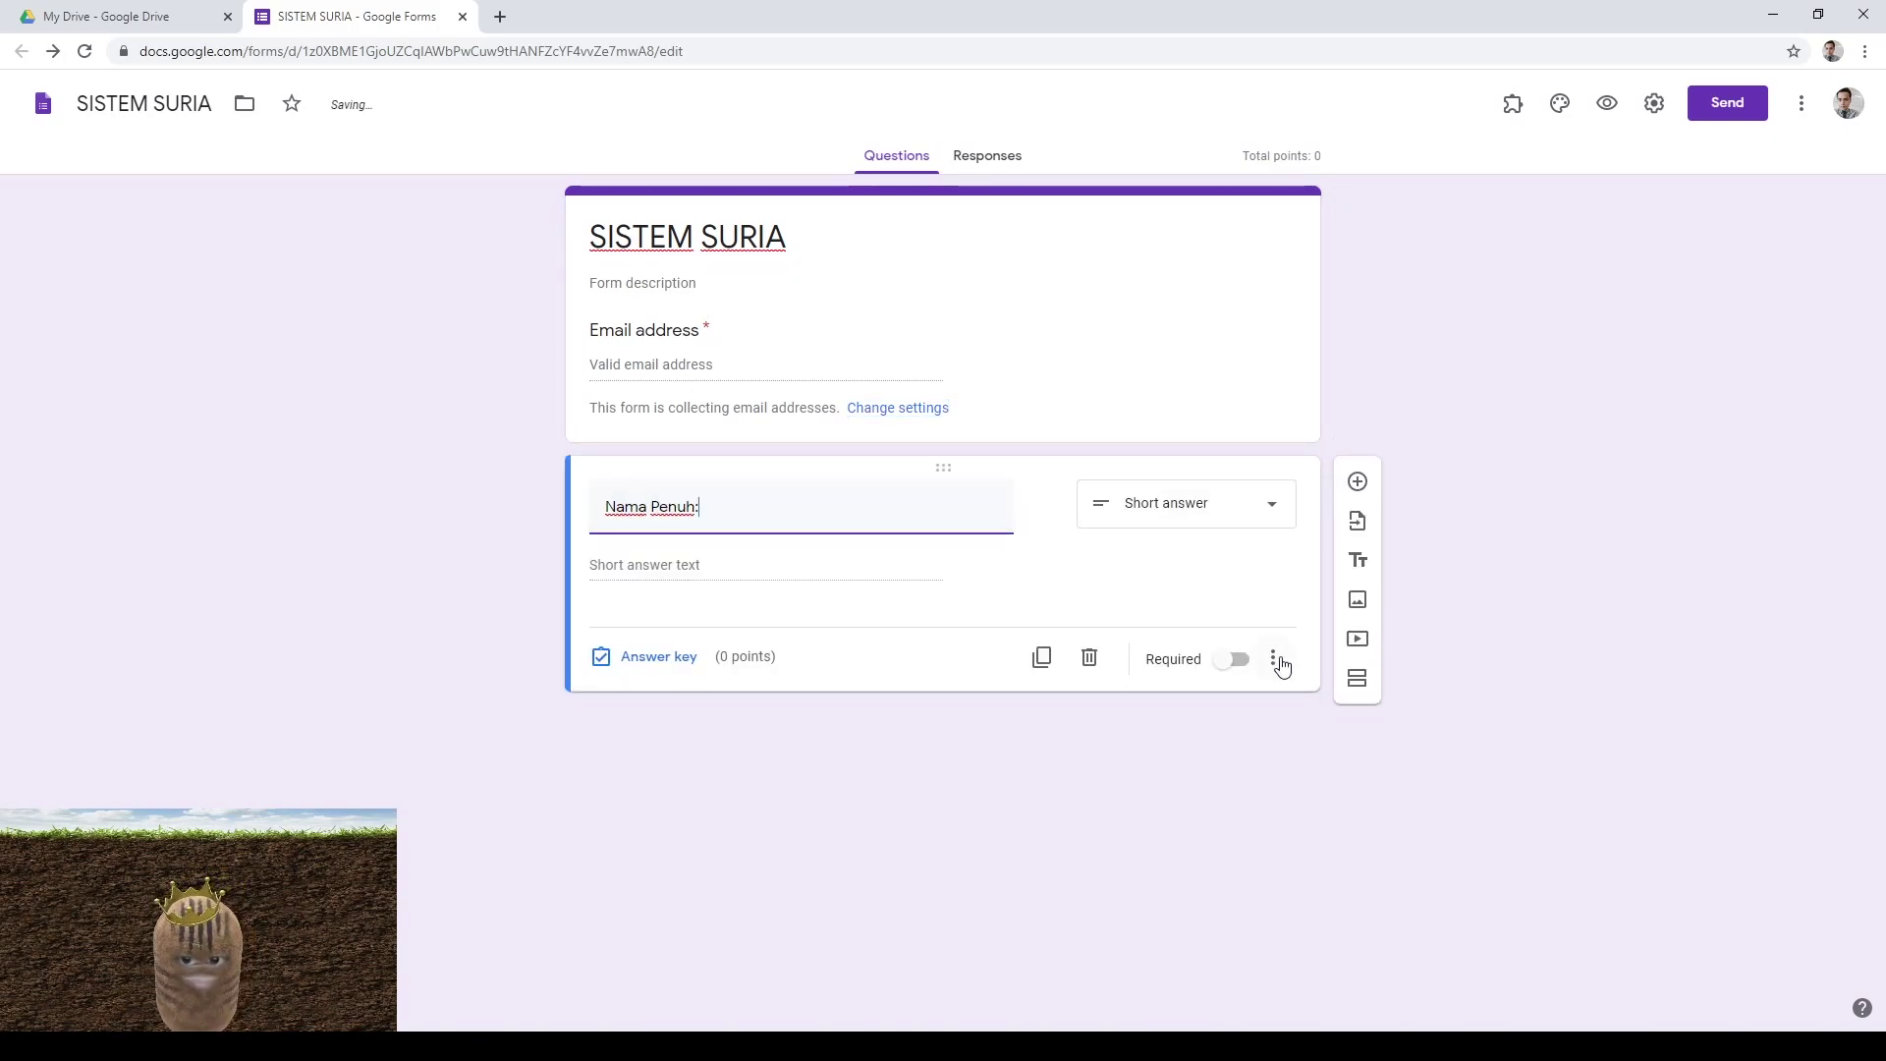
Turn on response validation and a description reading "Huruf Besar Sahaja" for the Nama Penuh question, and make it required
click(1274, 658)
click(1325, 767)
click(1273, 761)
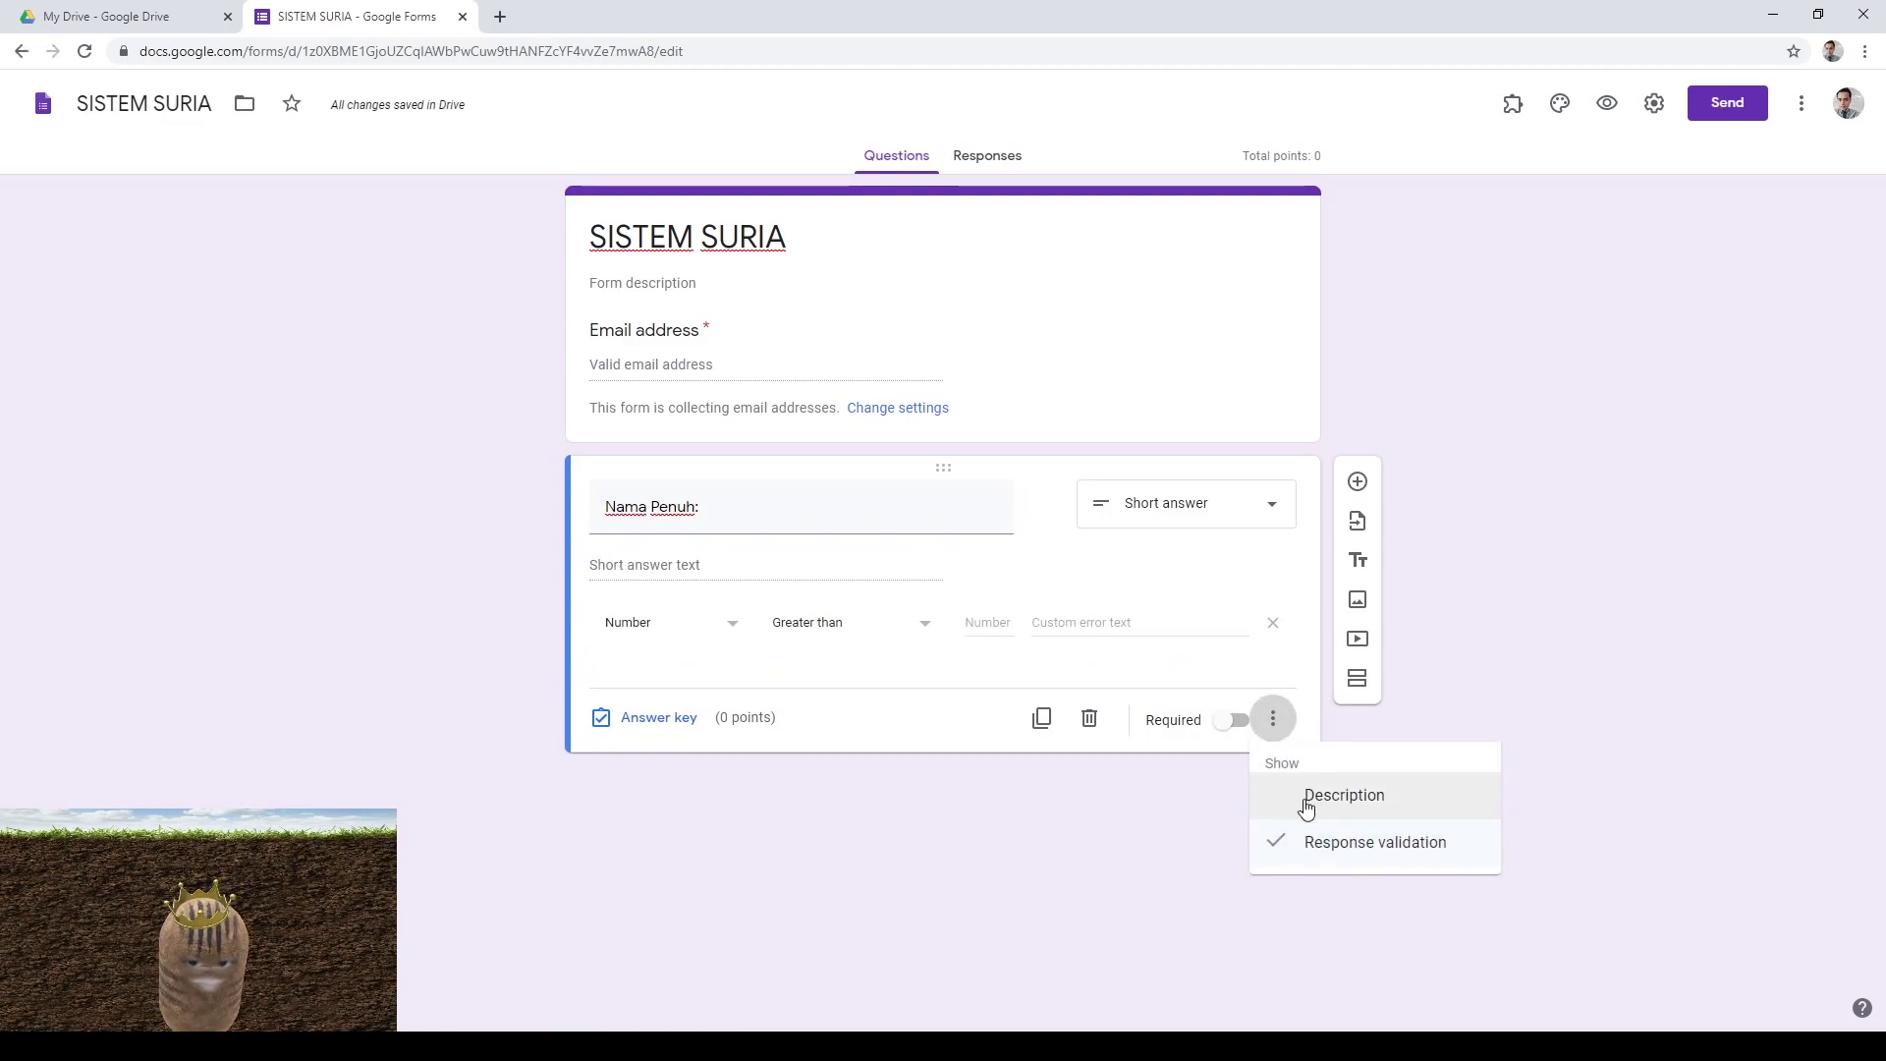
click(1321, 836)
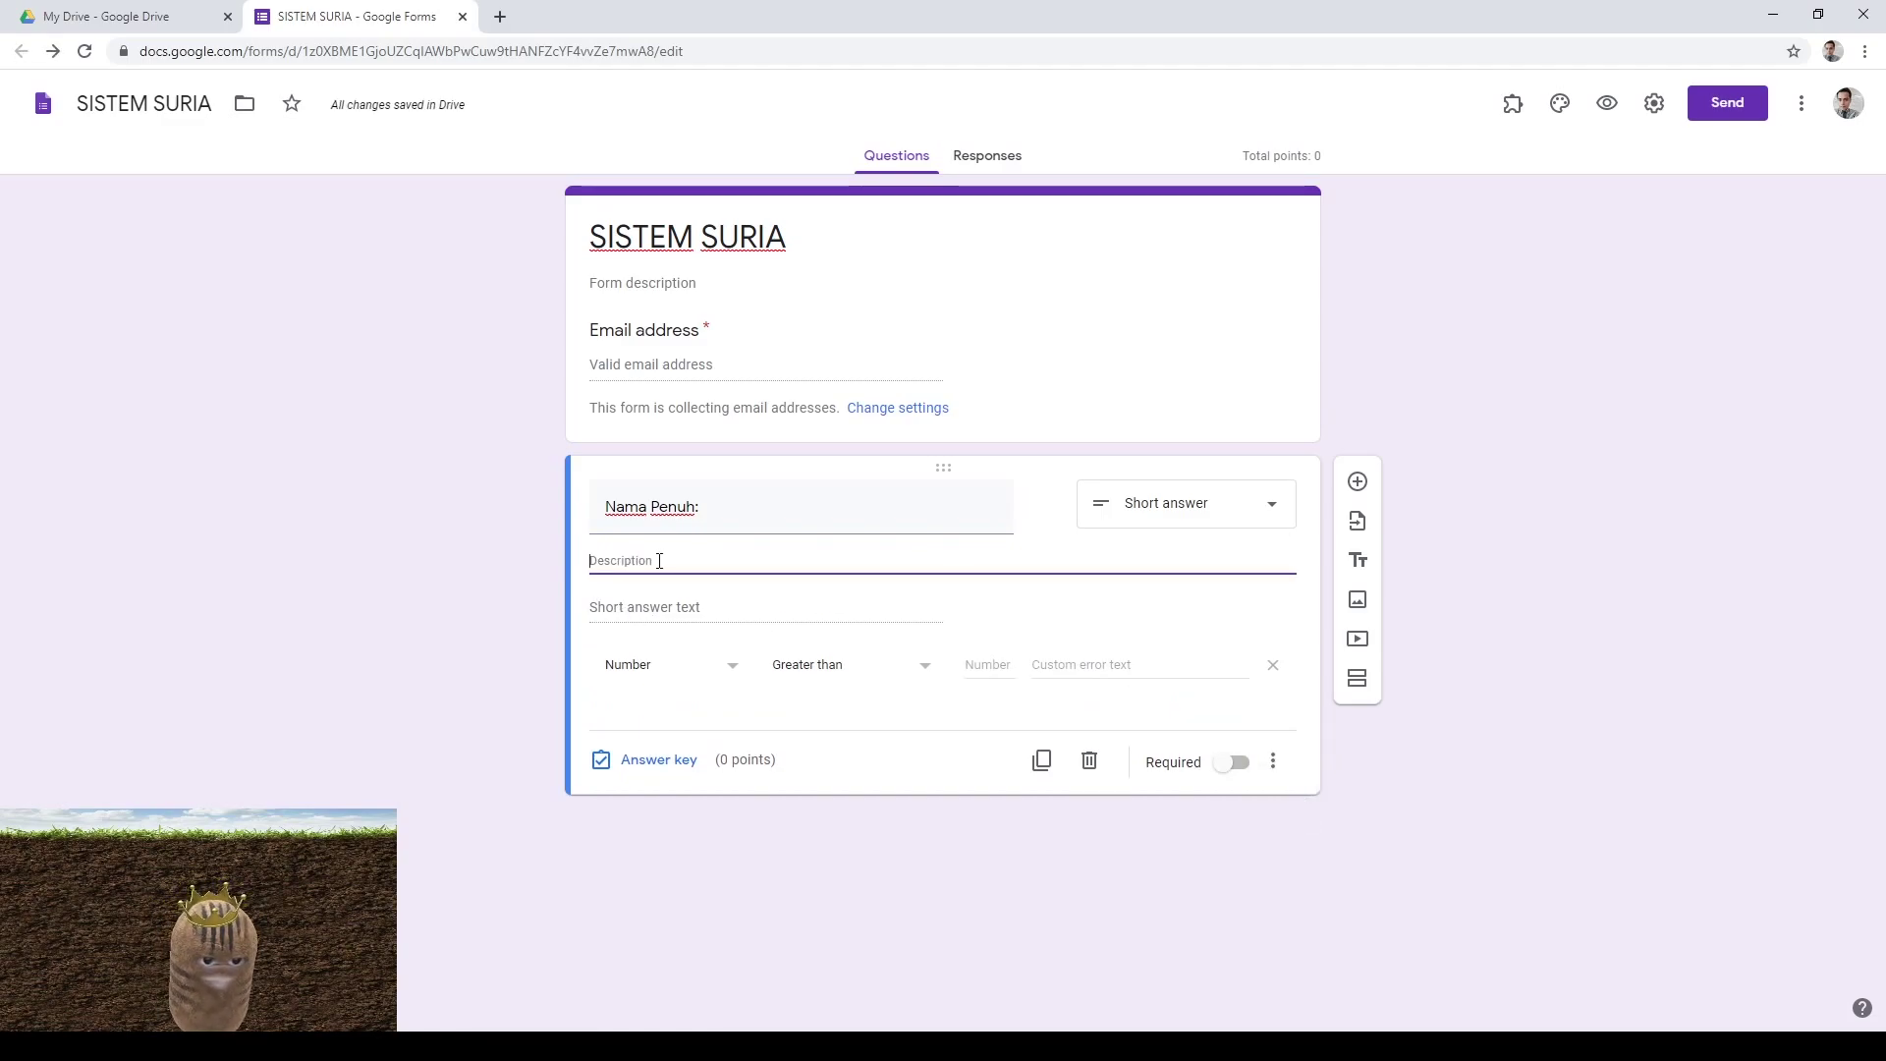
text(Huruf Besar Sahaja)
click(1230, 762)
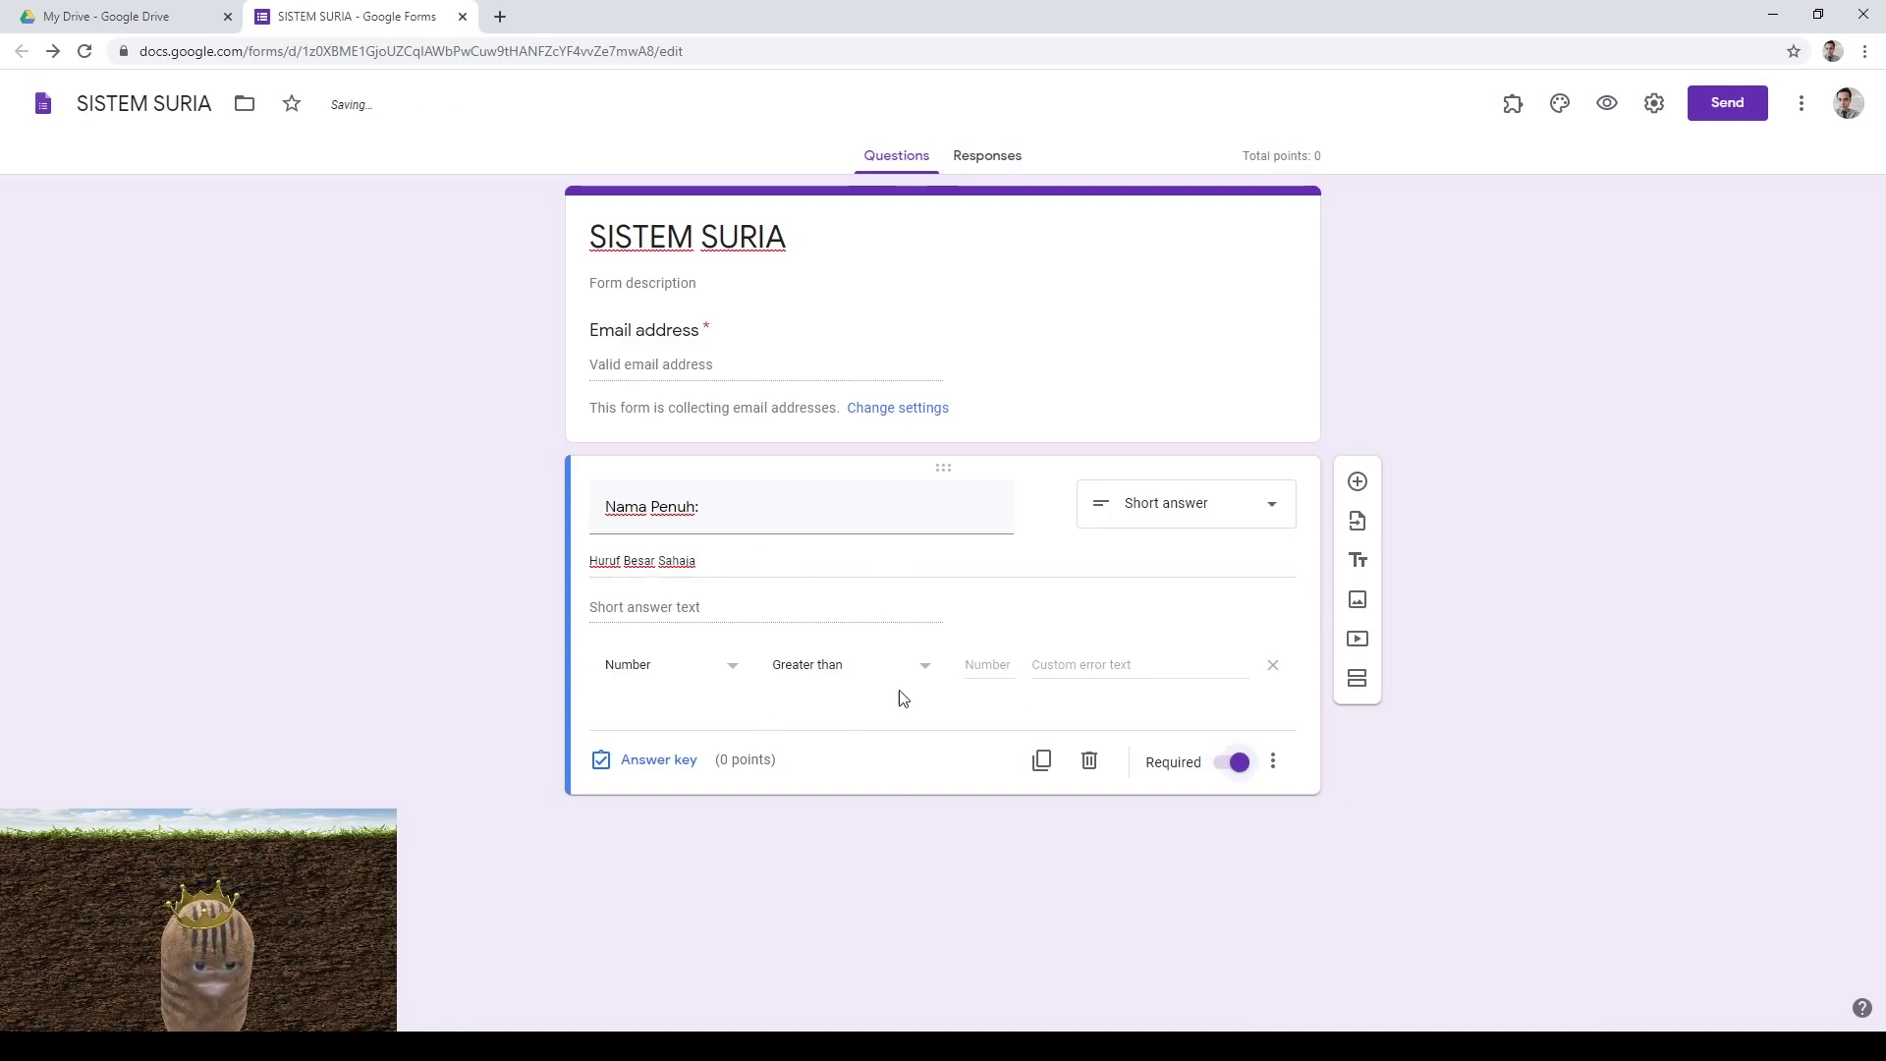
Clear the response validation from the Nama Penuh question by changing its type to multiple choice and back to short answer
click(1186, 509)
click(1186, 543)
click(1178, 503)
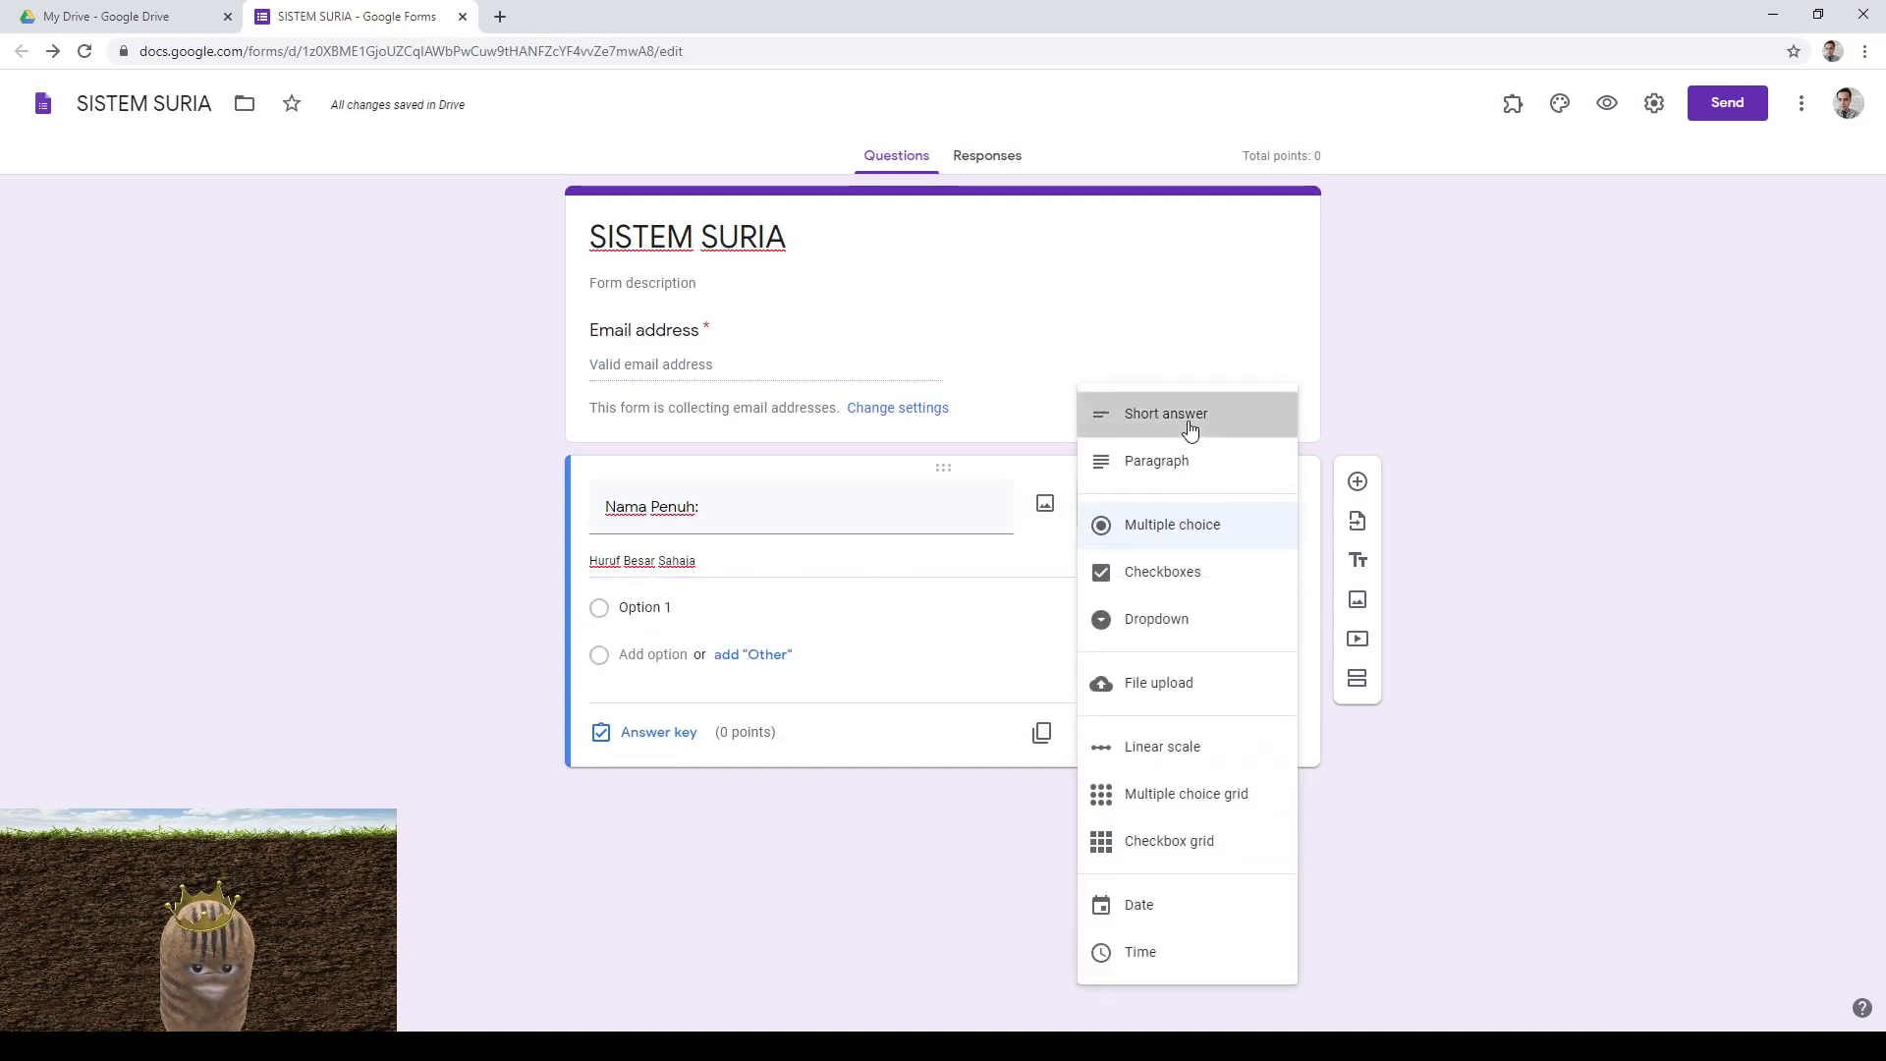
click(1188, 420)
Add a required short-answer question titled "Kelas:" below the Nama Penuh question
click(1358, 481)
text(Kelas:)
click(1234, 872)
click(1185, 684)
click(1169, 412)
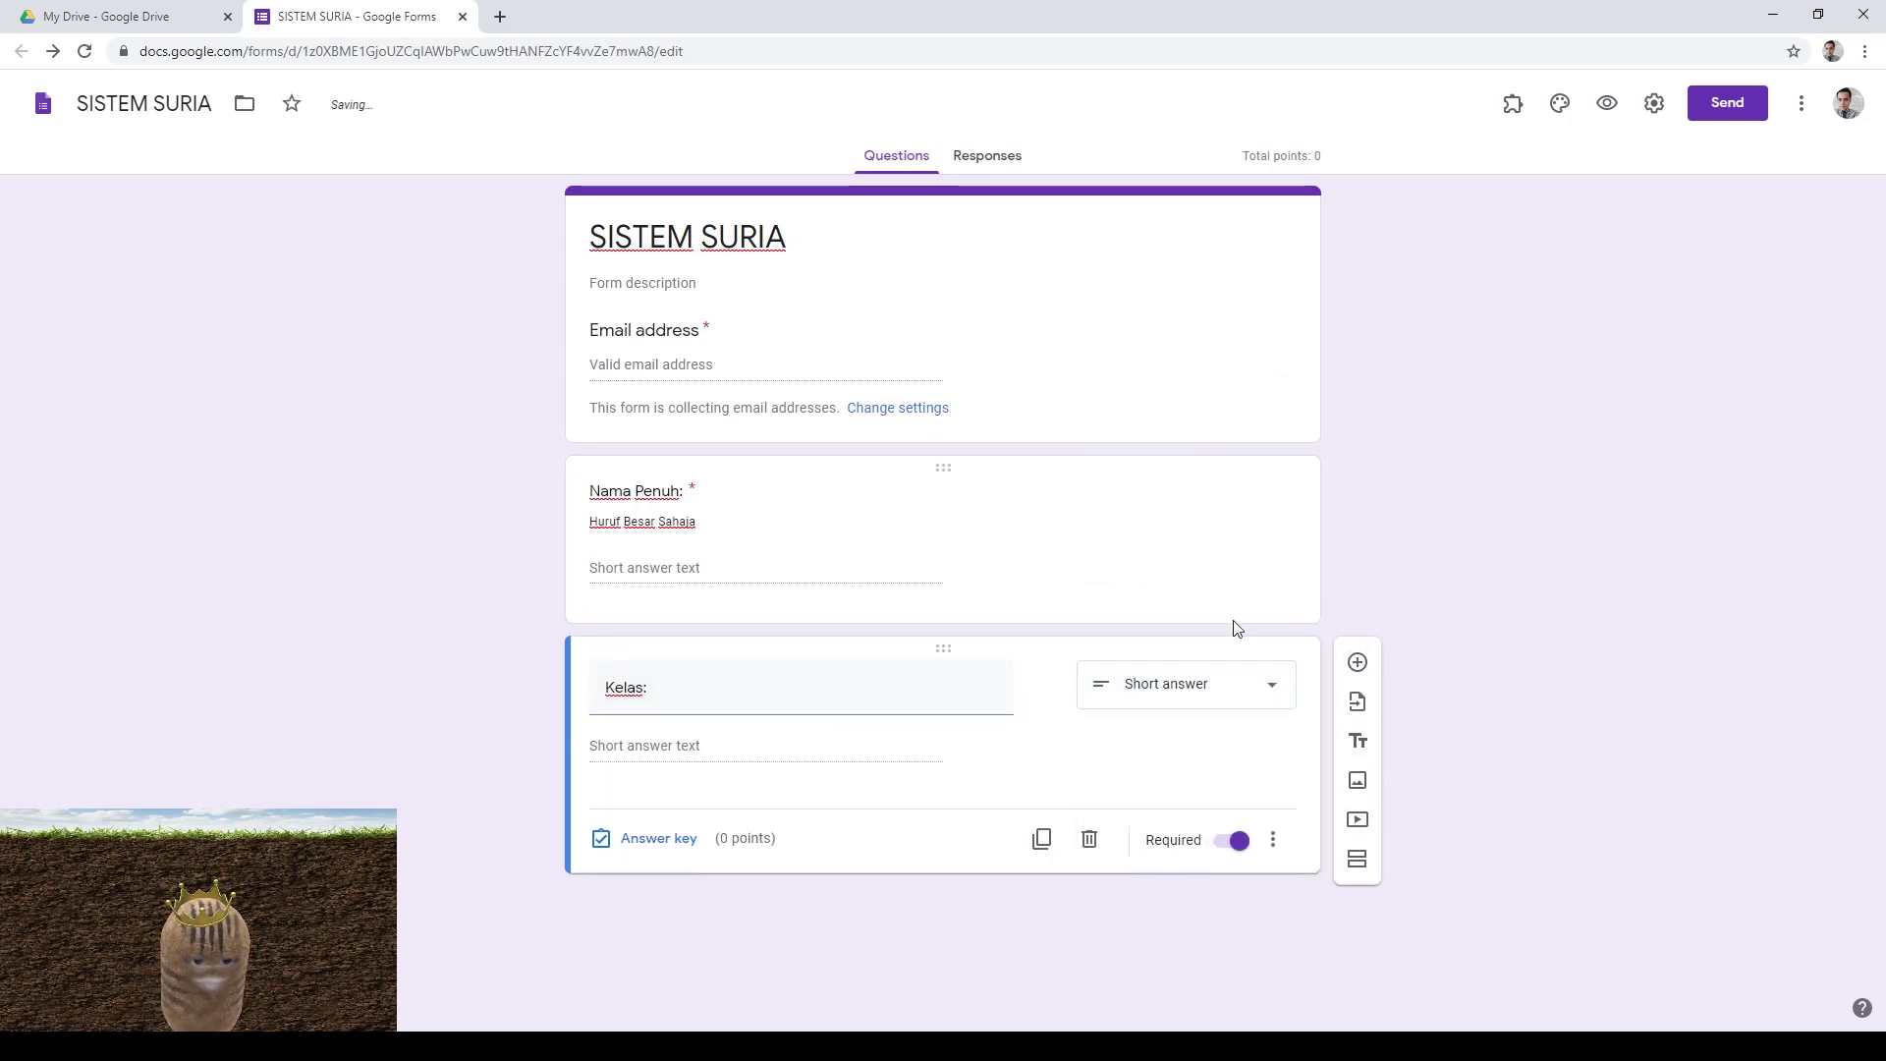
Add a multiple-choice question below Kelas titled "Struktur bumi yang paling luar dikenali sebagai"
click(1357, 662)
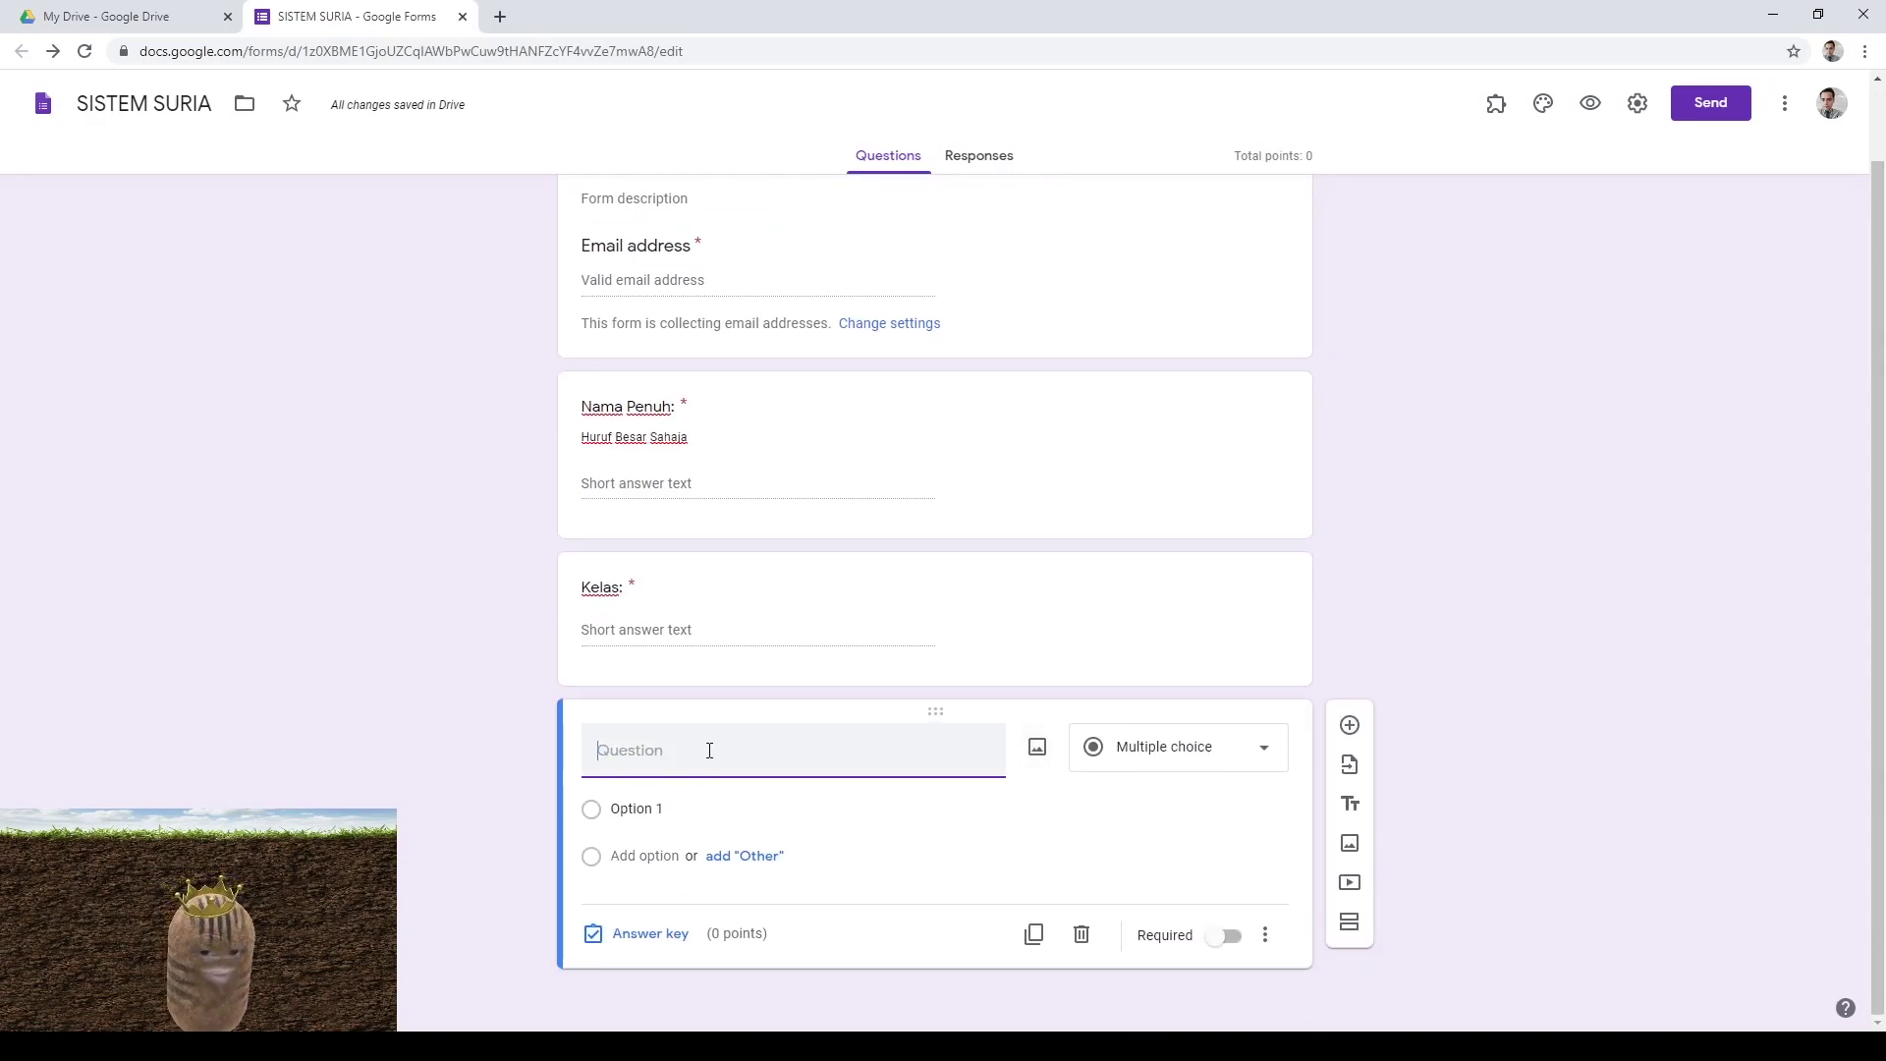
text(Struktur )
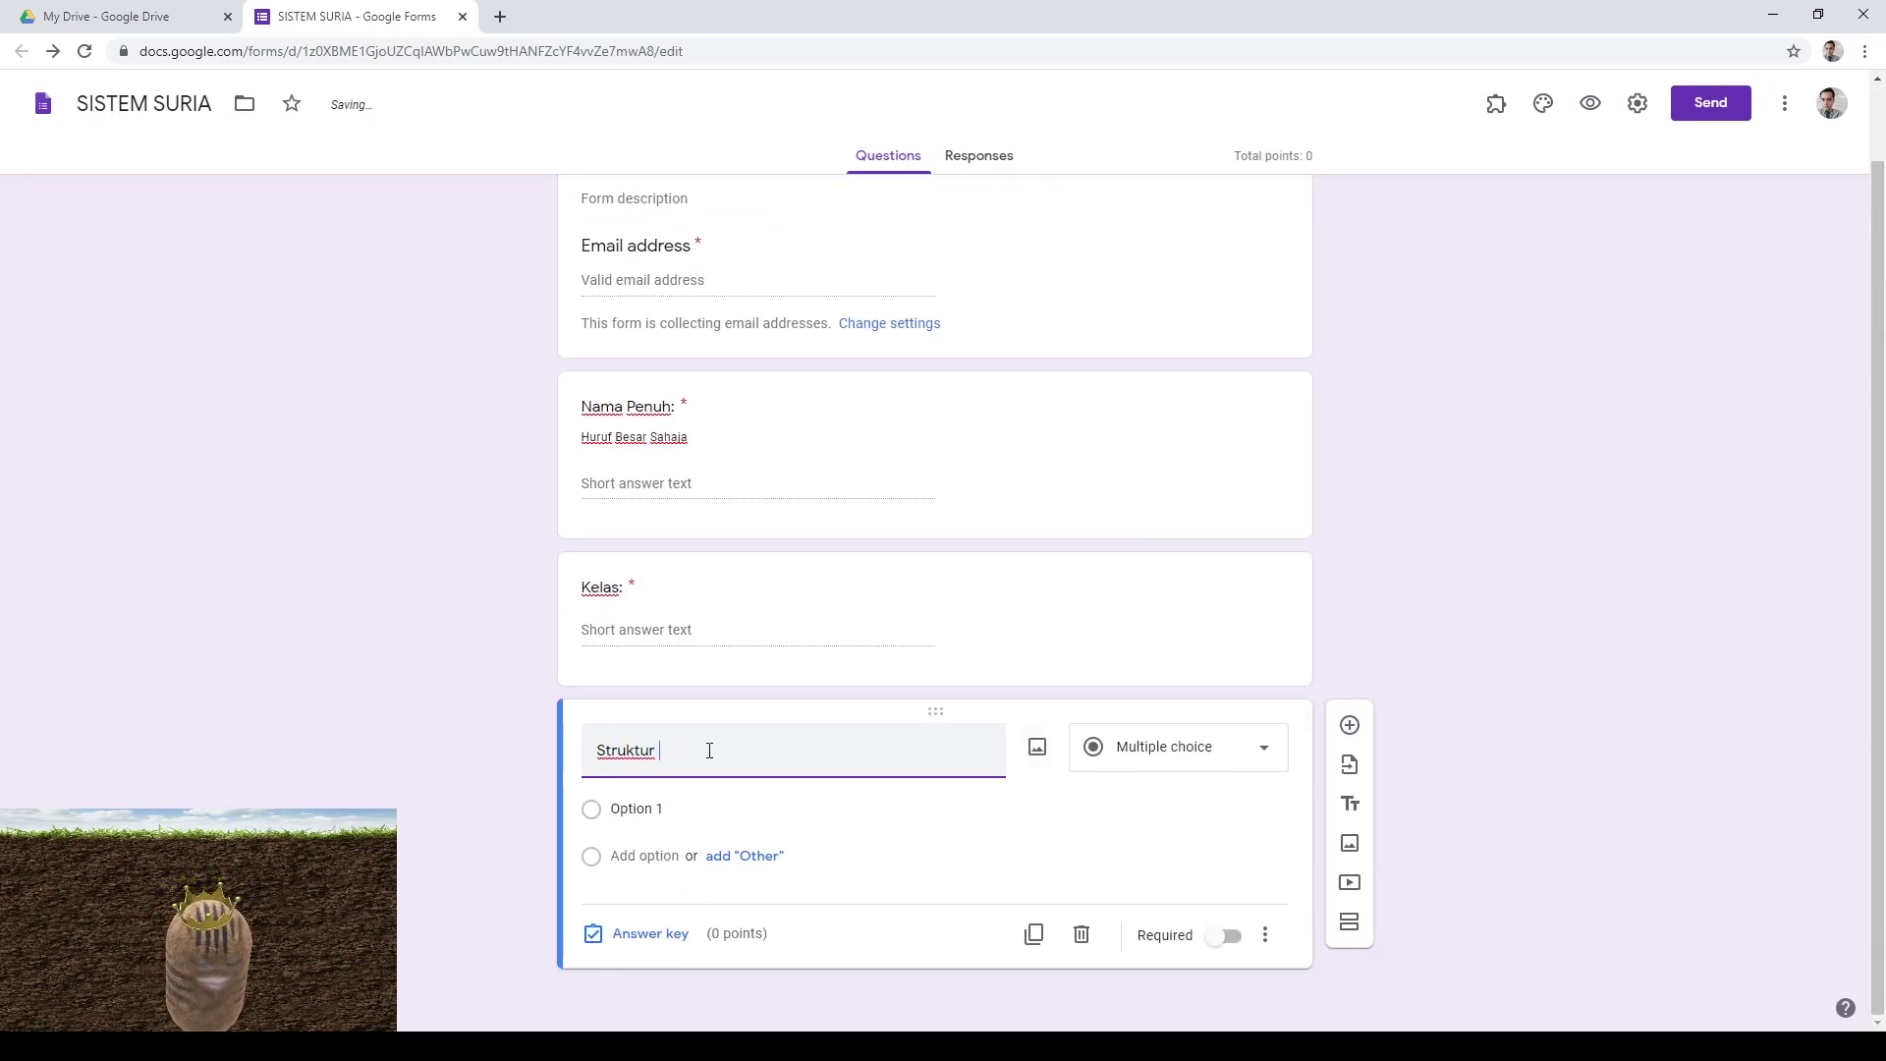
text(bumi yang pal)
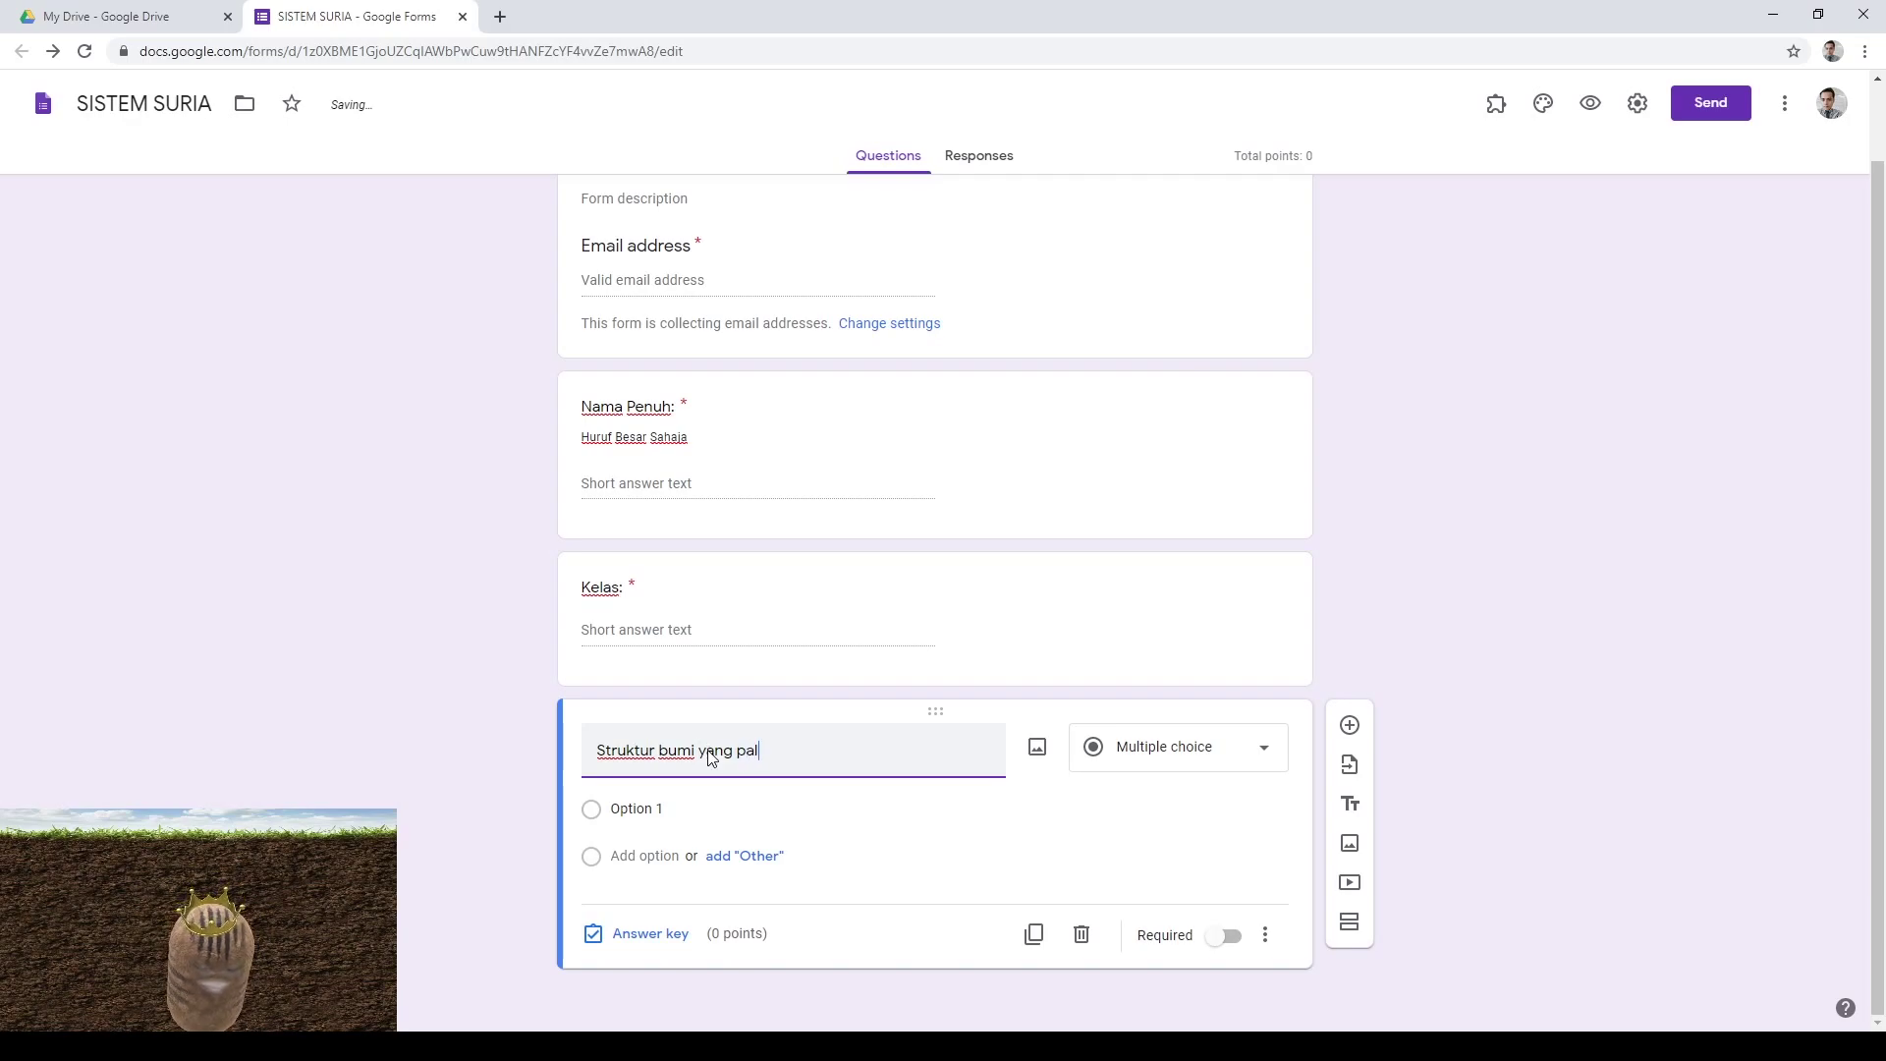
text(ing luar dikenali sebagai)
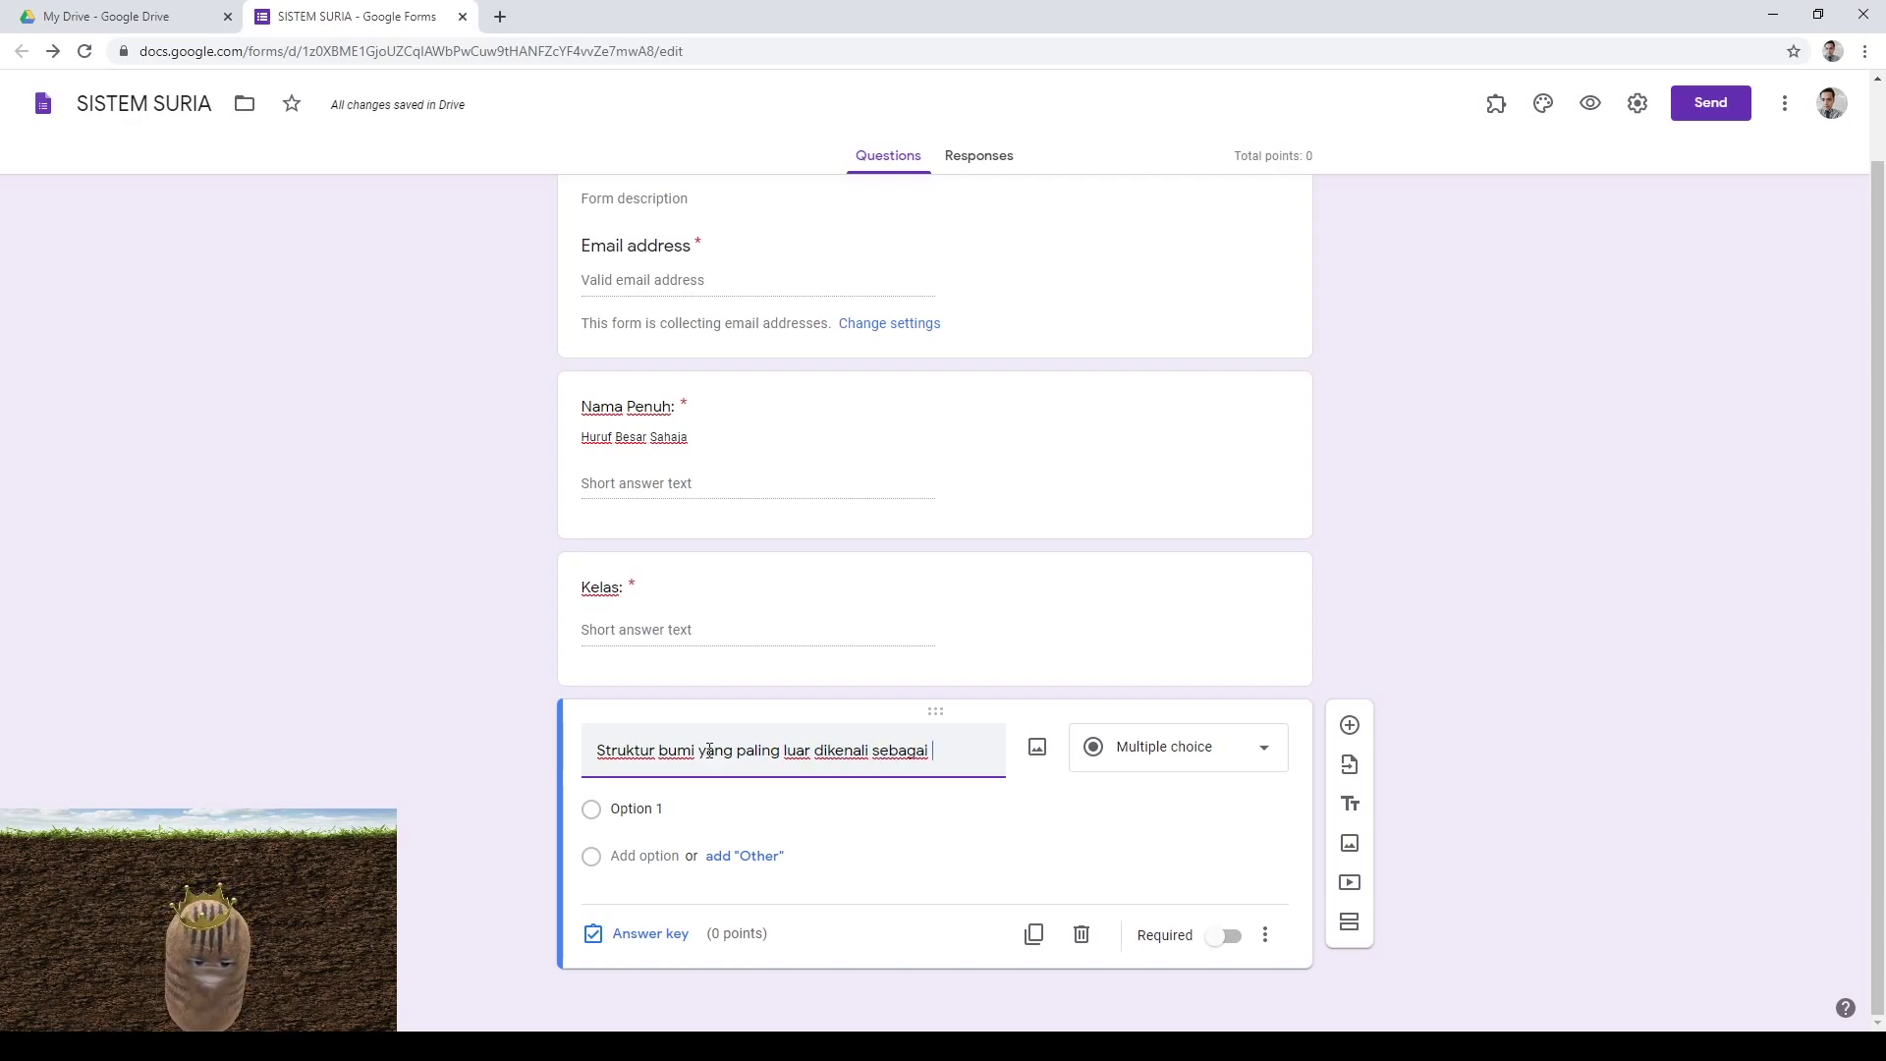
Give the Struktur bumi question four options: "mantel", "kerak bumi", "atmosfera" and "teras bumi"
click(622, 808)
text(mantel)
click(629, 855)
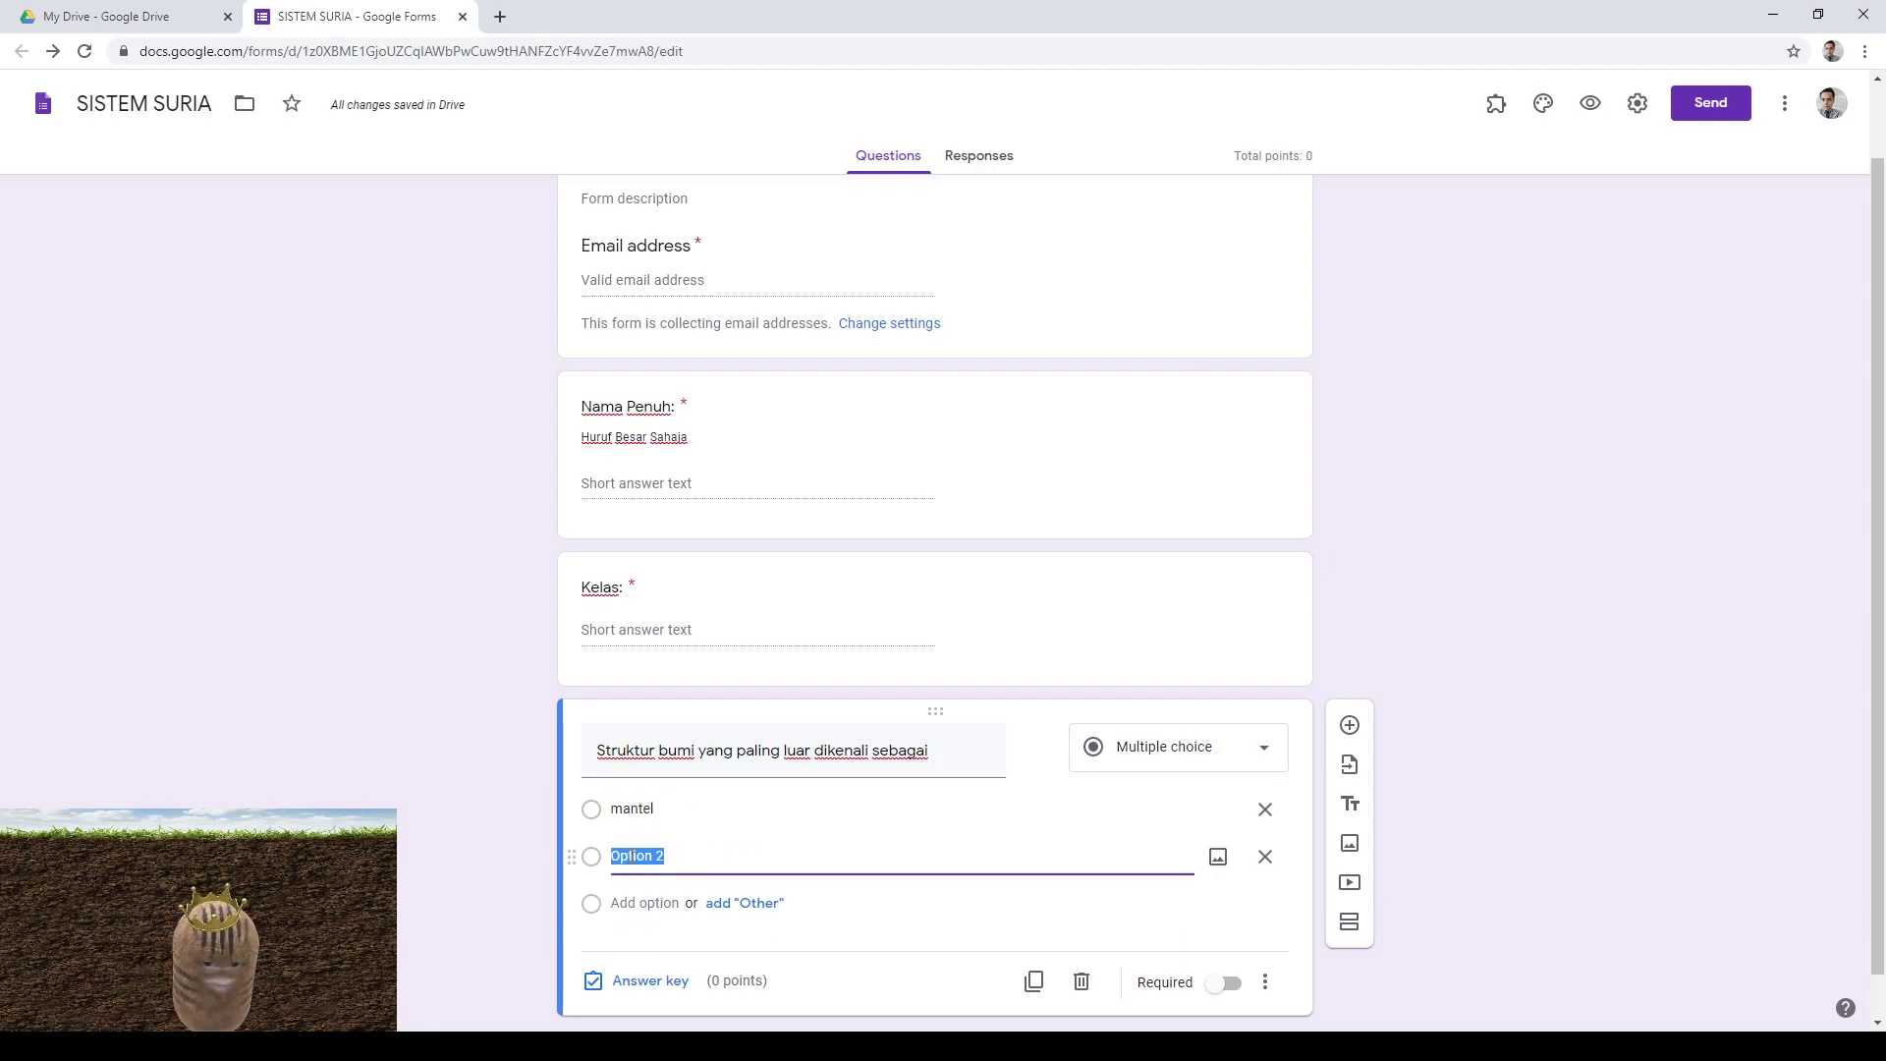
text(kerak bumi)
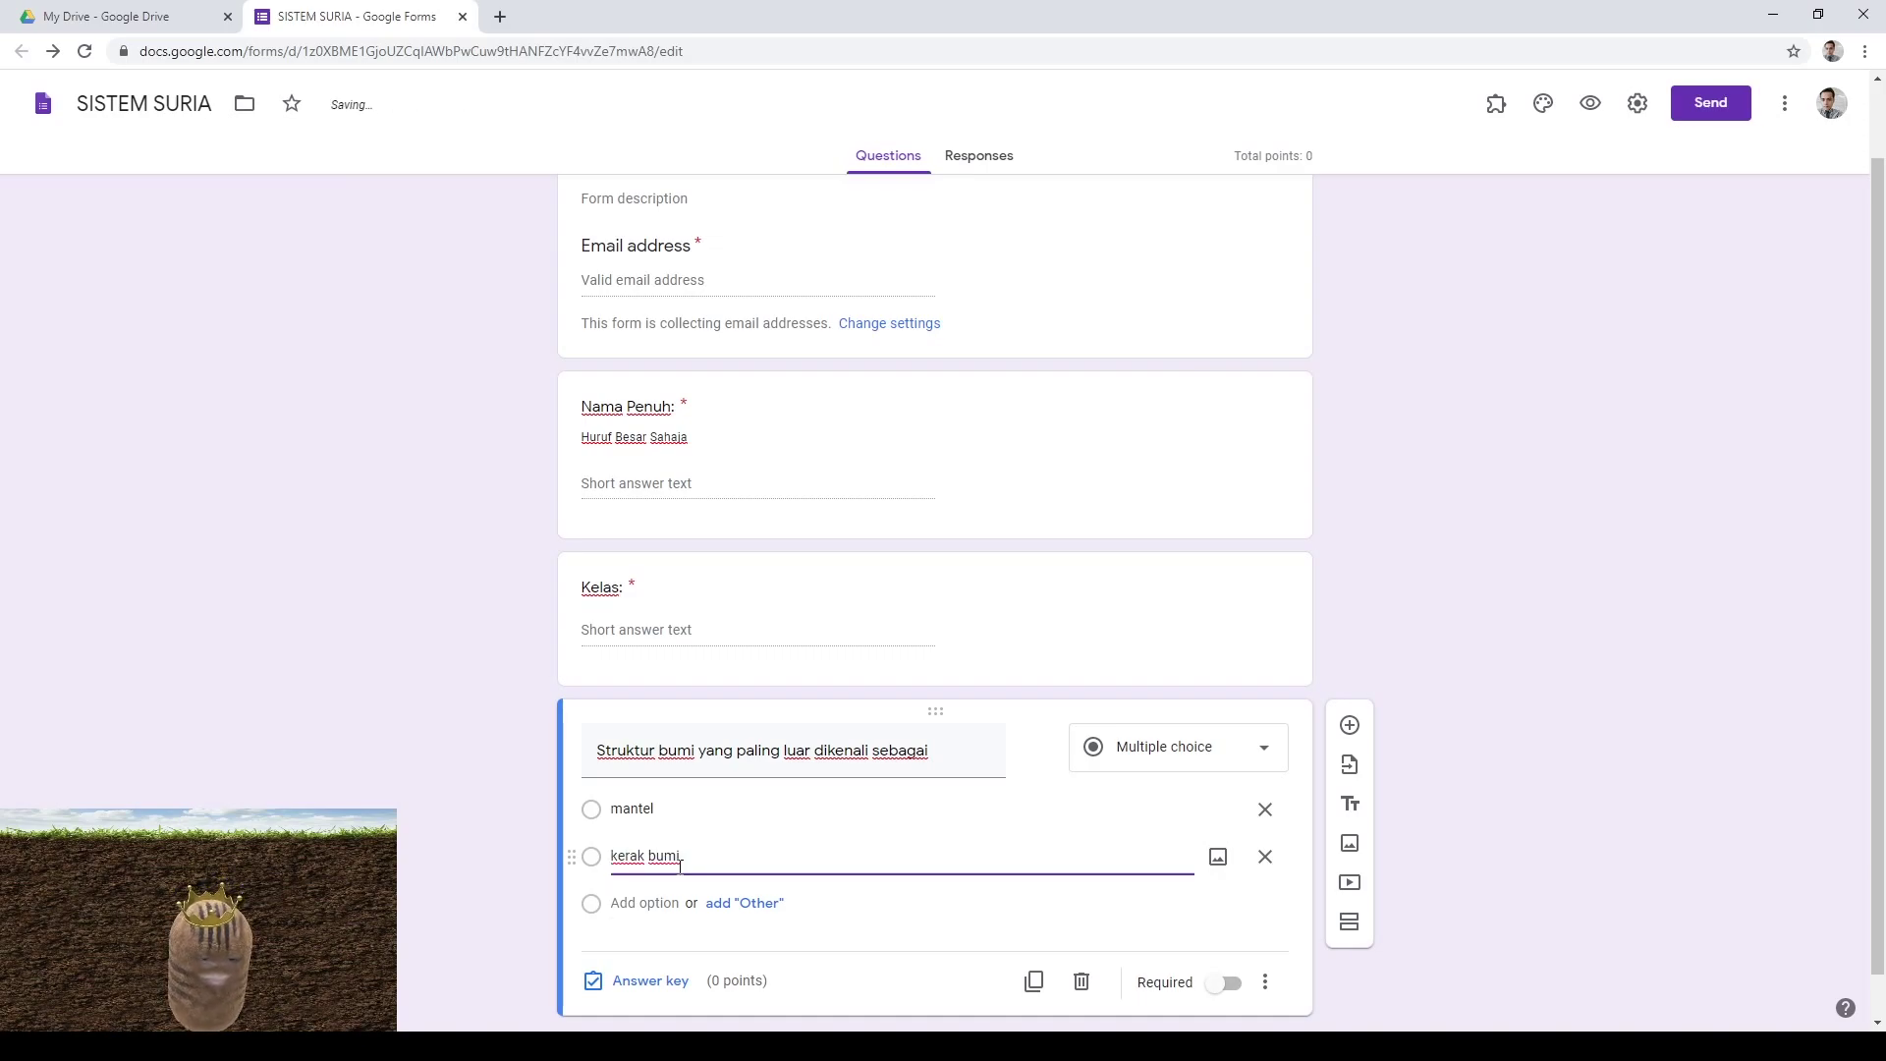
click(644, 903)
text(atmosfera)
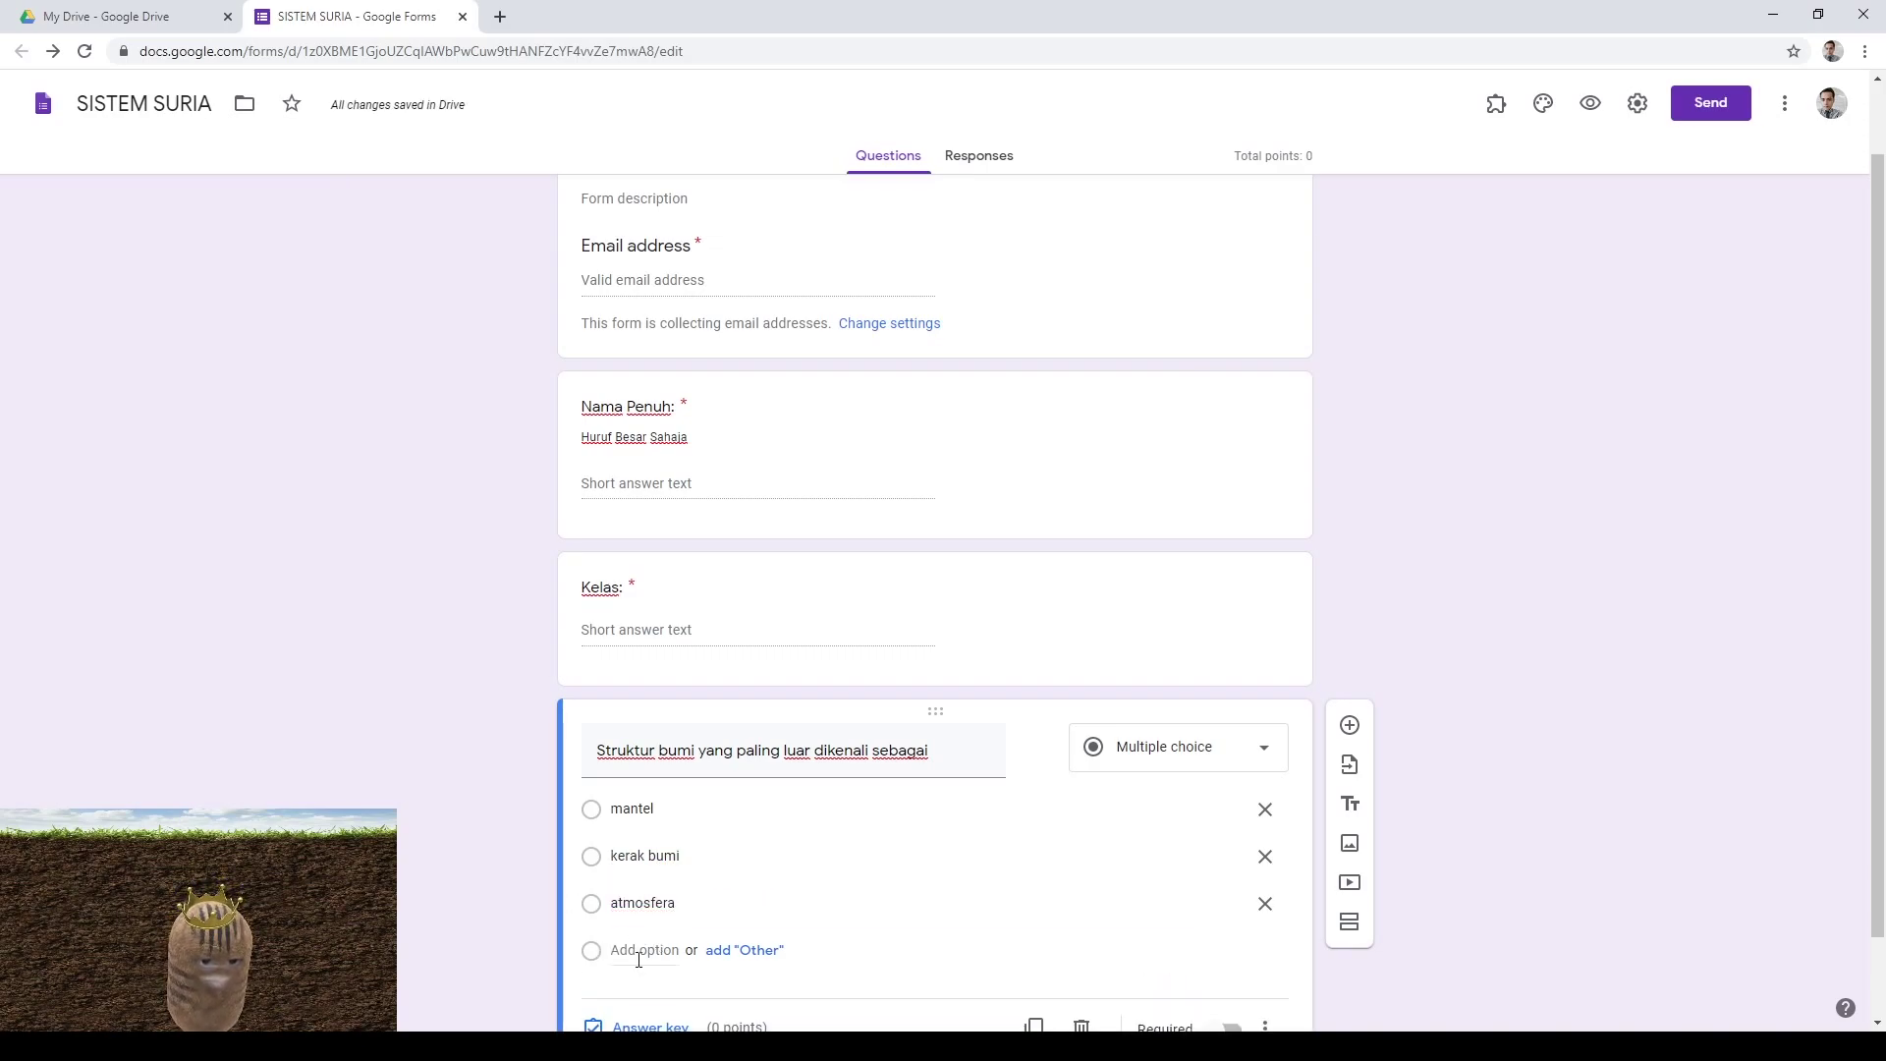
click(638, 950)
text(teras bumi)
scroll(640, 942, down, 1)
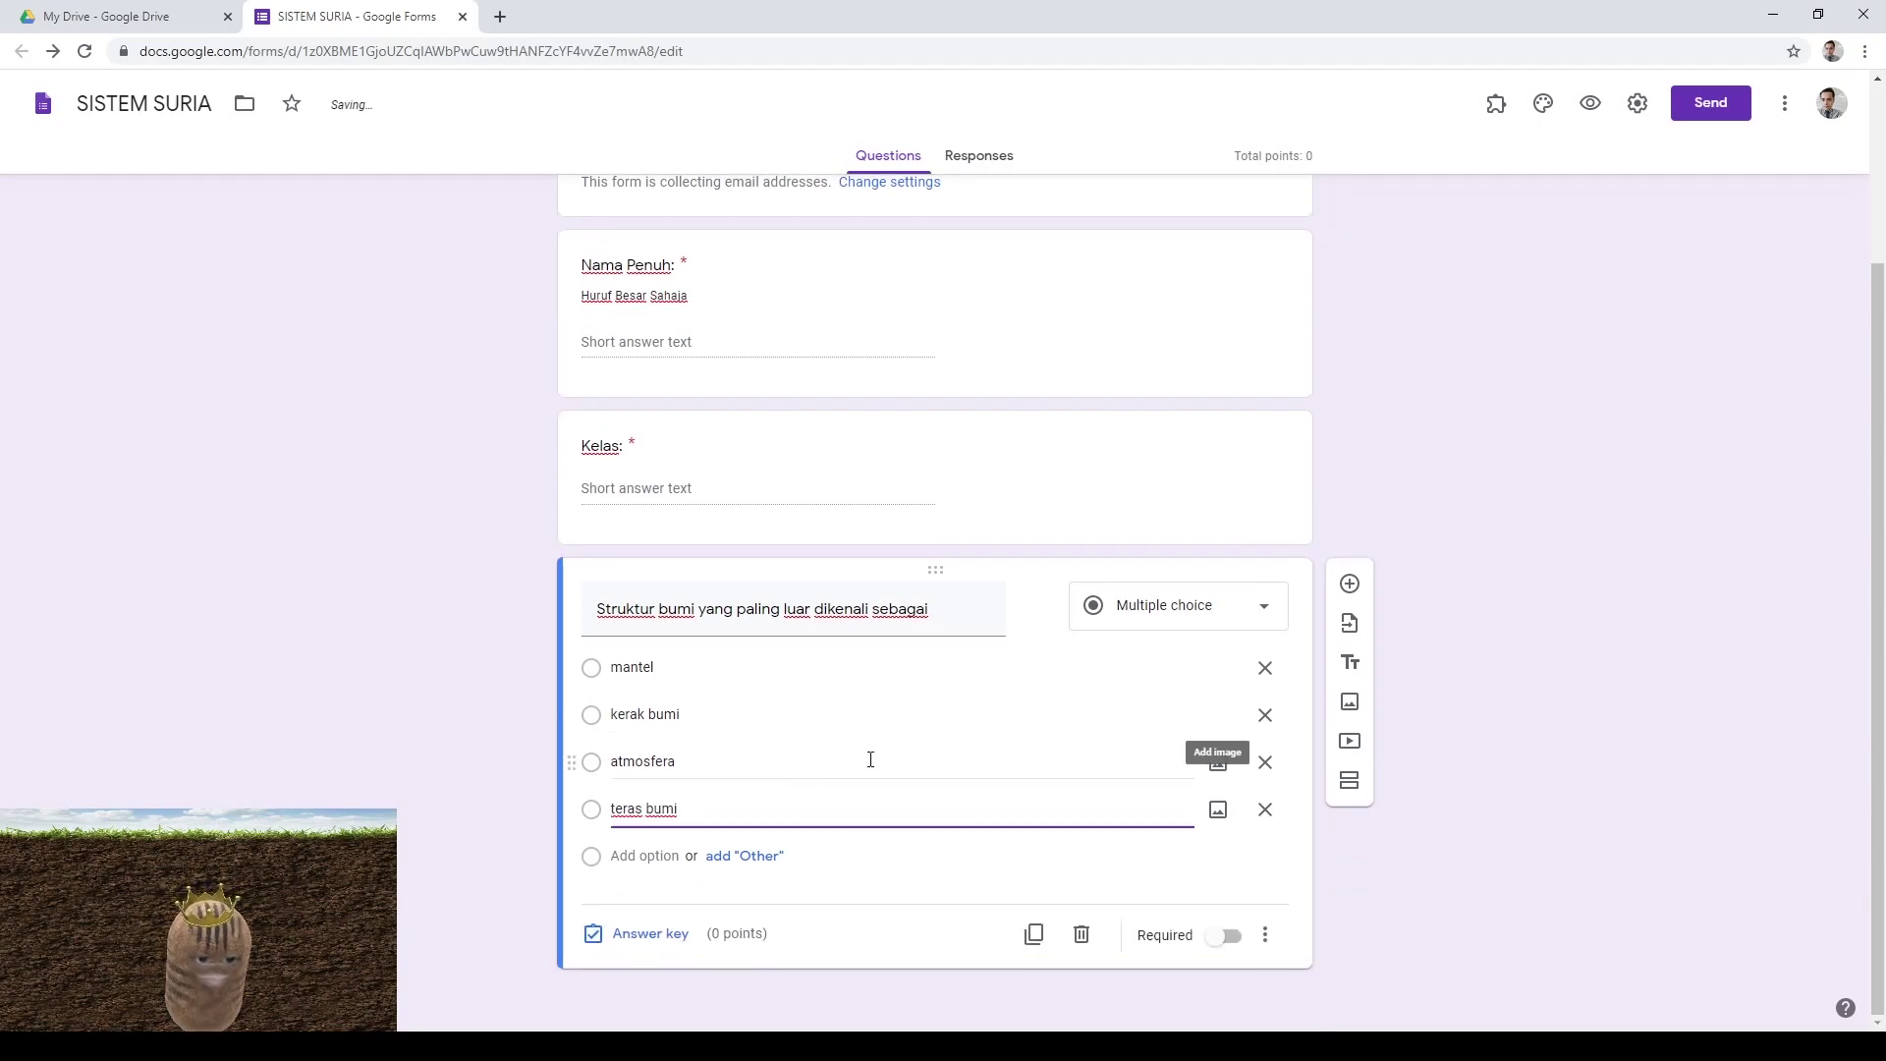
Set the Struktur bumi question's correct answer to kerak bumi for 1 point and make the question required
click(640, 938)
click(1233, 661)
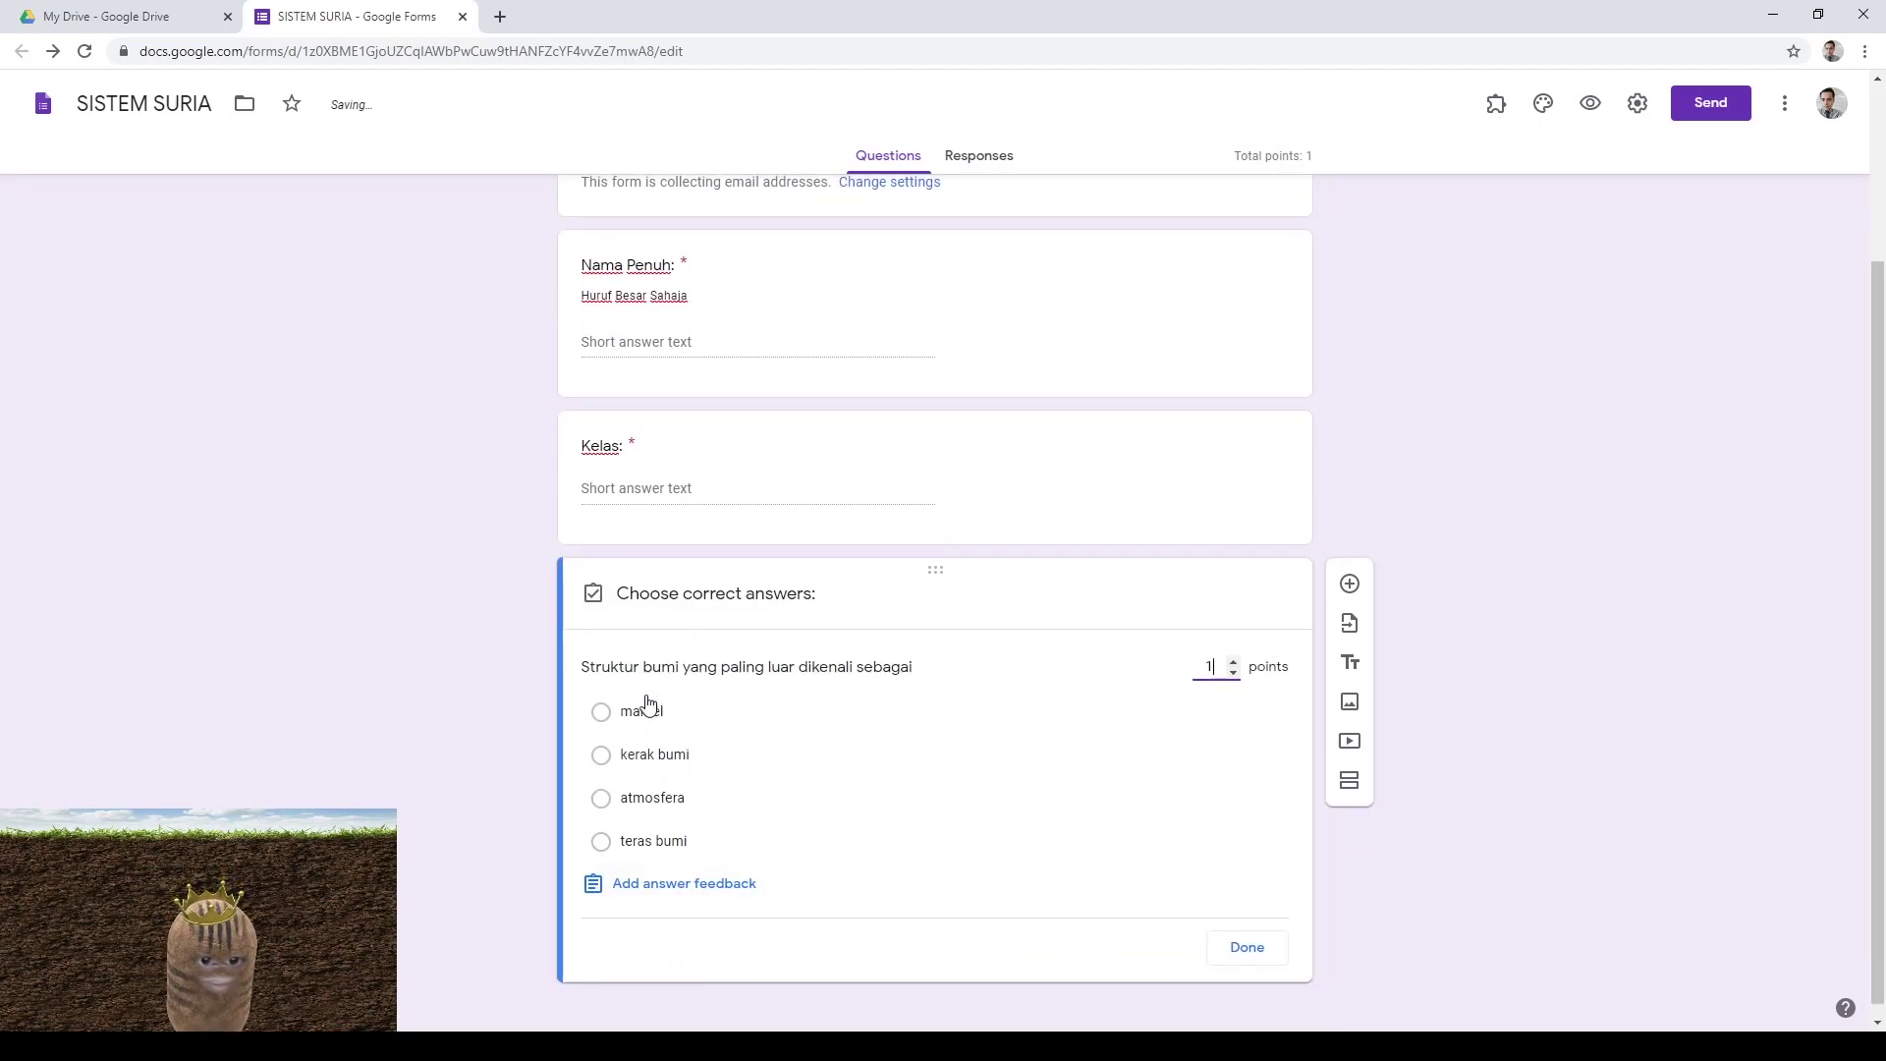
click(671, 762)
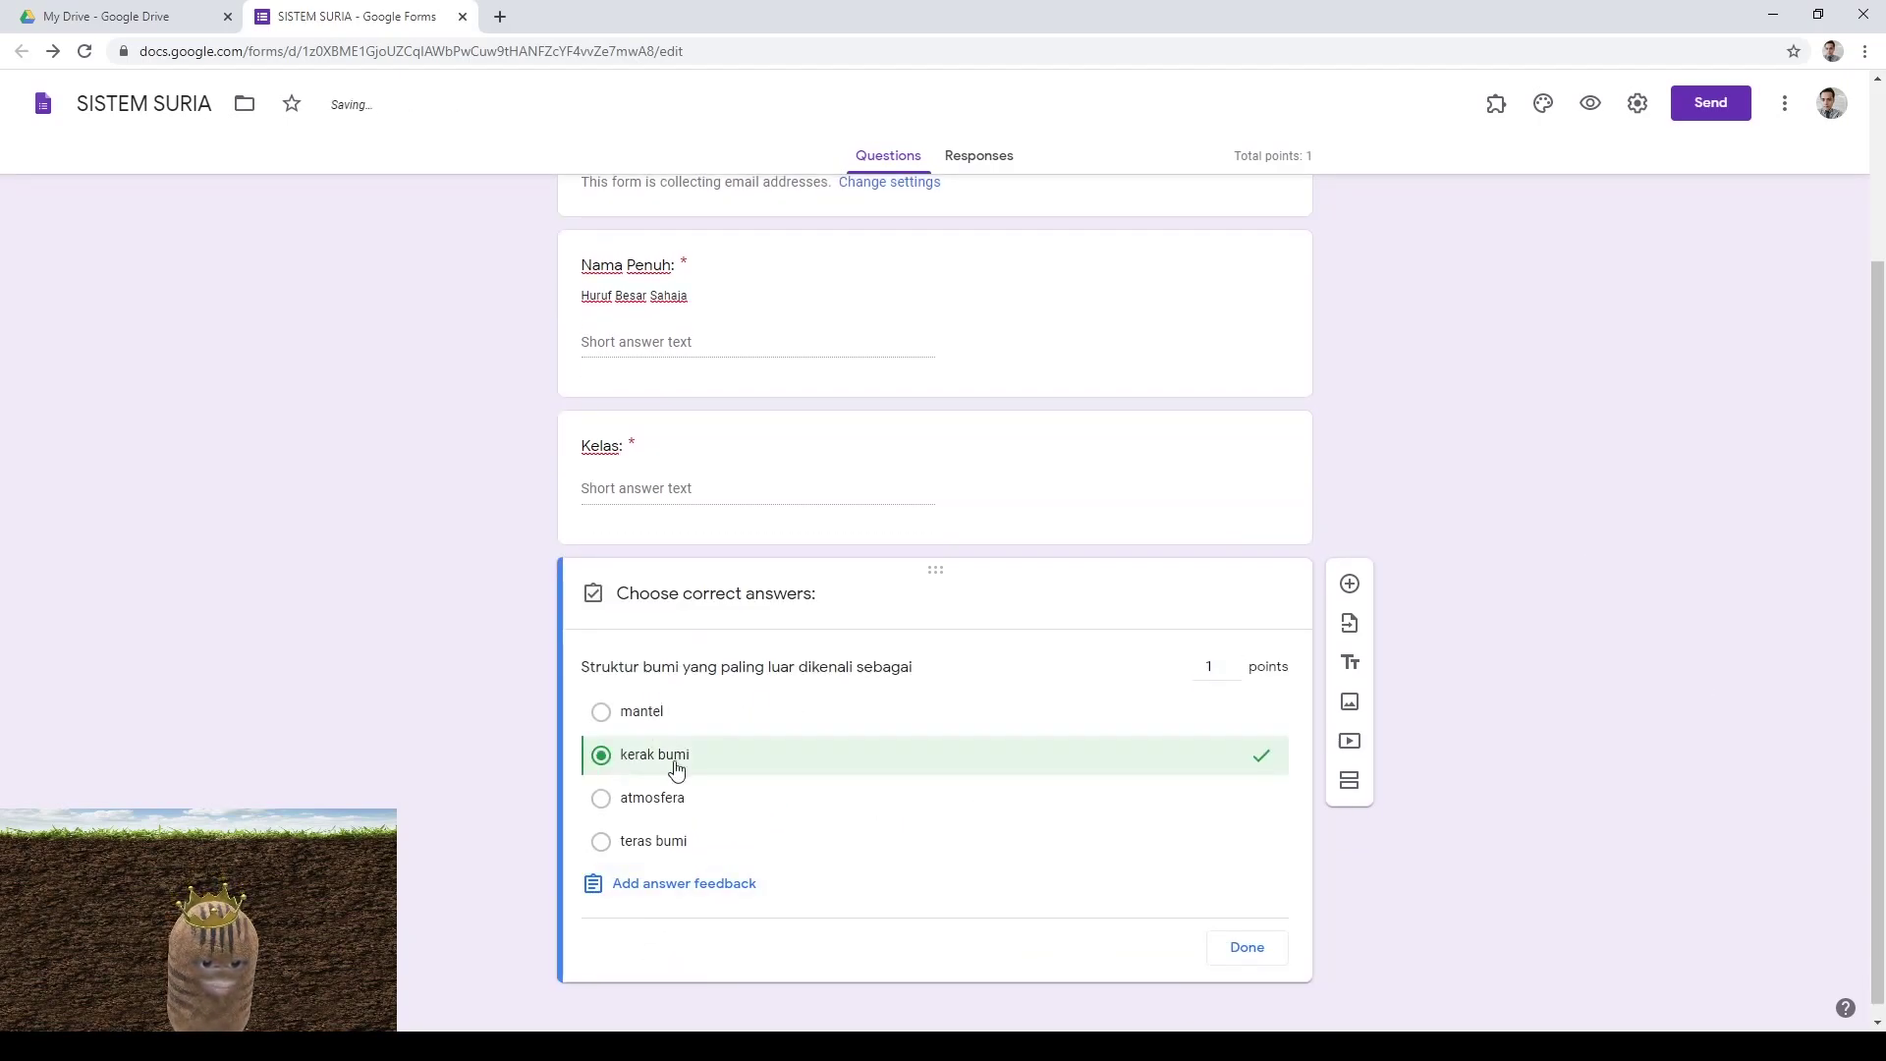
click(1247, 949)
Add another multiple-choice question titled "Di lapisan atmosfera manakah terletaknya lapisan ozon"
click(1350, 586)
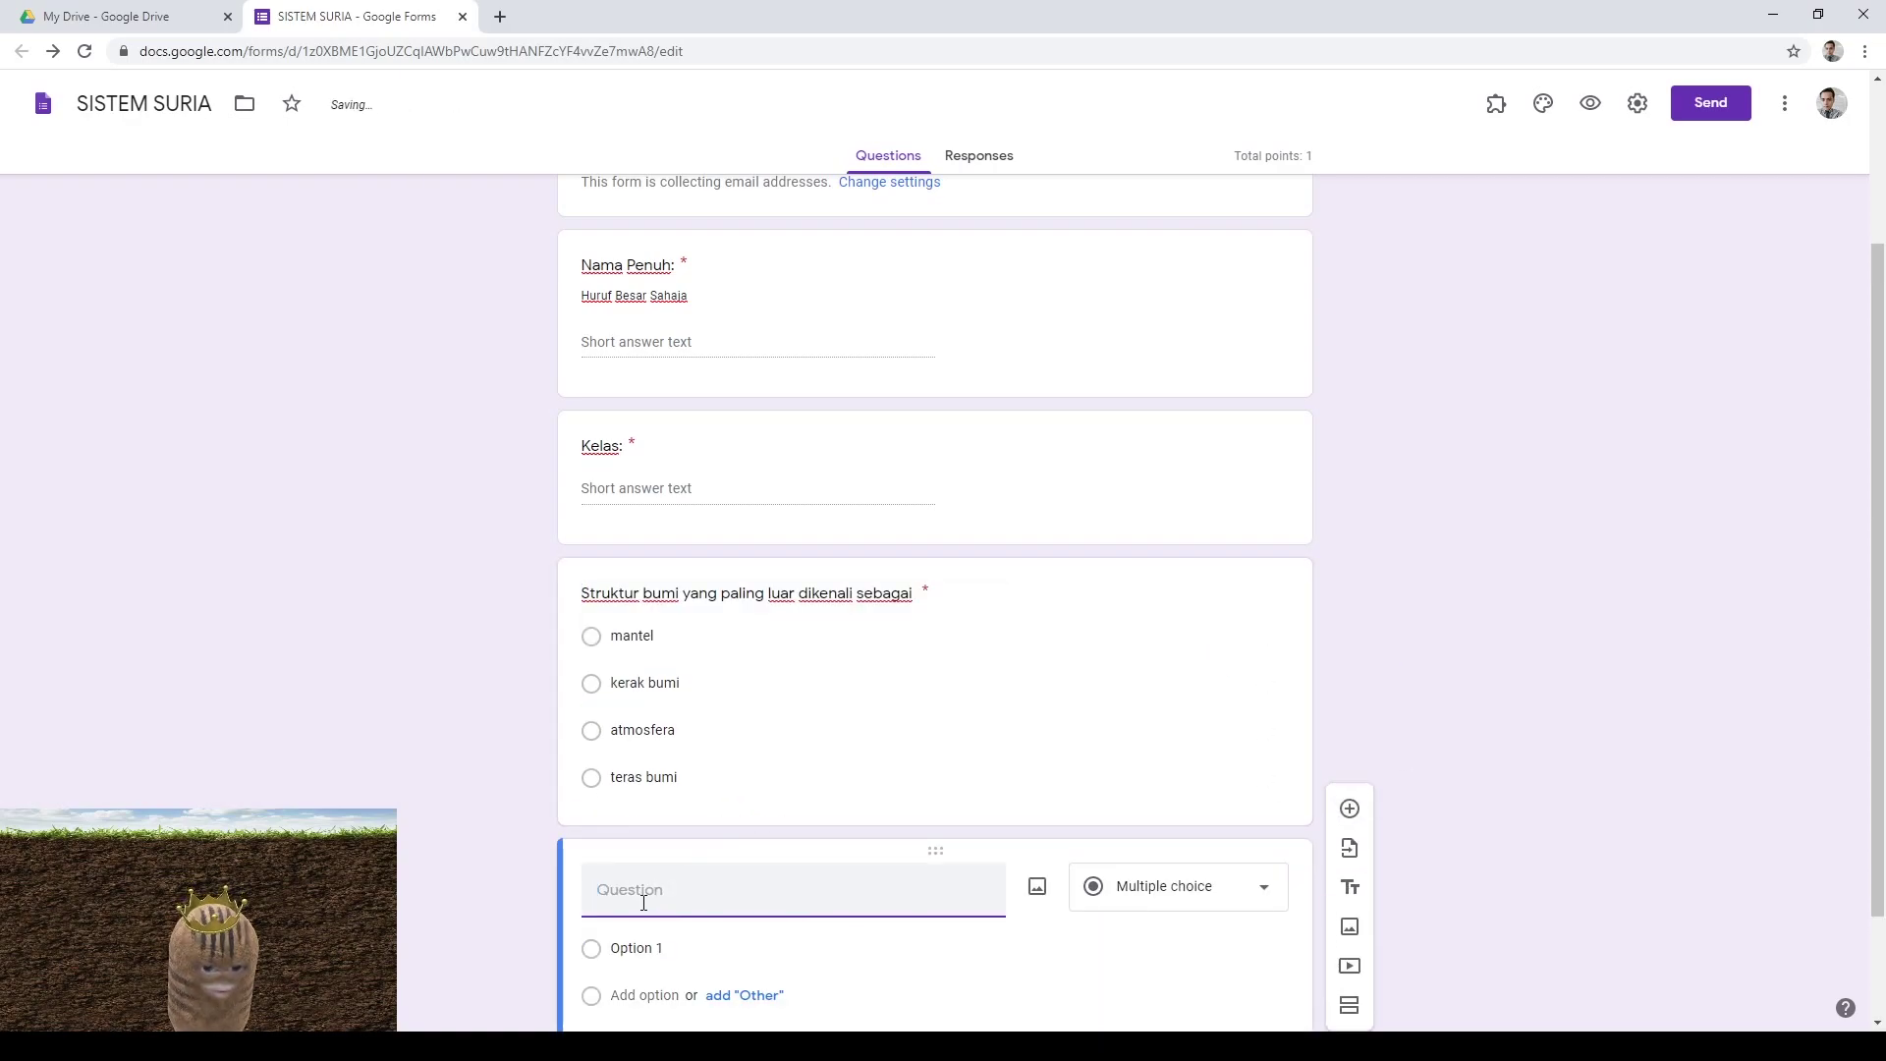
text(Di lapisan atmosfera manakah terletaknya lapisan ozon)
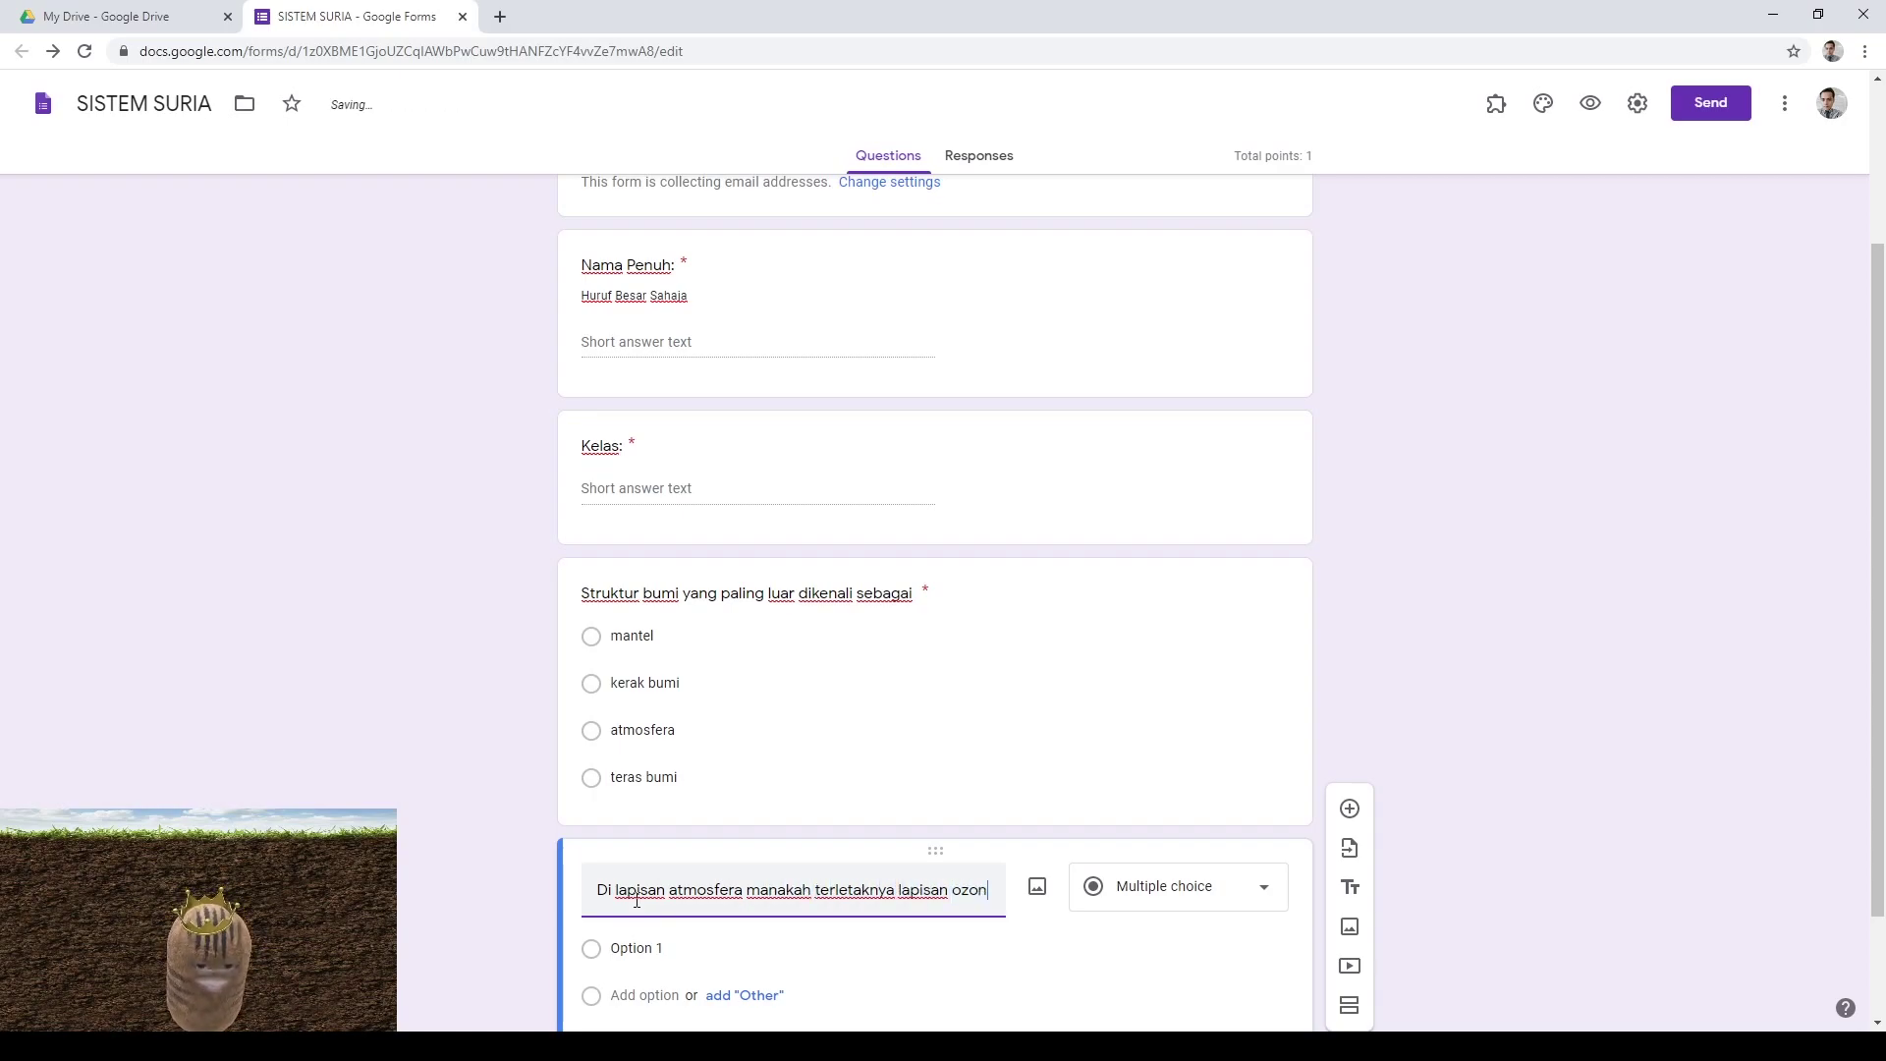
scroll(1081, 825, down, 2)
Give the lapisan ozon question four options: "Eksodfera", "Stratosfera", "Mesosfera" and "Termosfera"
click(648, 809)
text(Eksodfera)
key(Return)
text(Stratosfera)
key(Return)
text(Mesosfera)
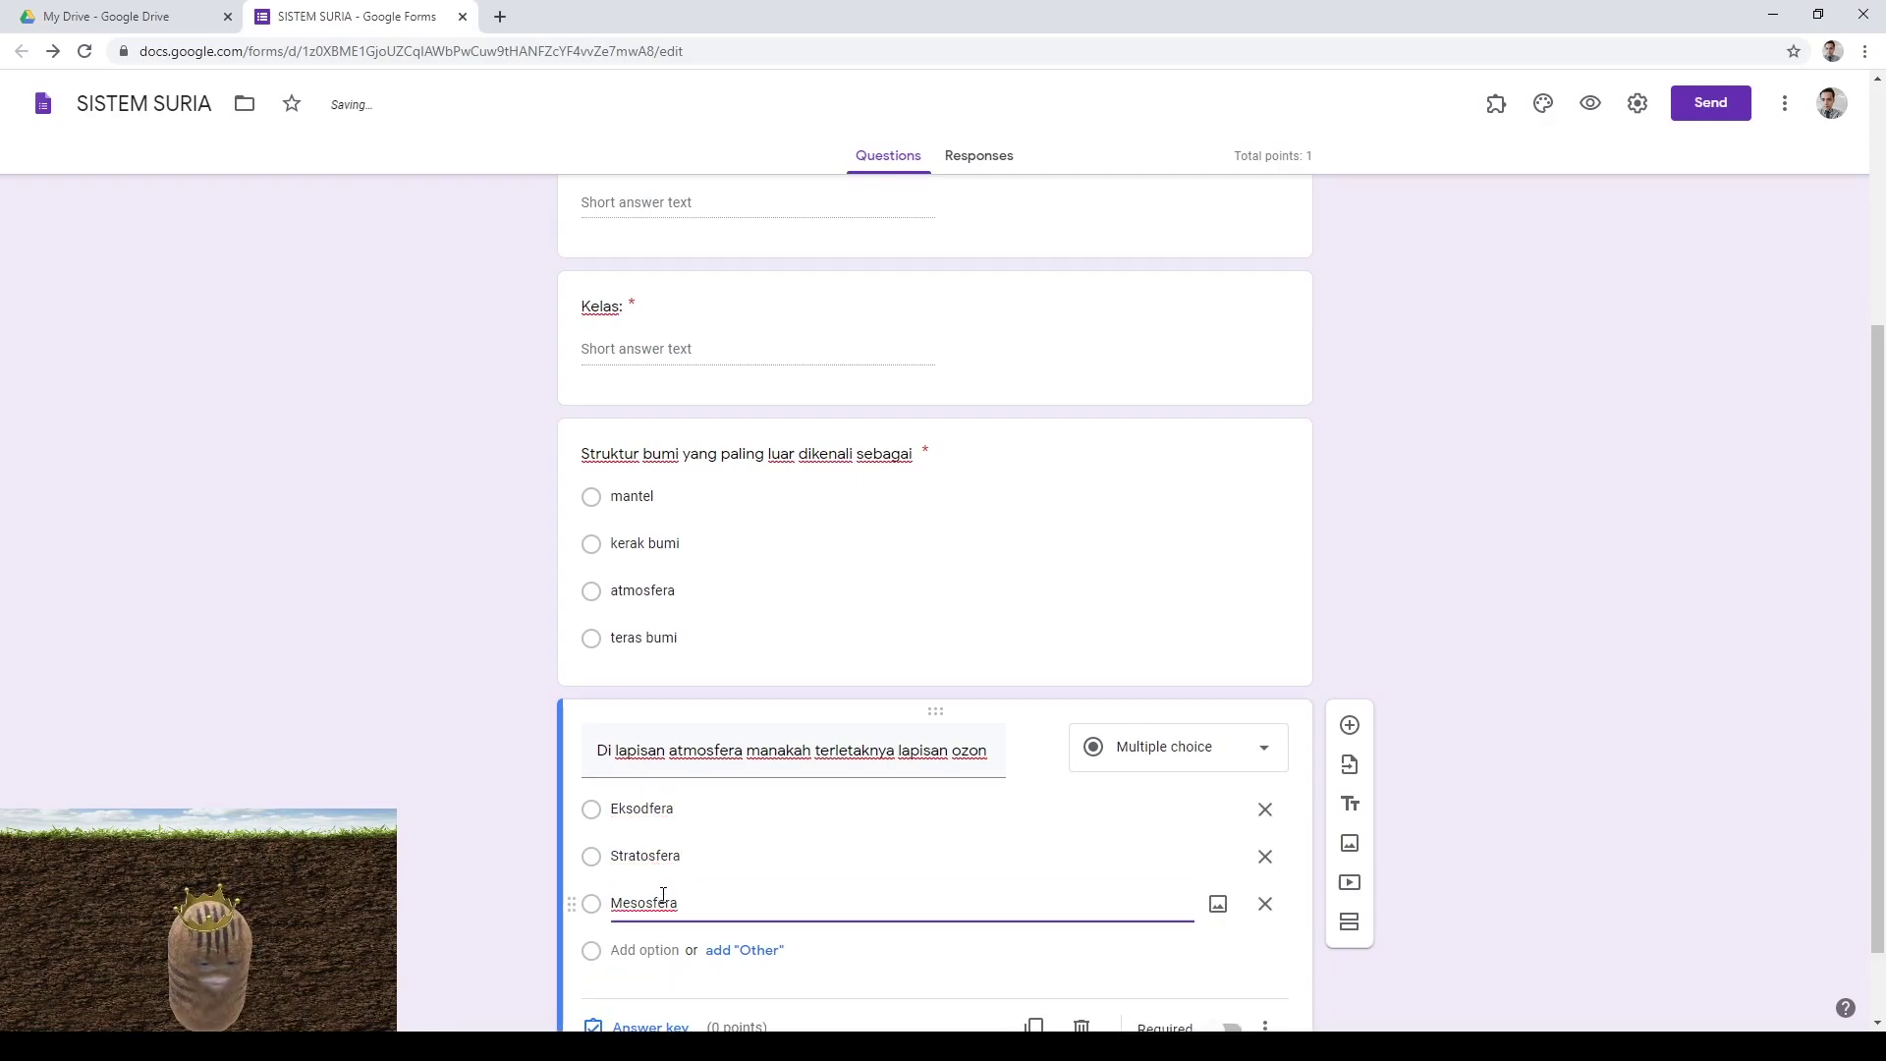
key(Return)
text(Termosfera)
scroll(648, 941, down, 2)
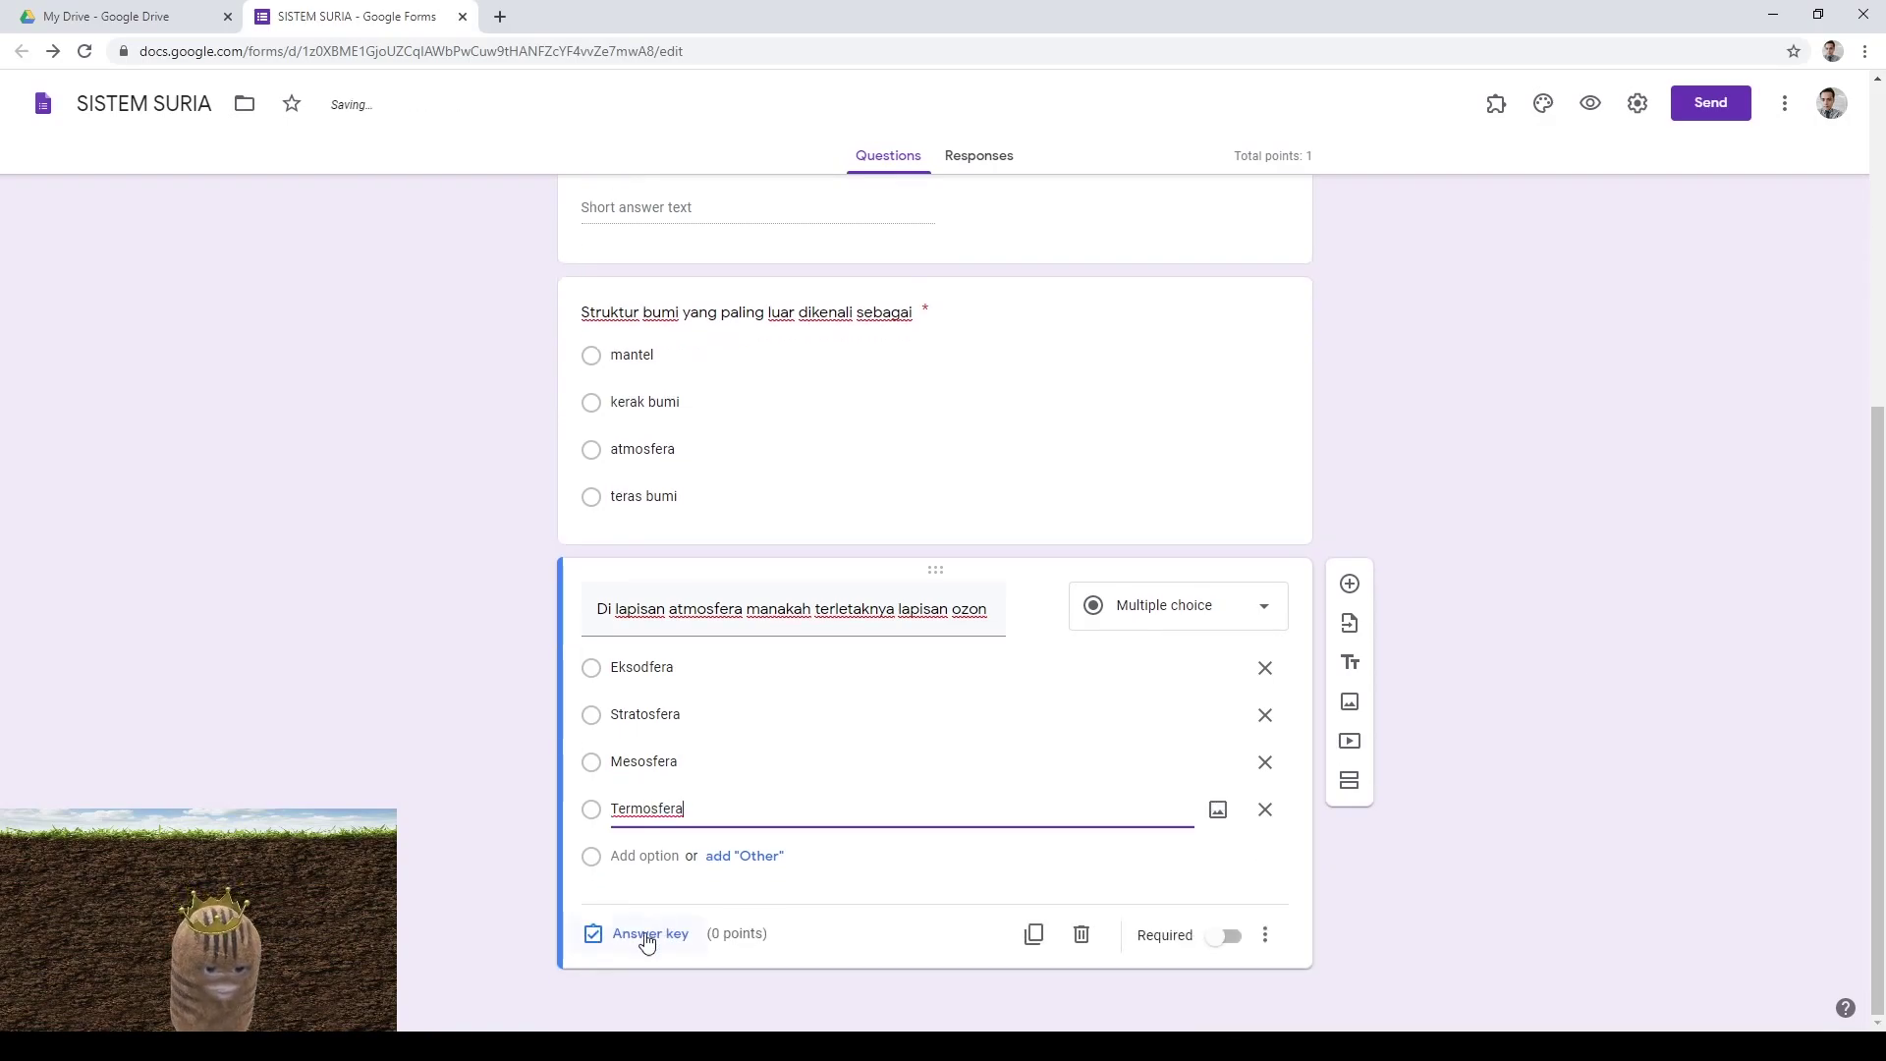
Set the lapisan ozon question's correct answer to Stratosfera for 5 points and make the question required
click(647, 941)
click(652, 753)
click(1246, 943)
Look over the whole quiz from title to last question and check which add-ons are installed
scroll(1444, 825, up, 5)
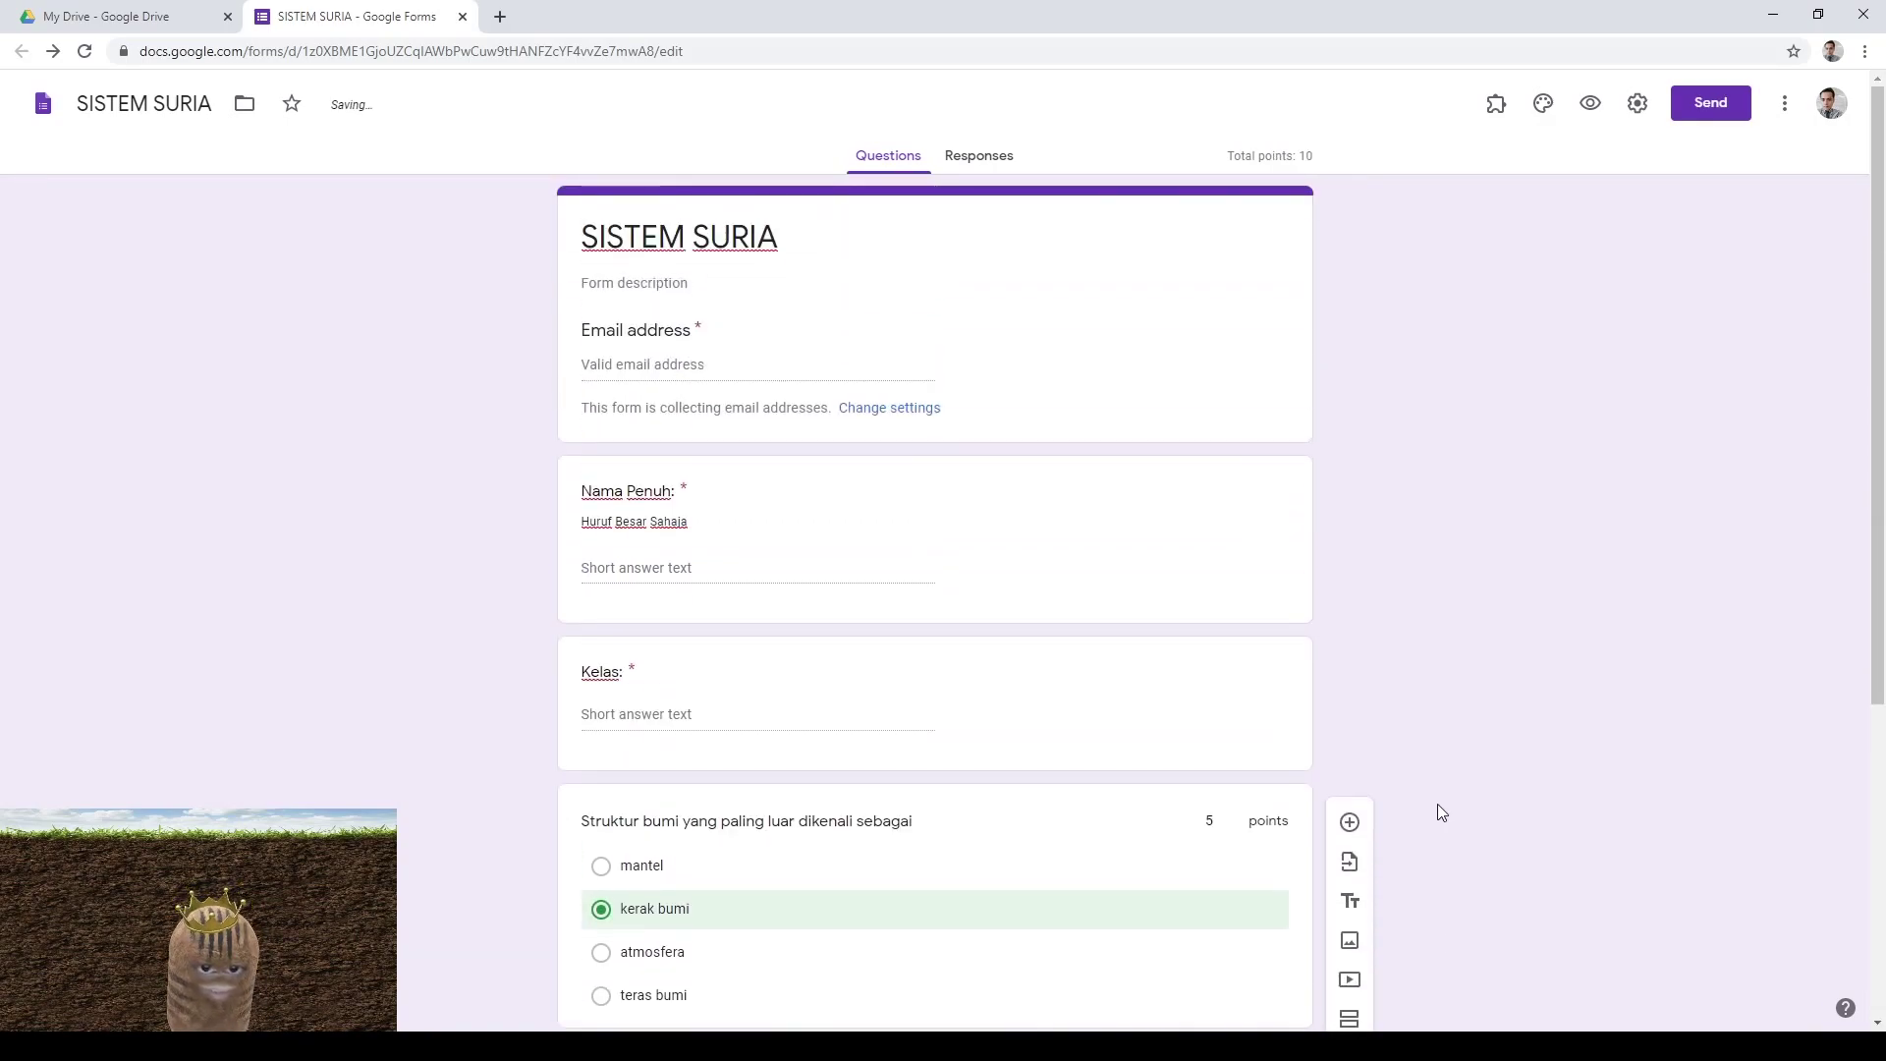
scroll(1435, 697, down, 5)
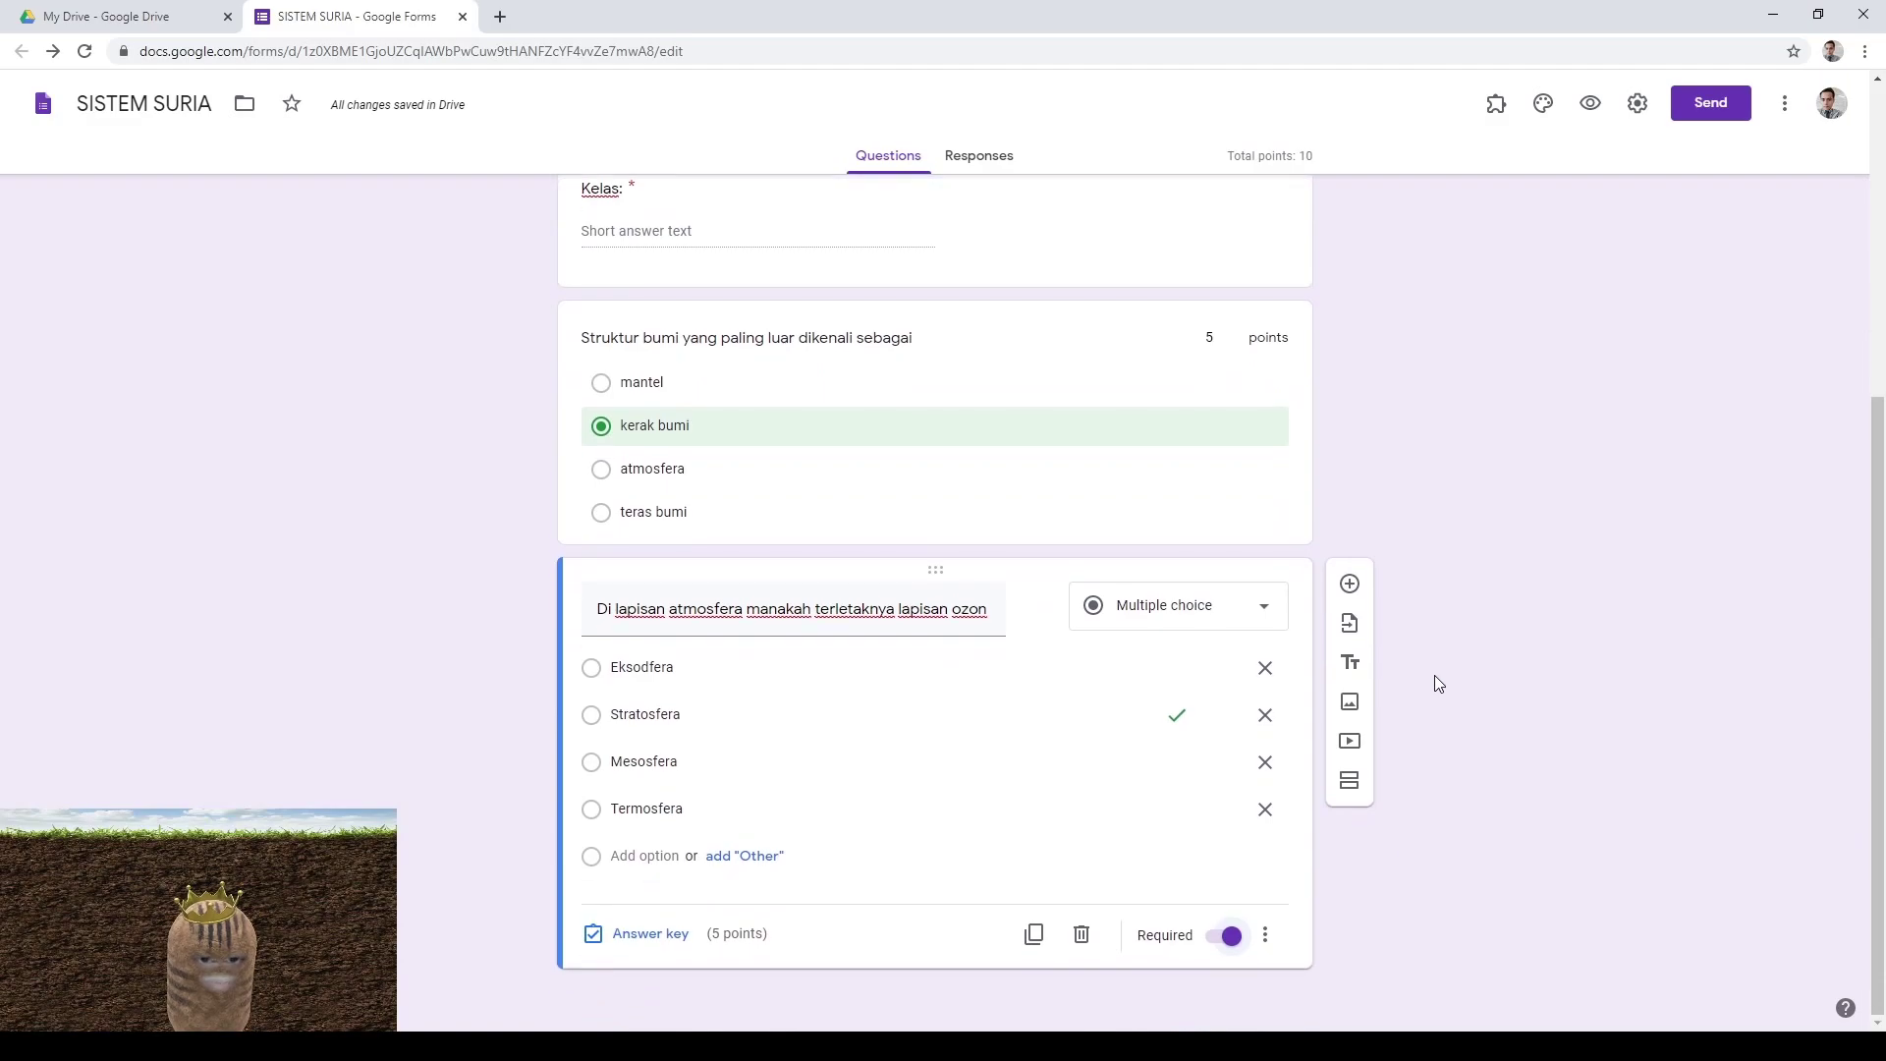
scroll(1437, 684, up, 5)
scroll(1442, 678, down, 5)
scroll(1442, 678, up, 5)
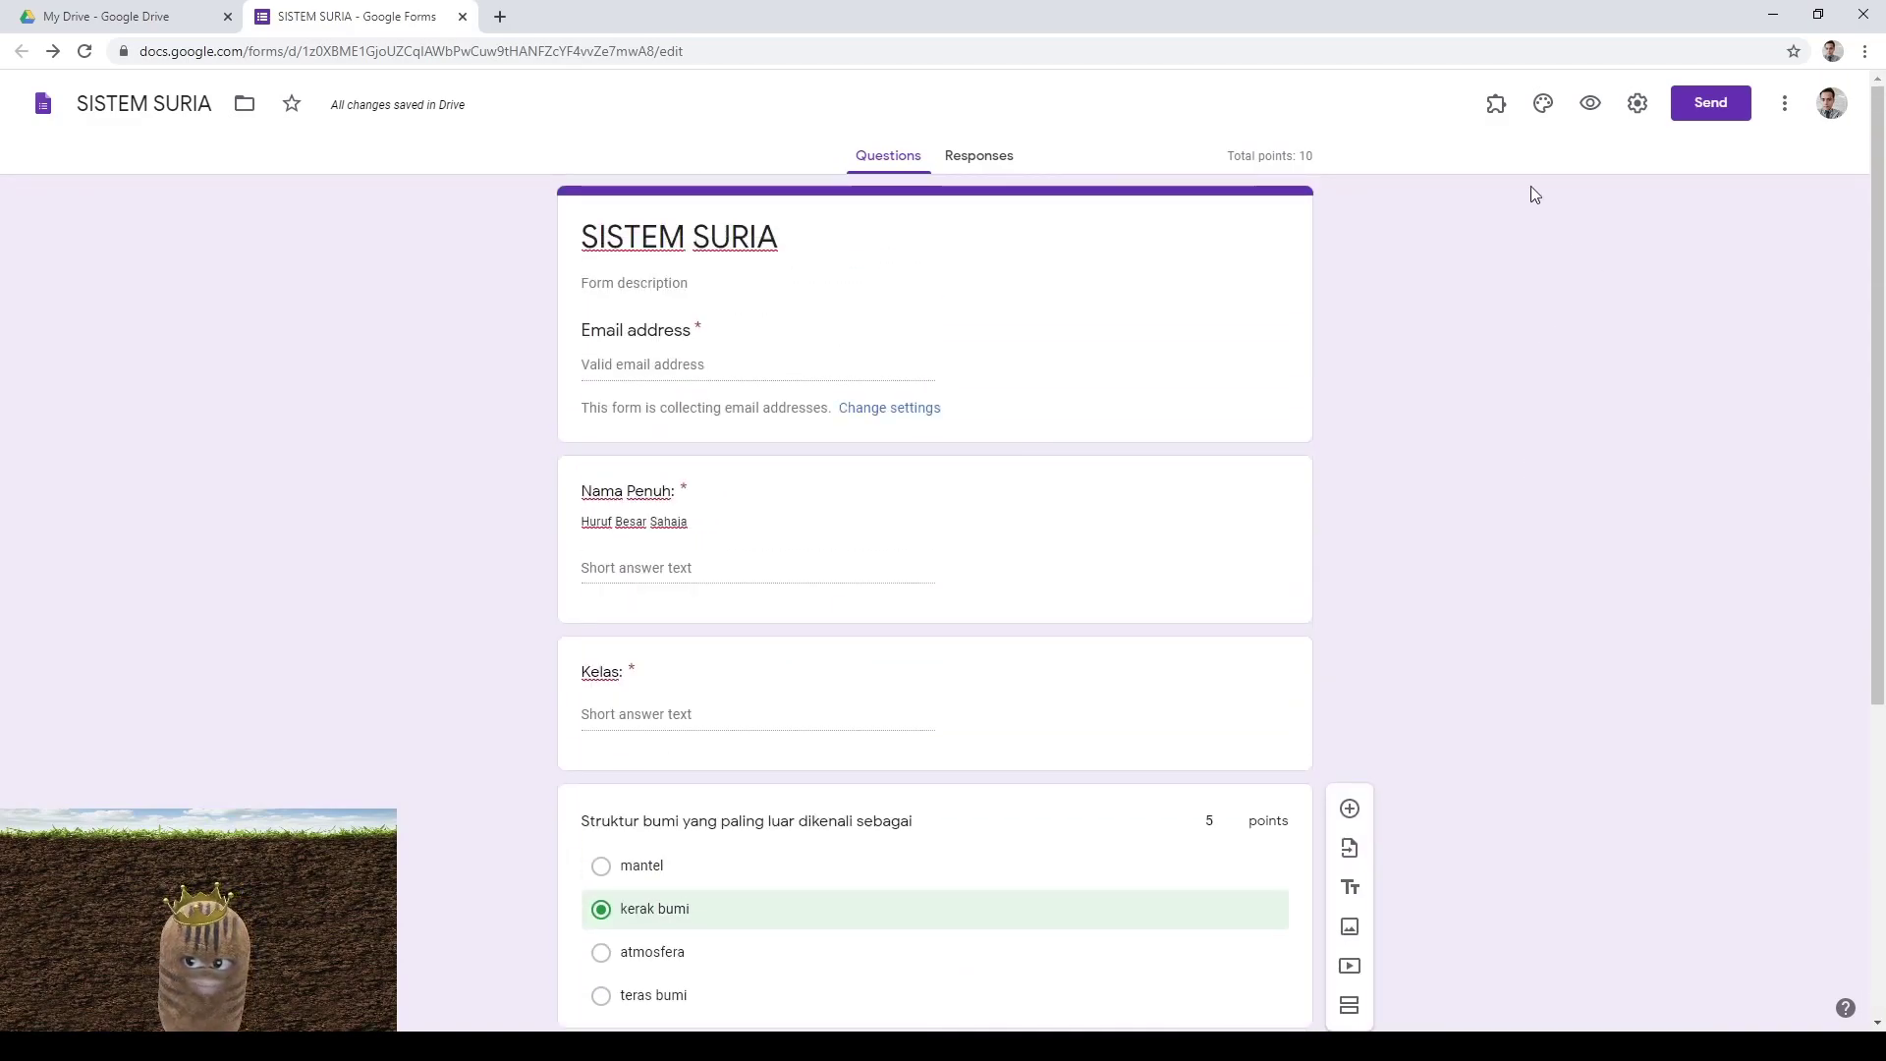
click(1494, 116)
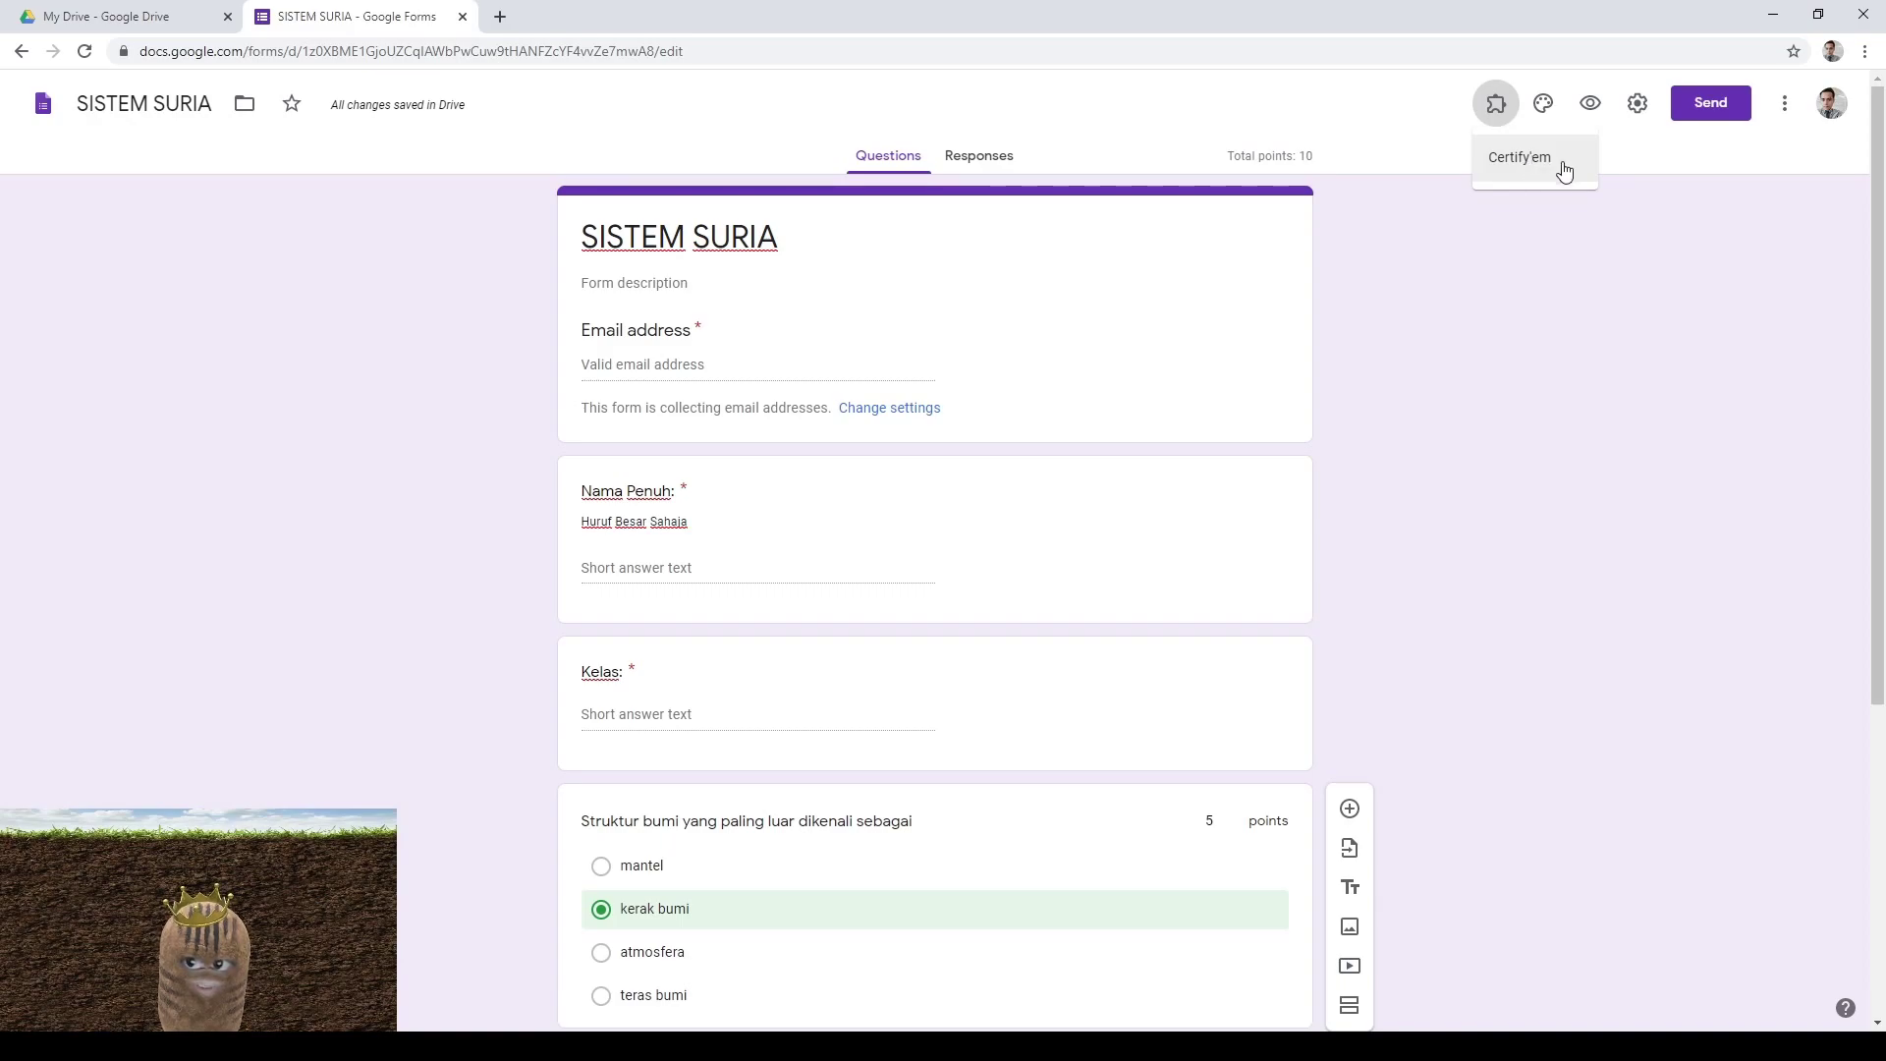
click(1704, 193)
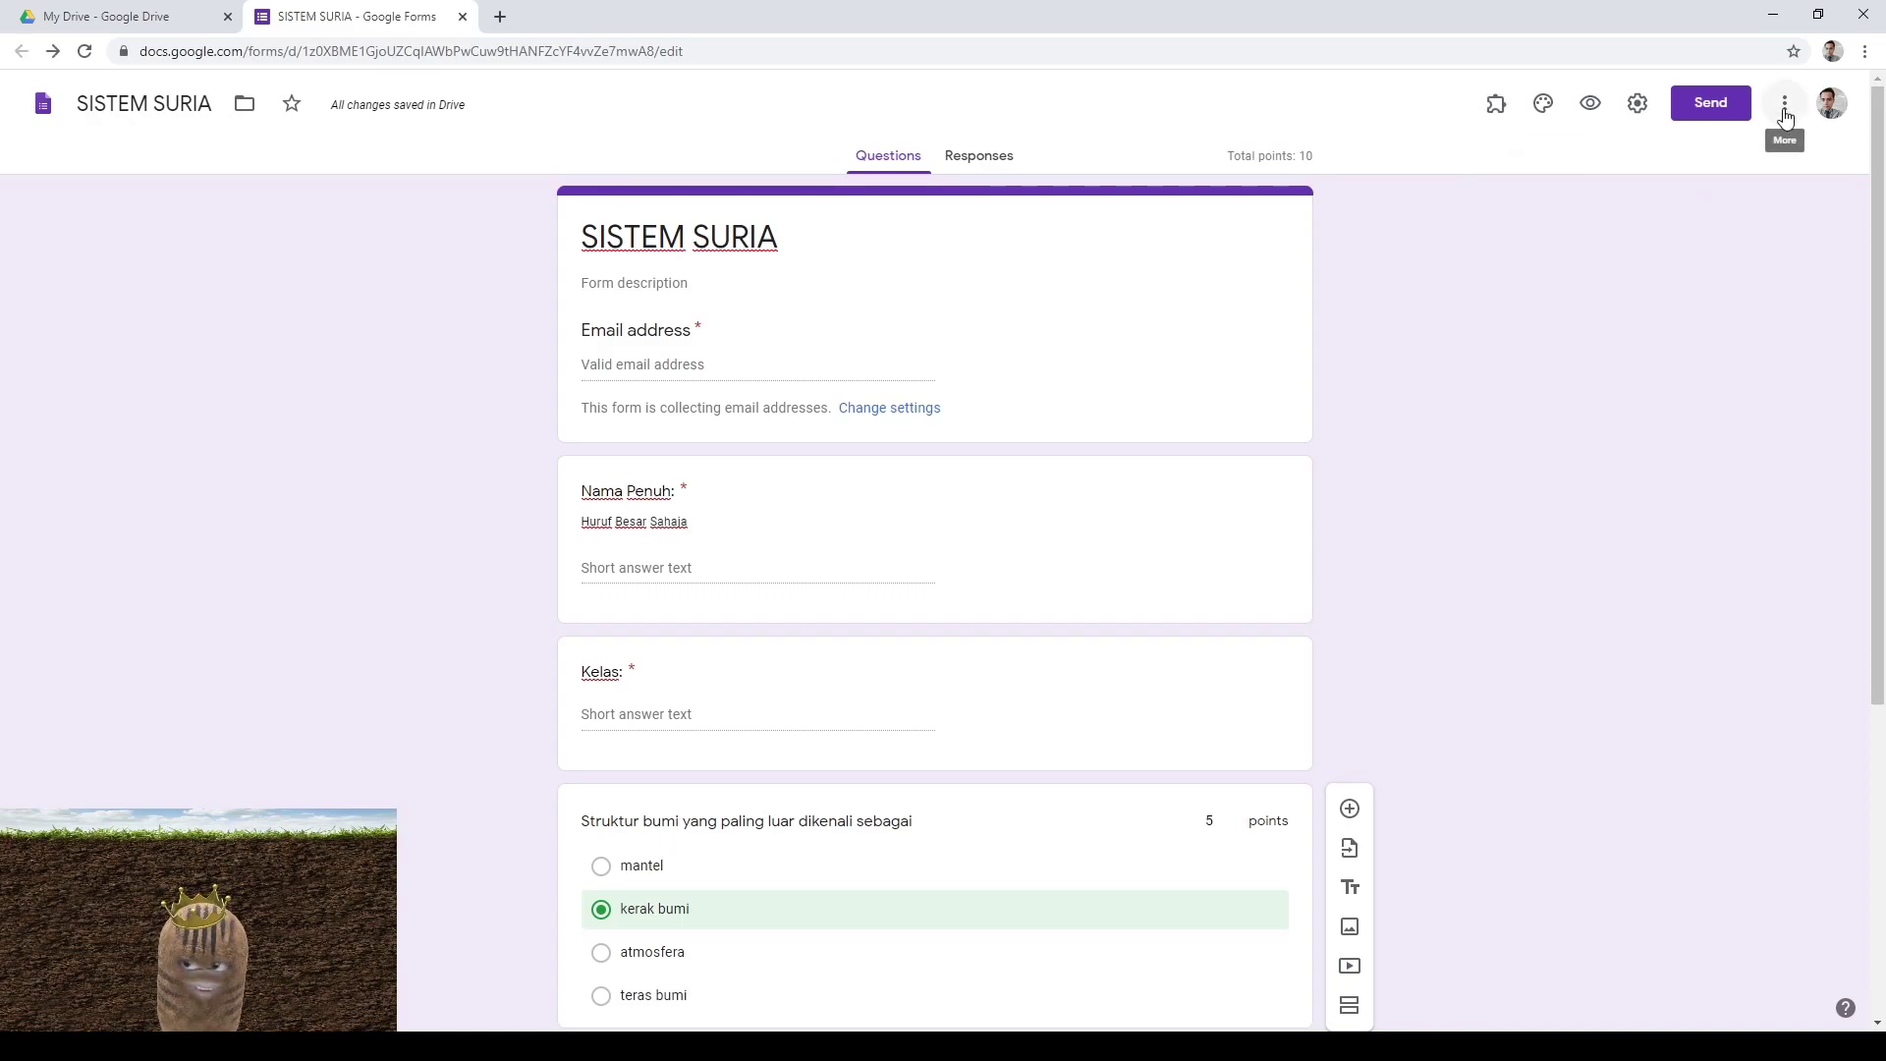
Open the add-ons marketplace for the form and search it for "certi"
click(1784, 105)
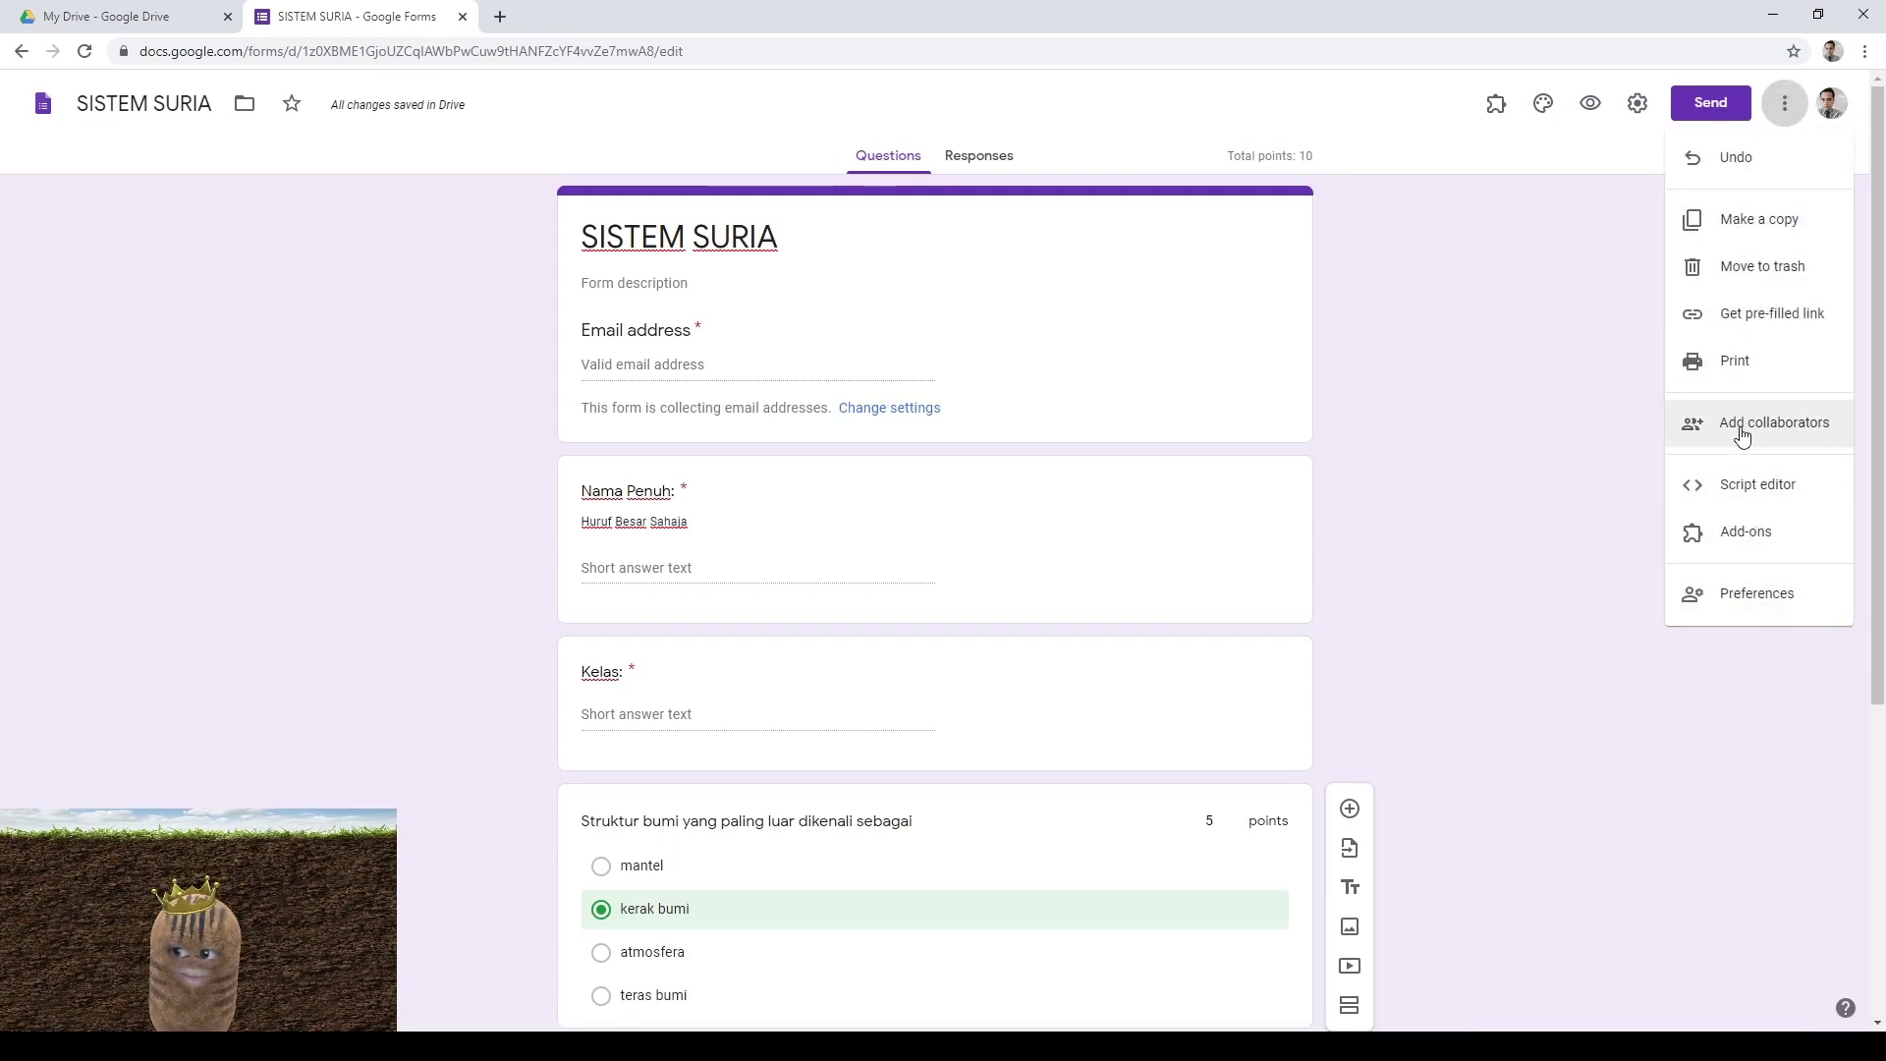
click(1746, 530)
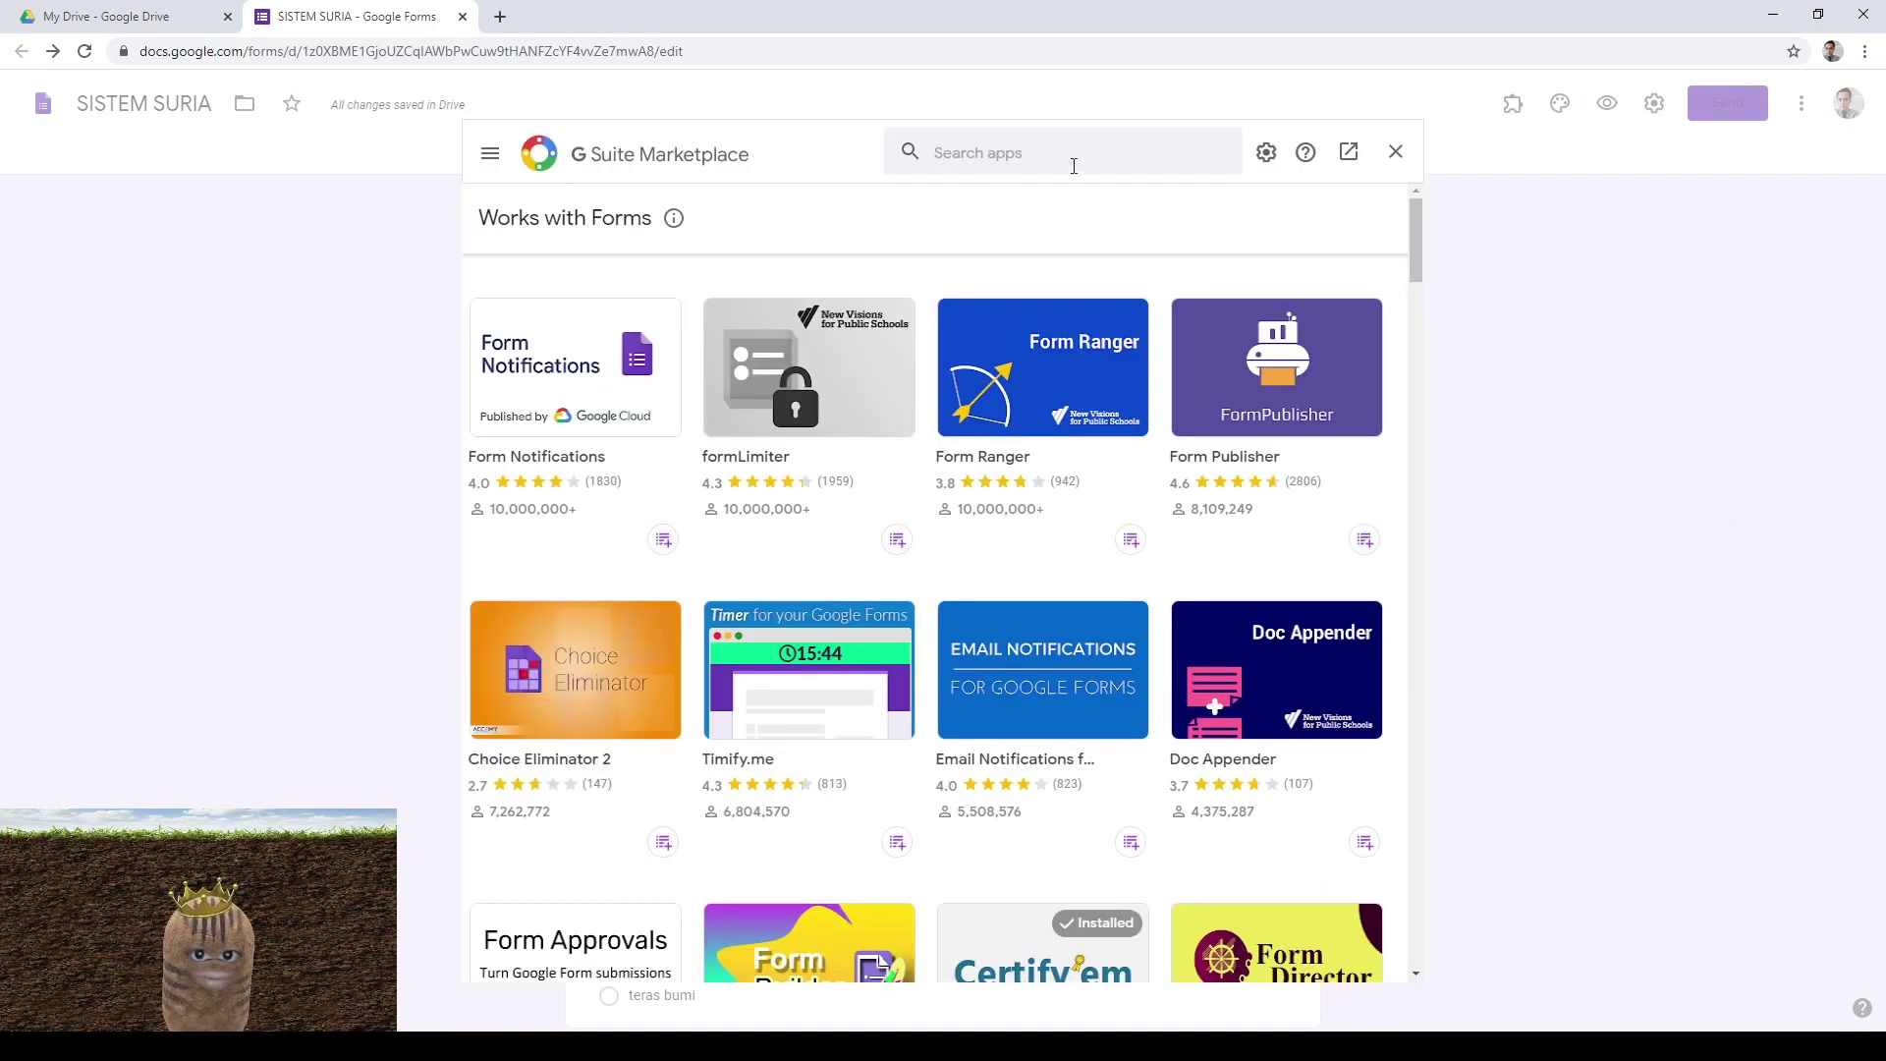
click(1023, 153)
text(certi)
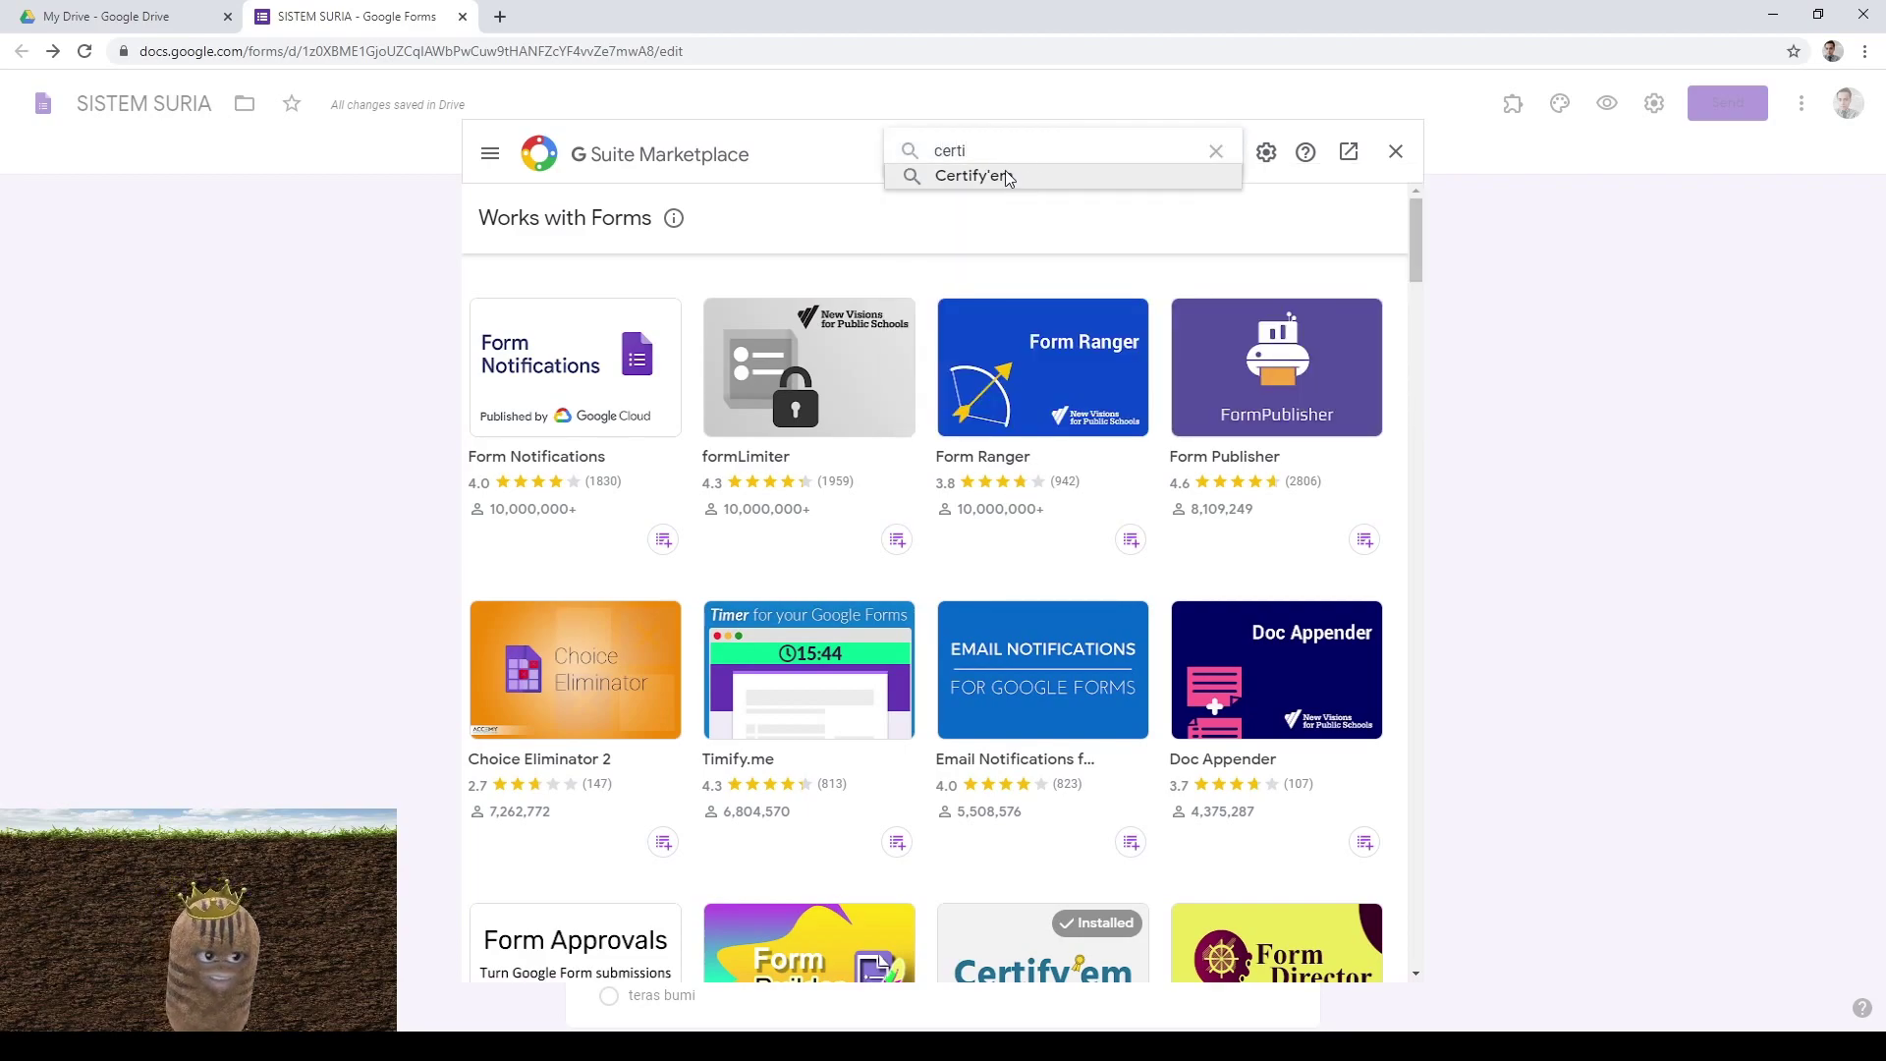
click(267, 172)
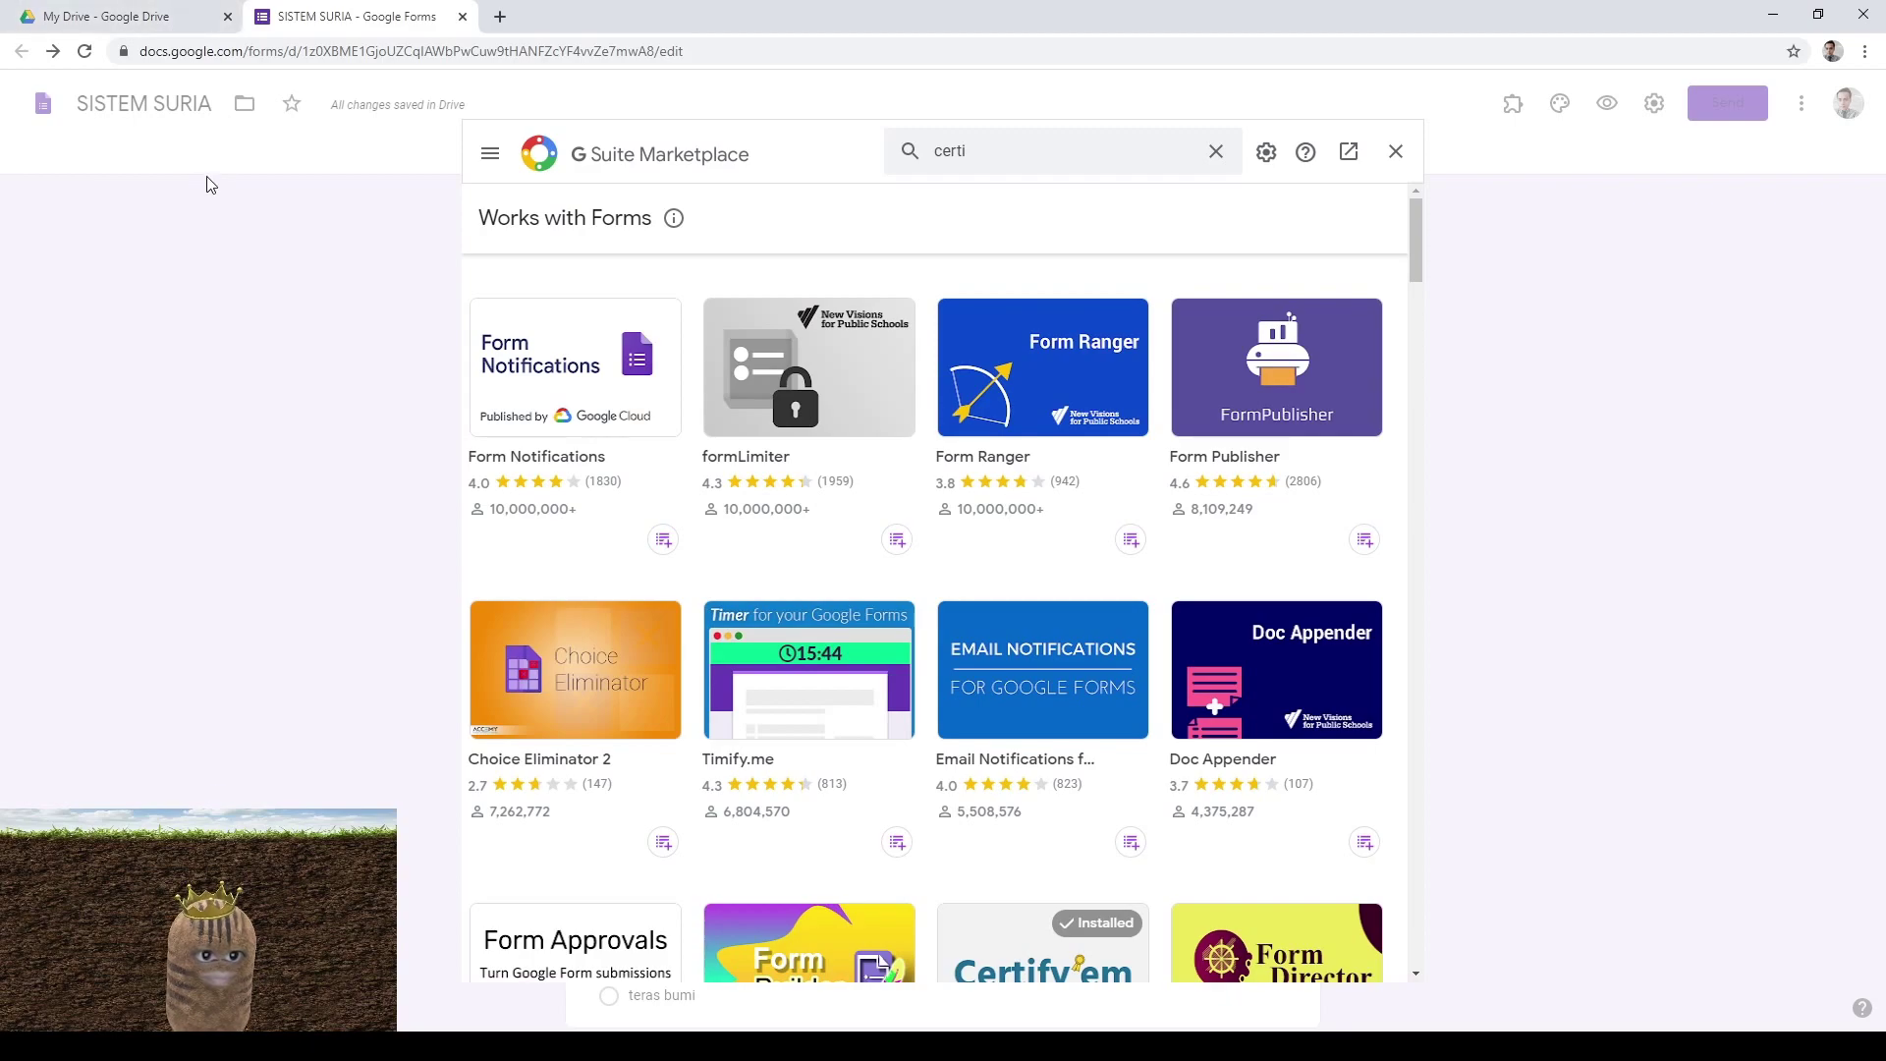
Reopen the SISTEM SURIA form from the recent files in Google Drive and close the duplicate form tab
click(114, 19)
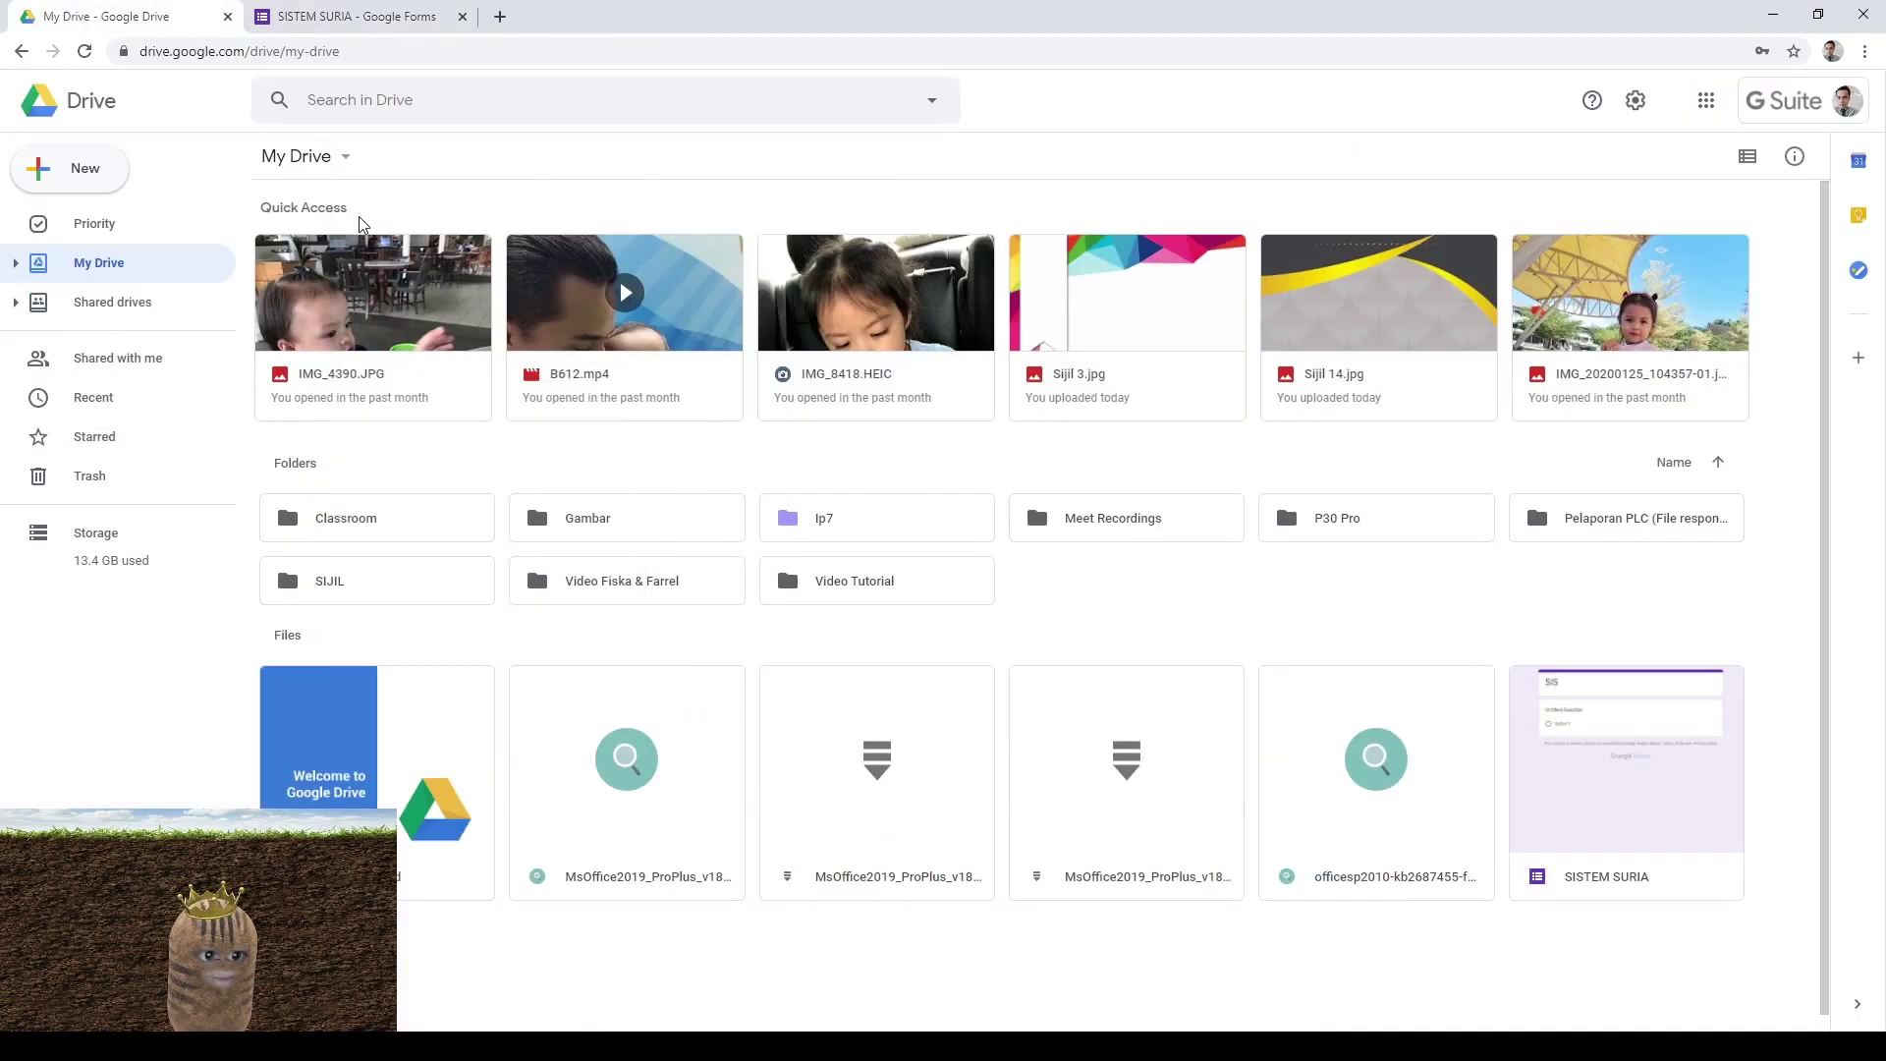
click(332, 11)
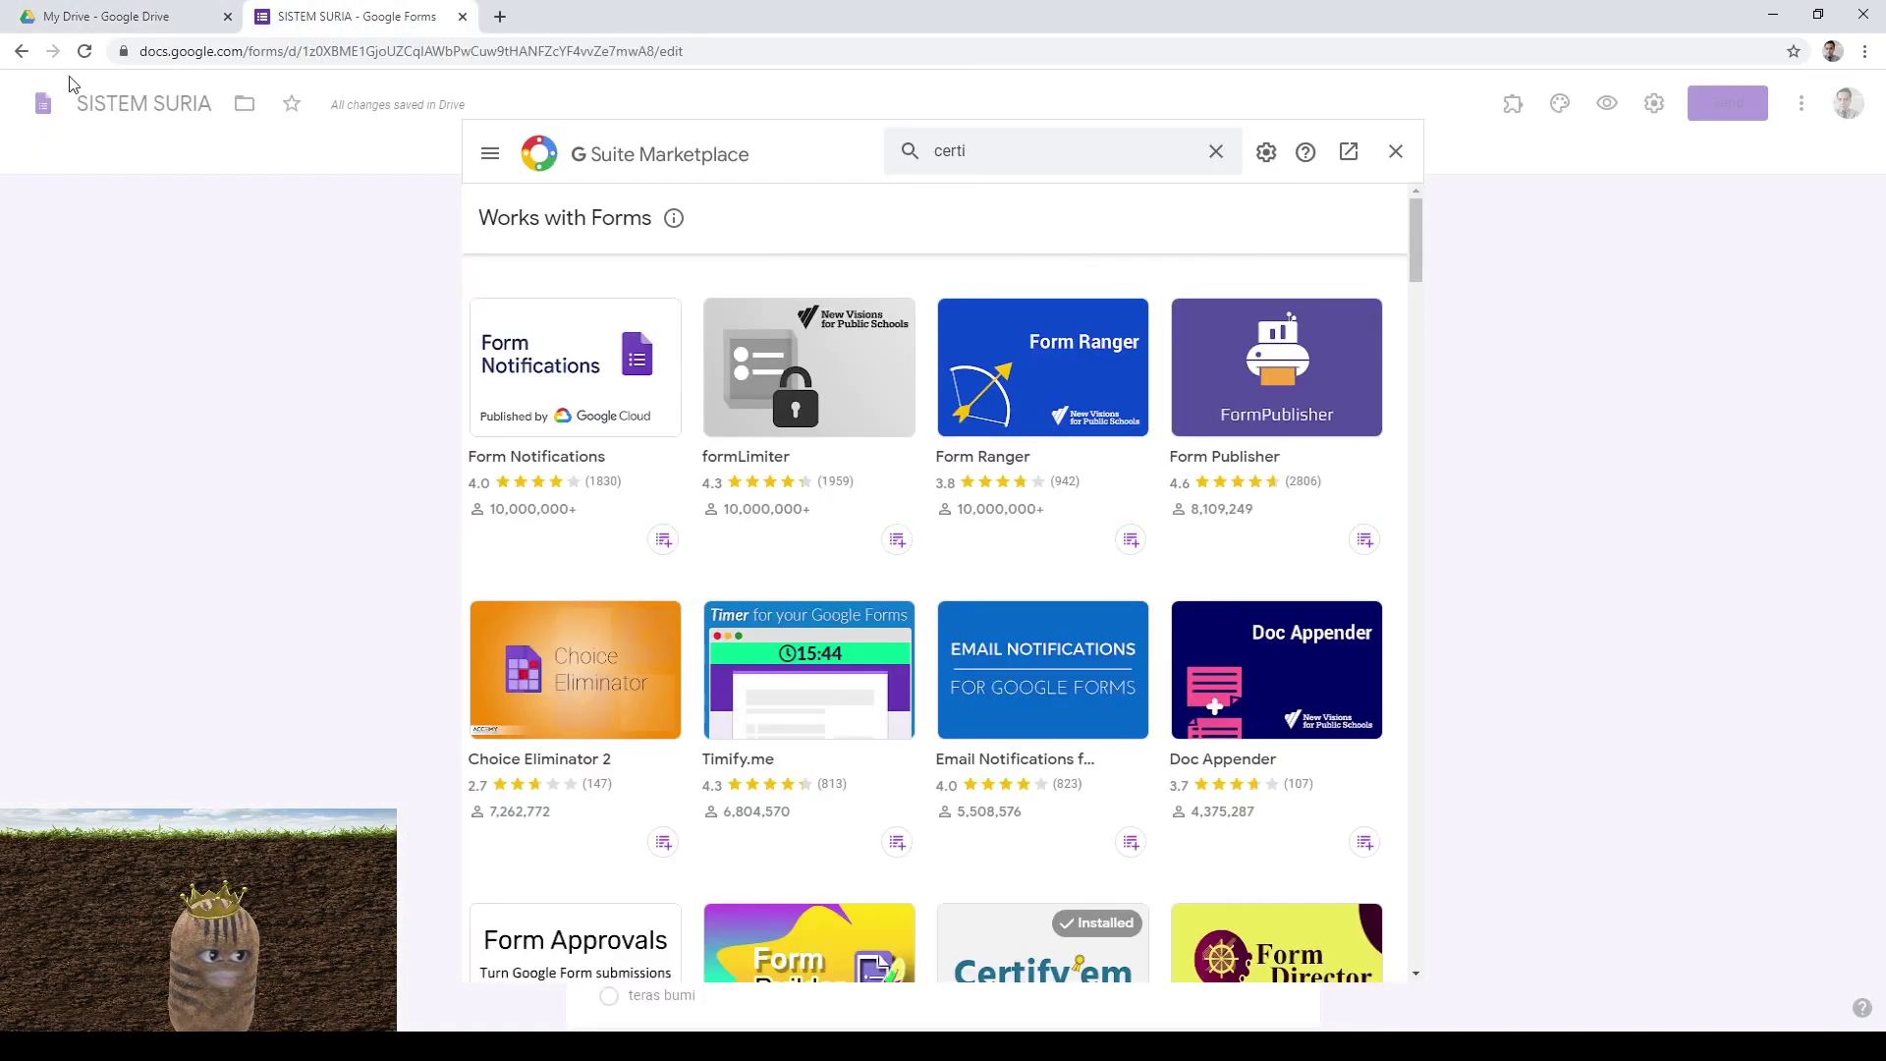
click(103, 17)
click(140, 396)
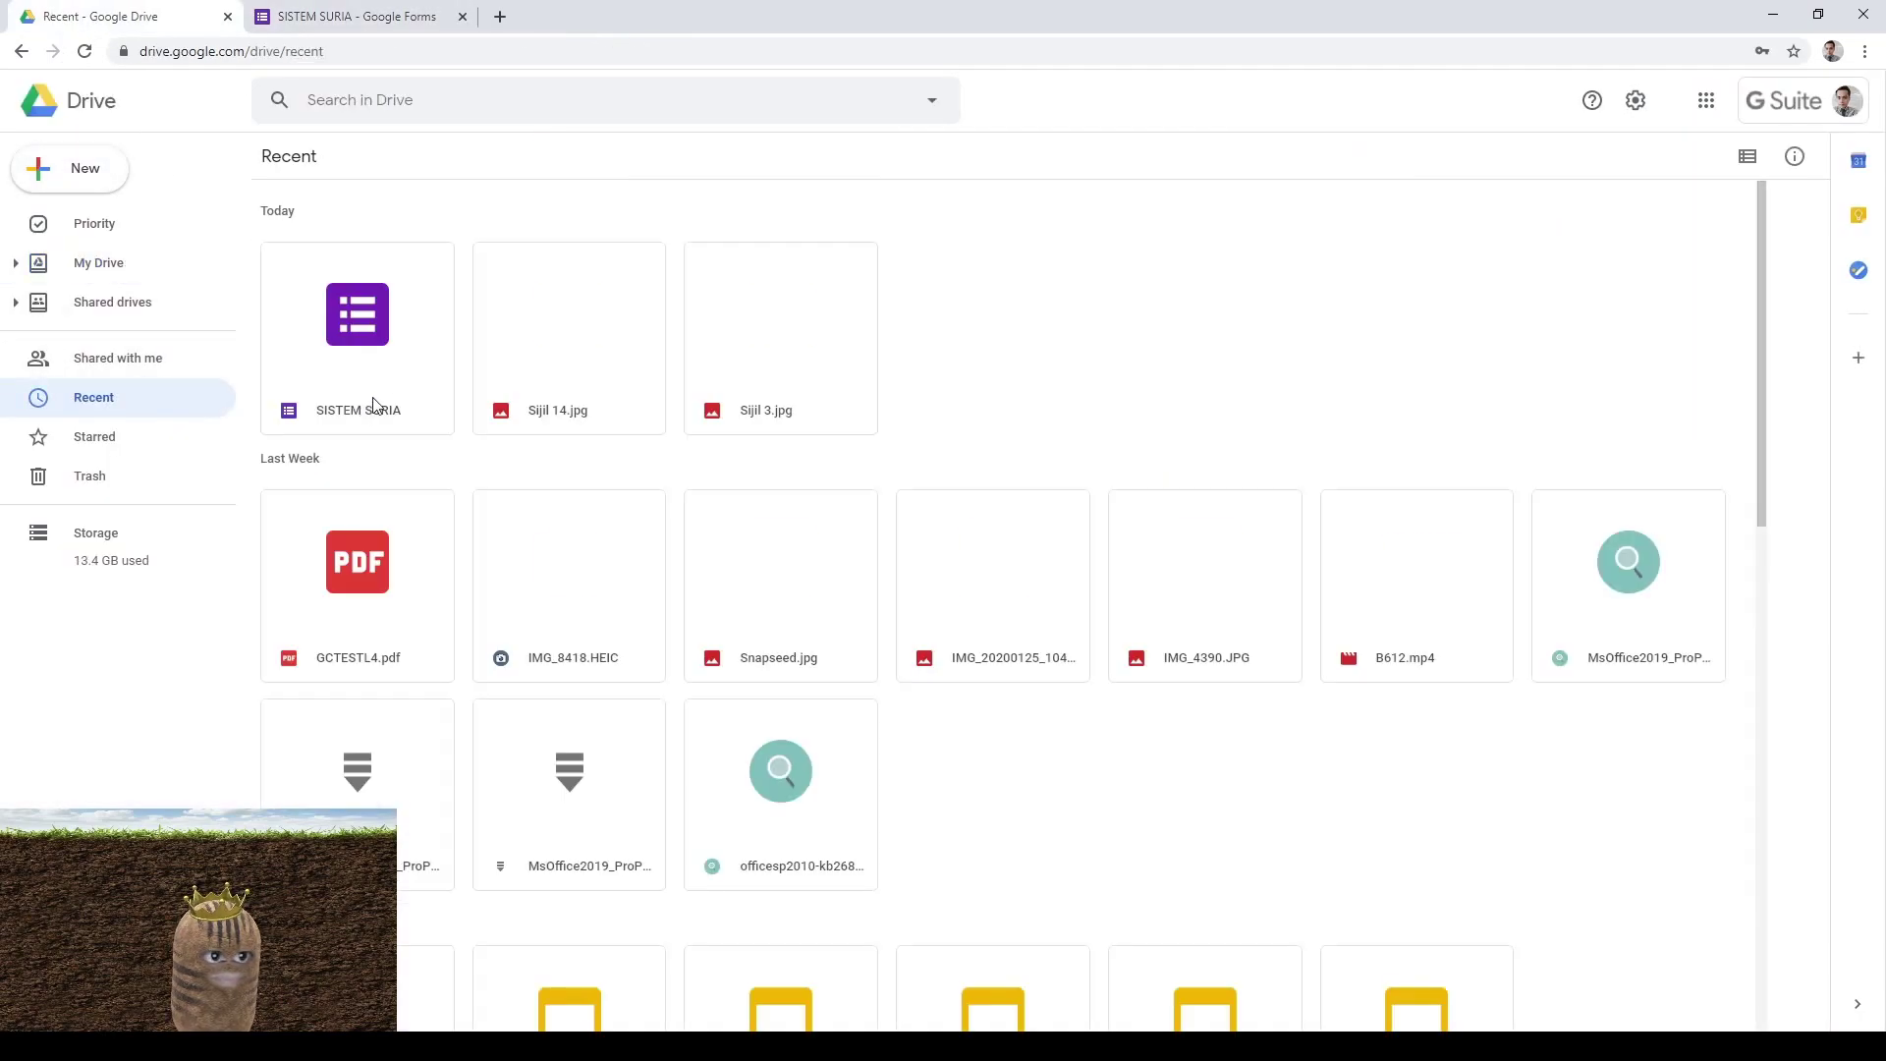
double_click(402, 346)
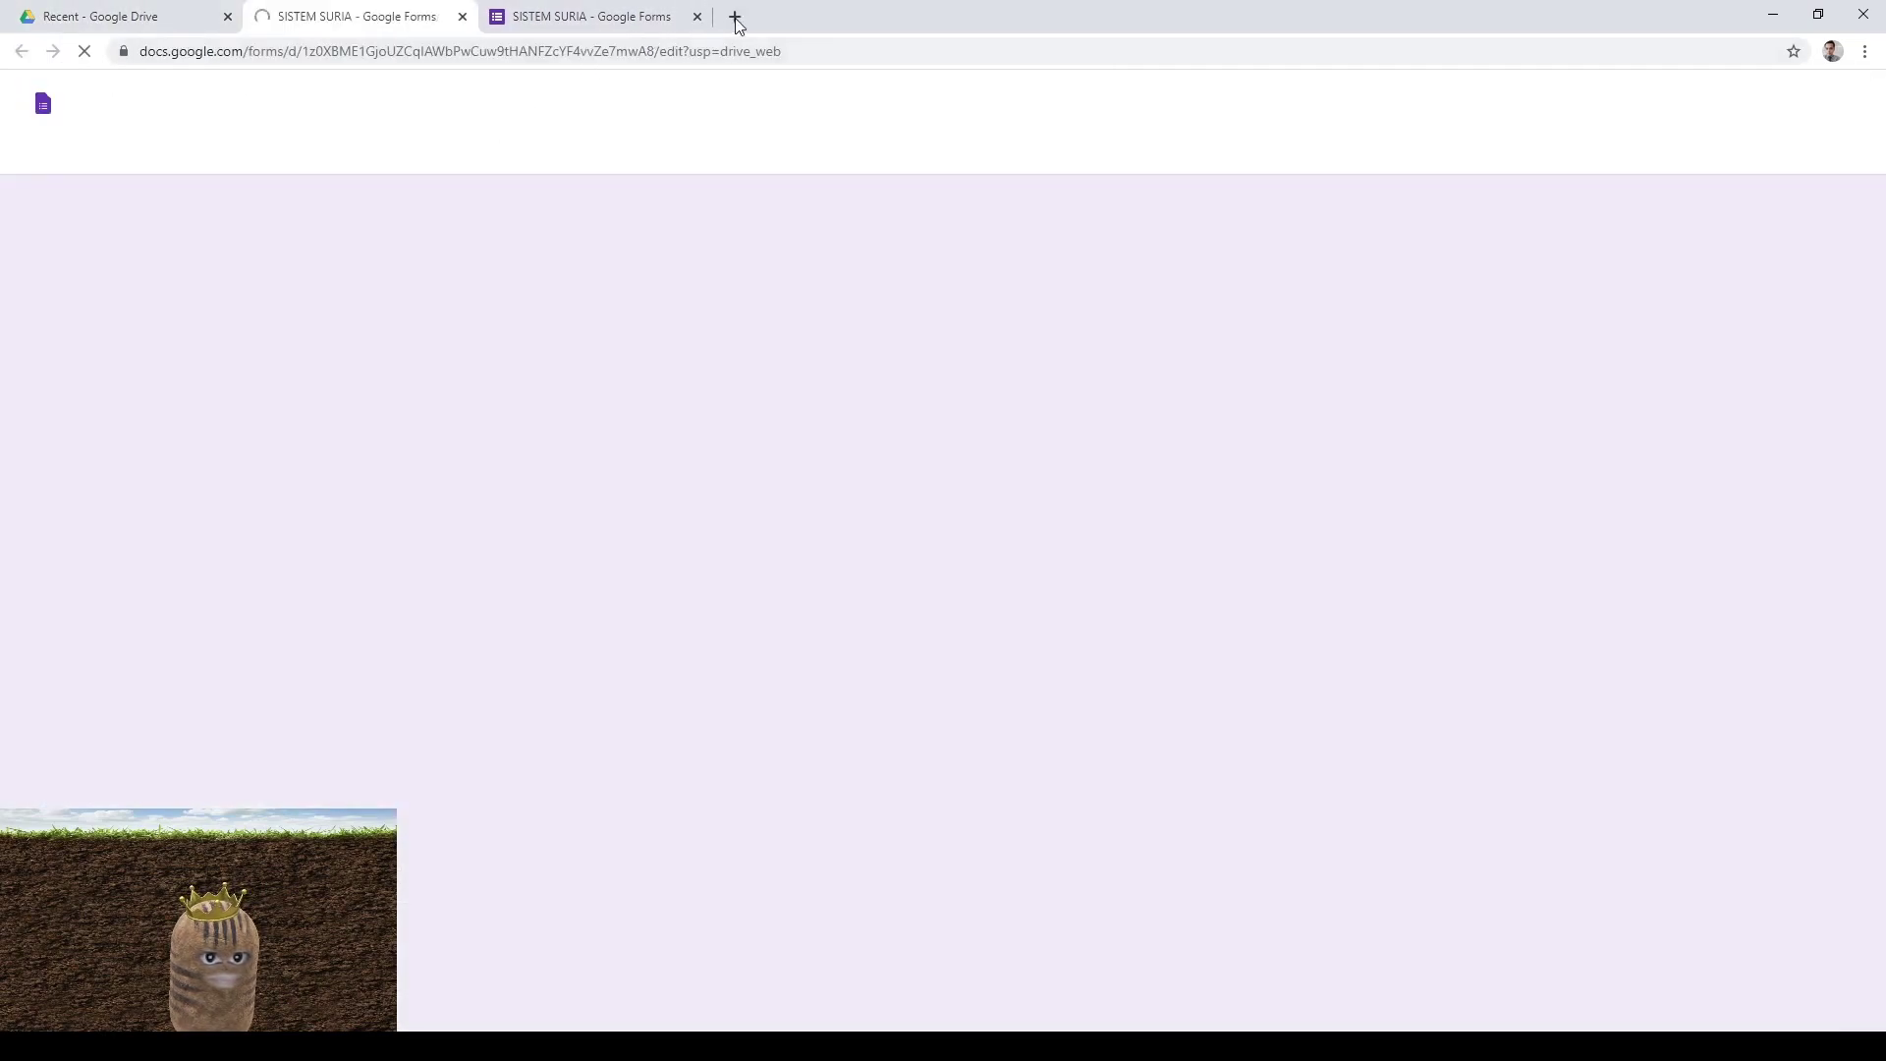
key(ctrl+w)
scroll(935, 471, down, 3)
scroll(1078, 490, up, 3)
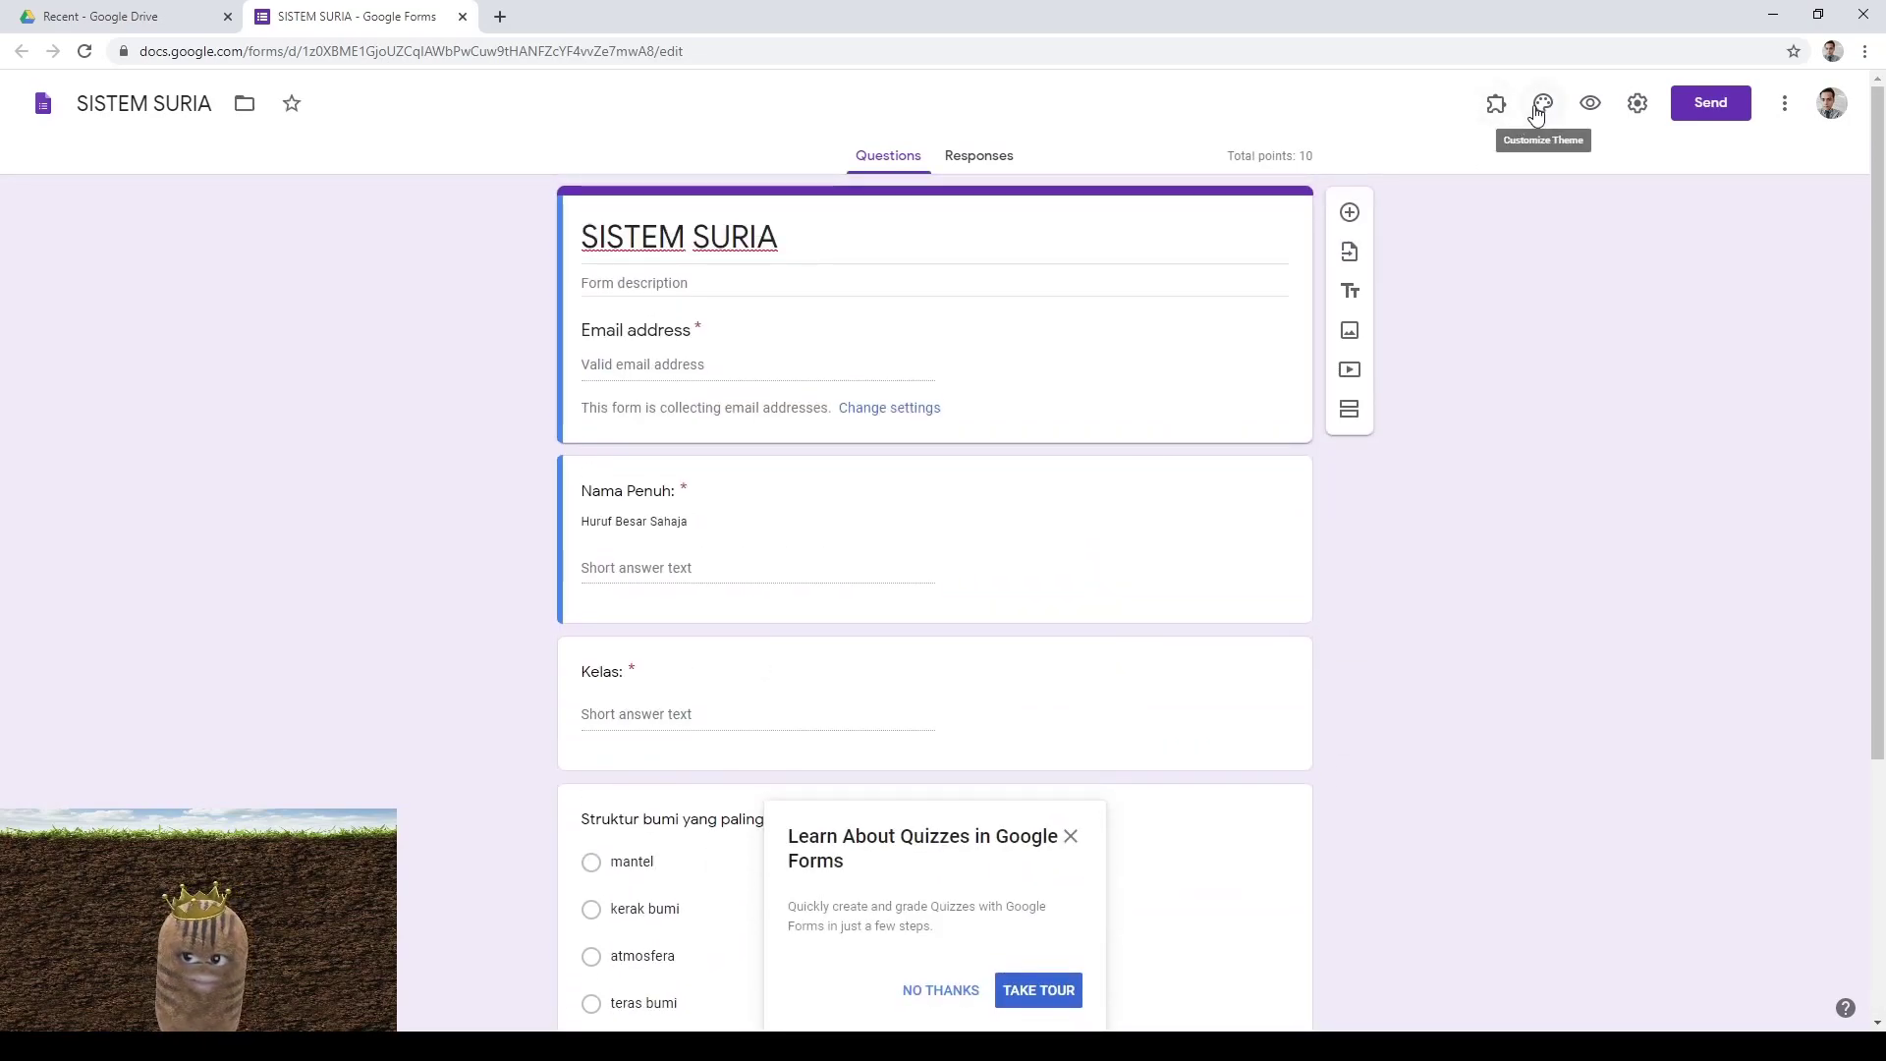
Enable the Certify'em add-on in this quiz and start its setup
click(1495, 108)
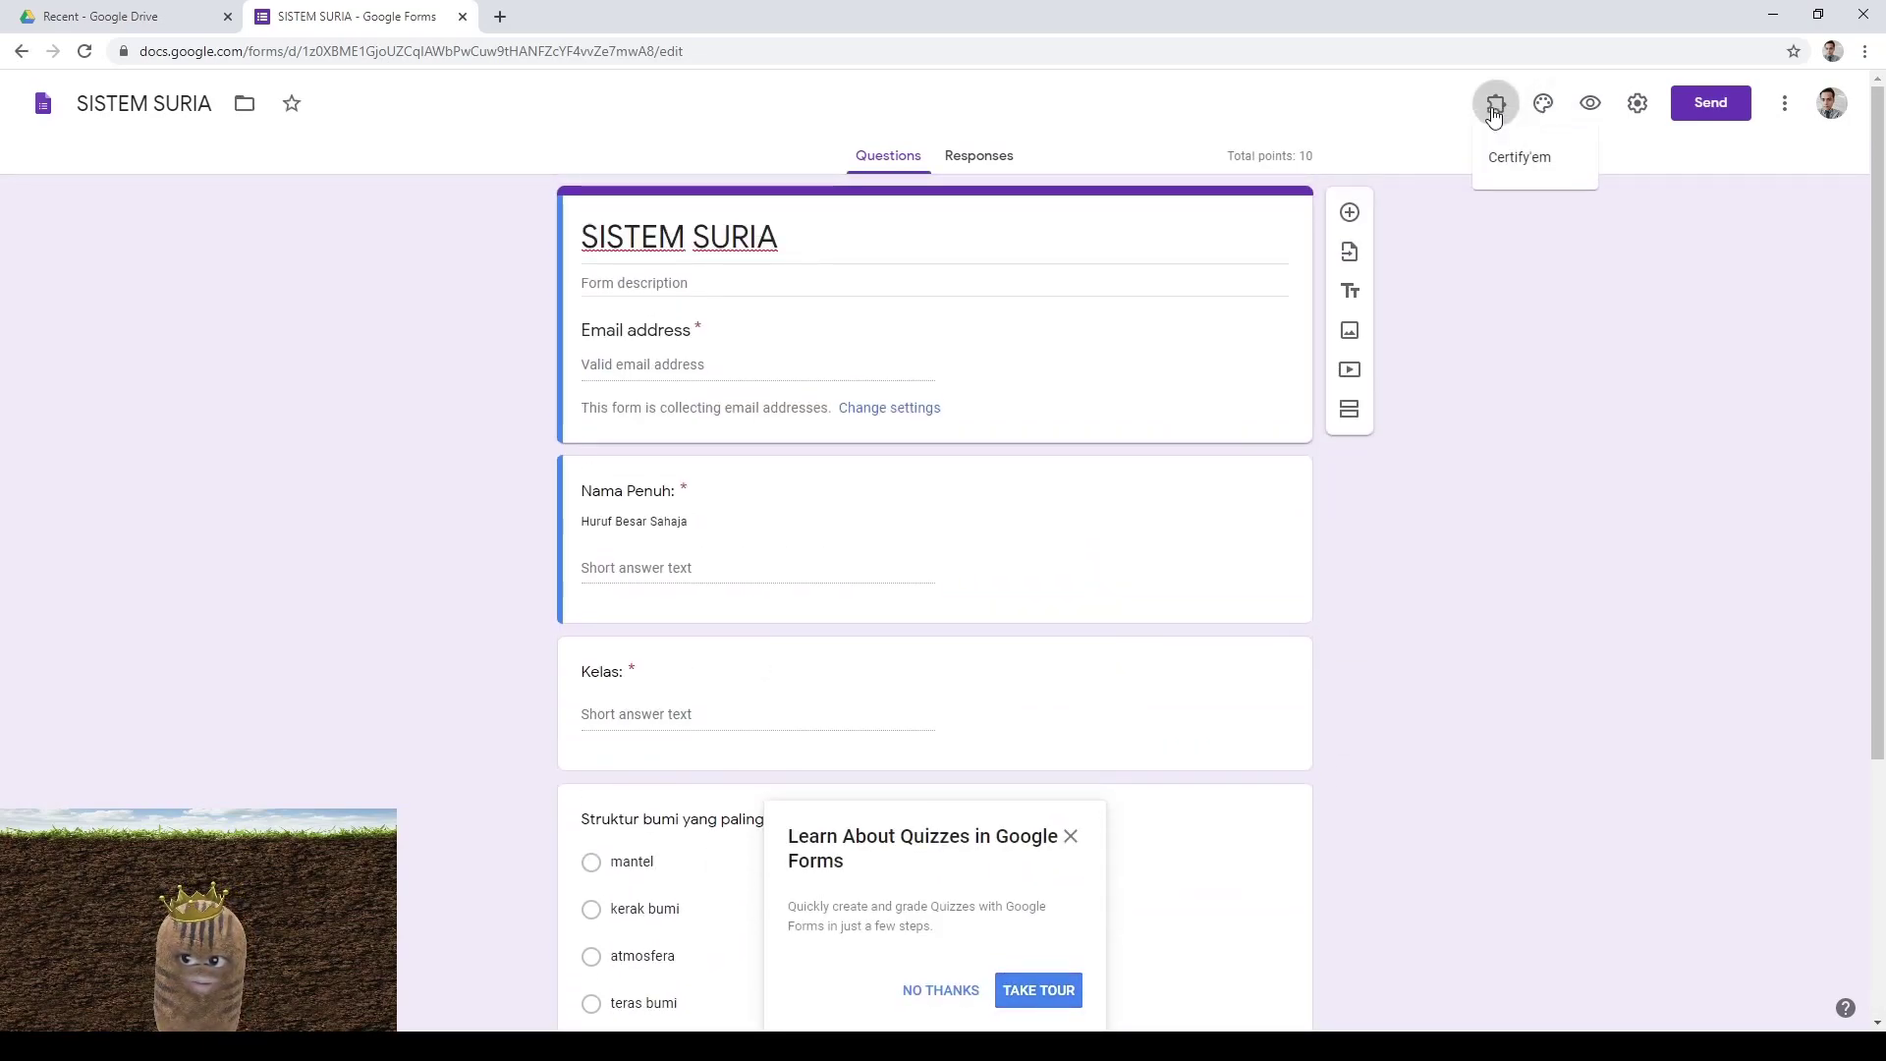
click(1509, 171)
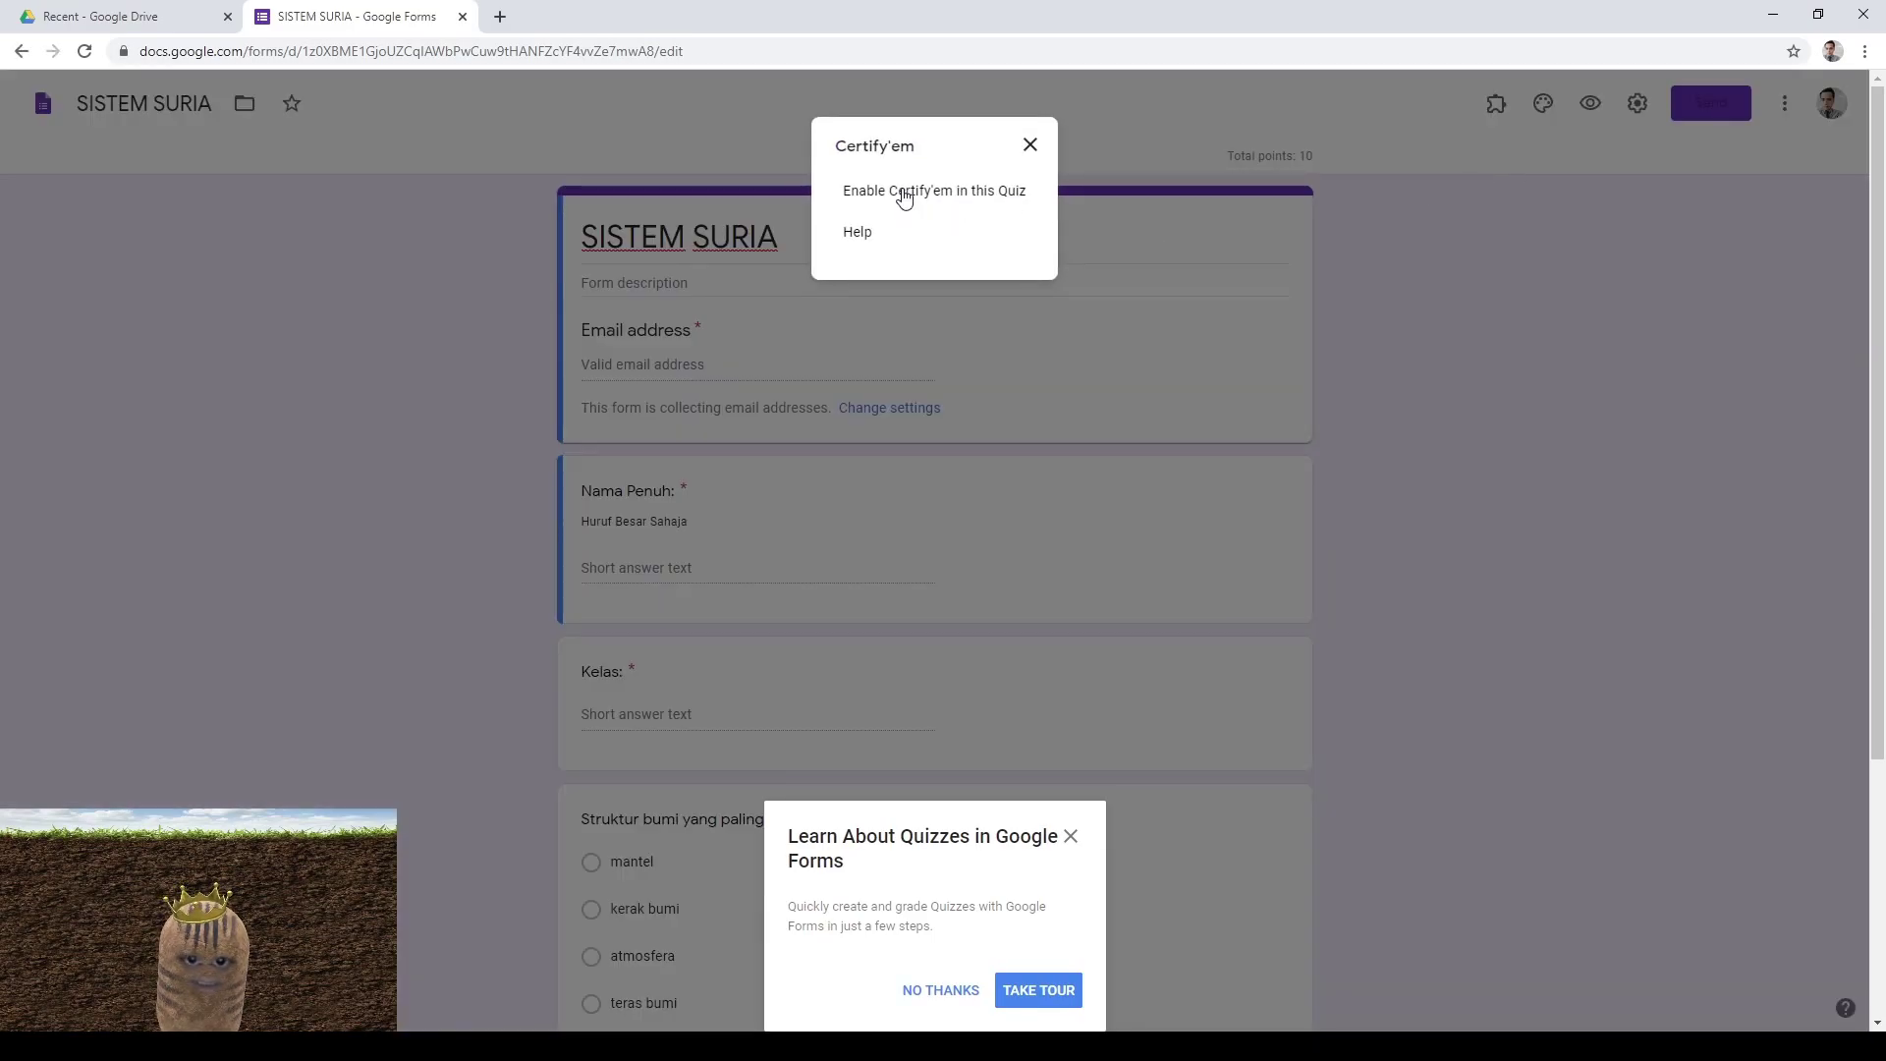
click(957, 197)
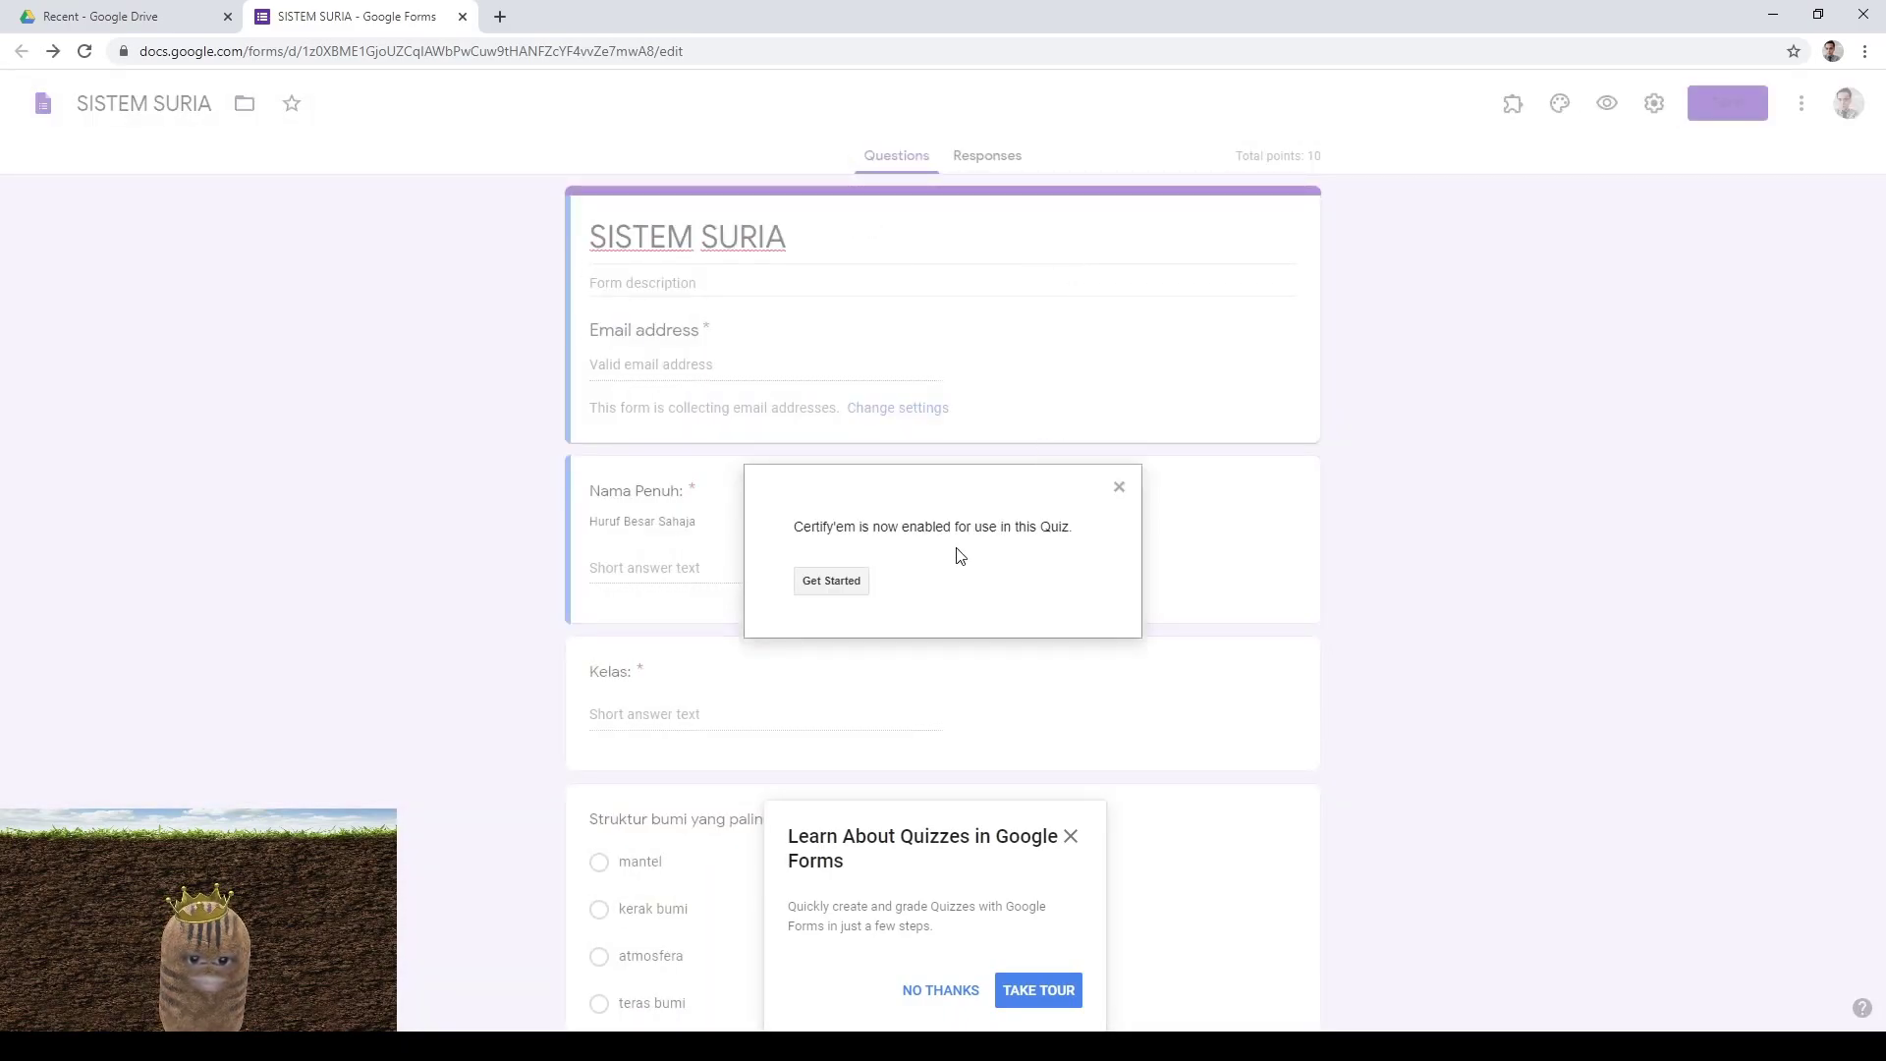
click(839, 583)
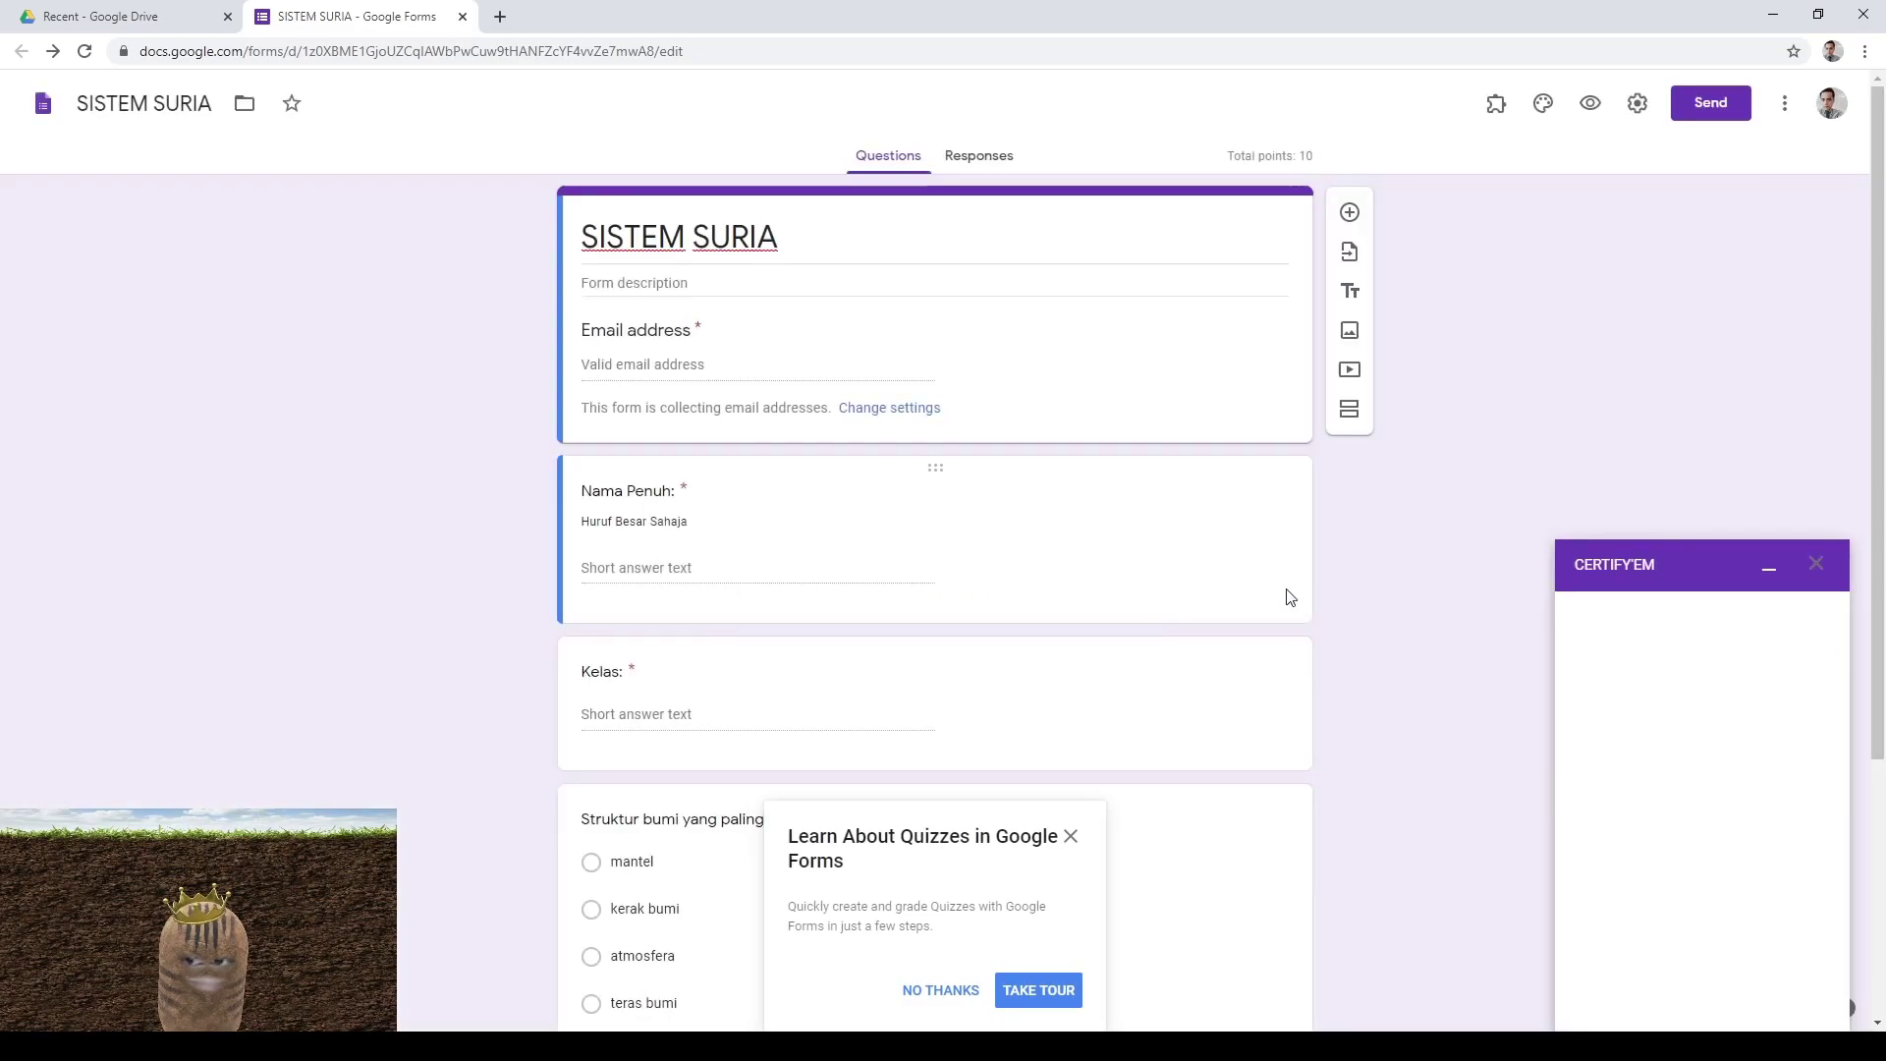
Decline the quizzes tour and accept the Certify'em Terms of Service
scroll(1279, 581, down, 2)
scroll(1279, 581, down, 1)
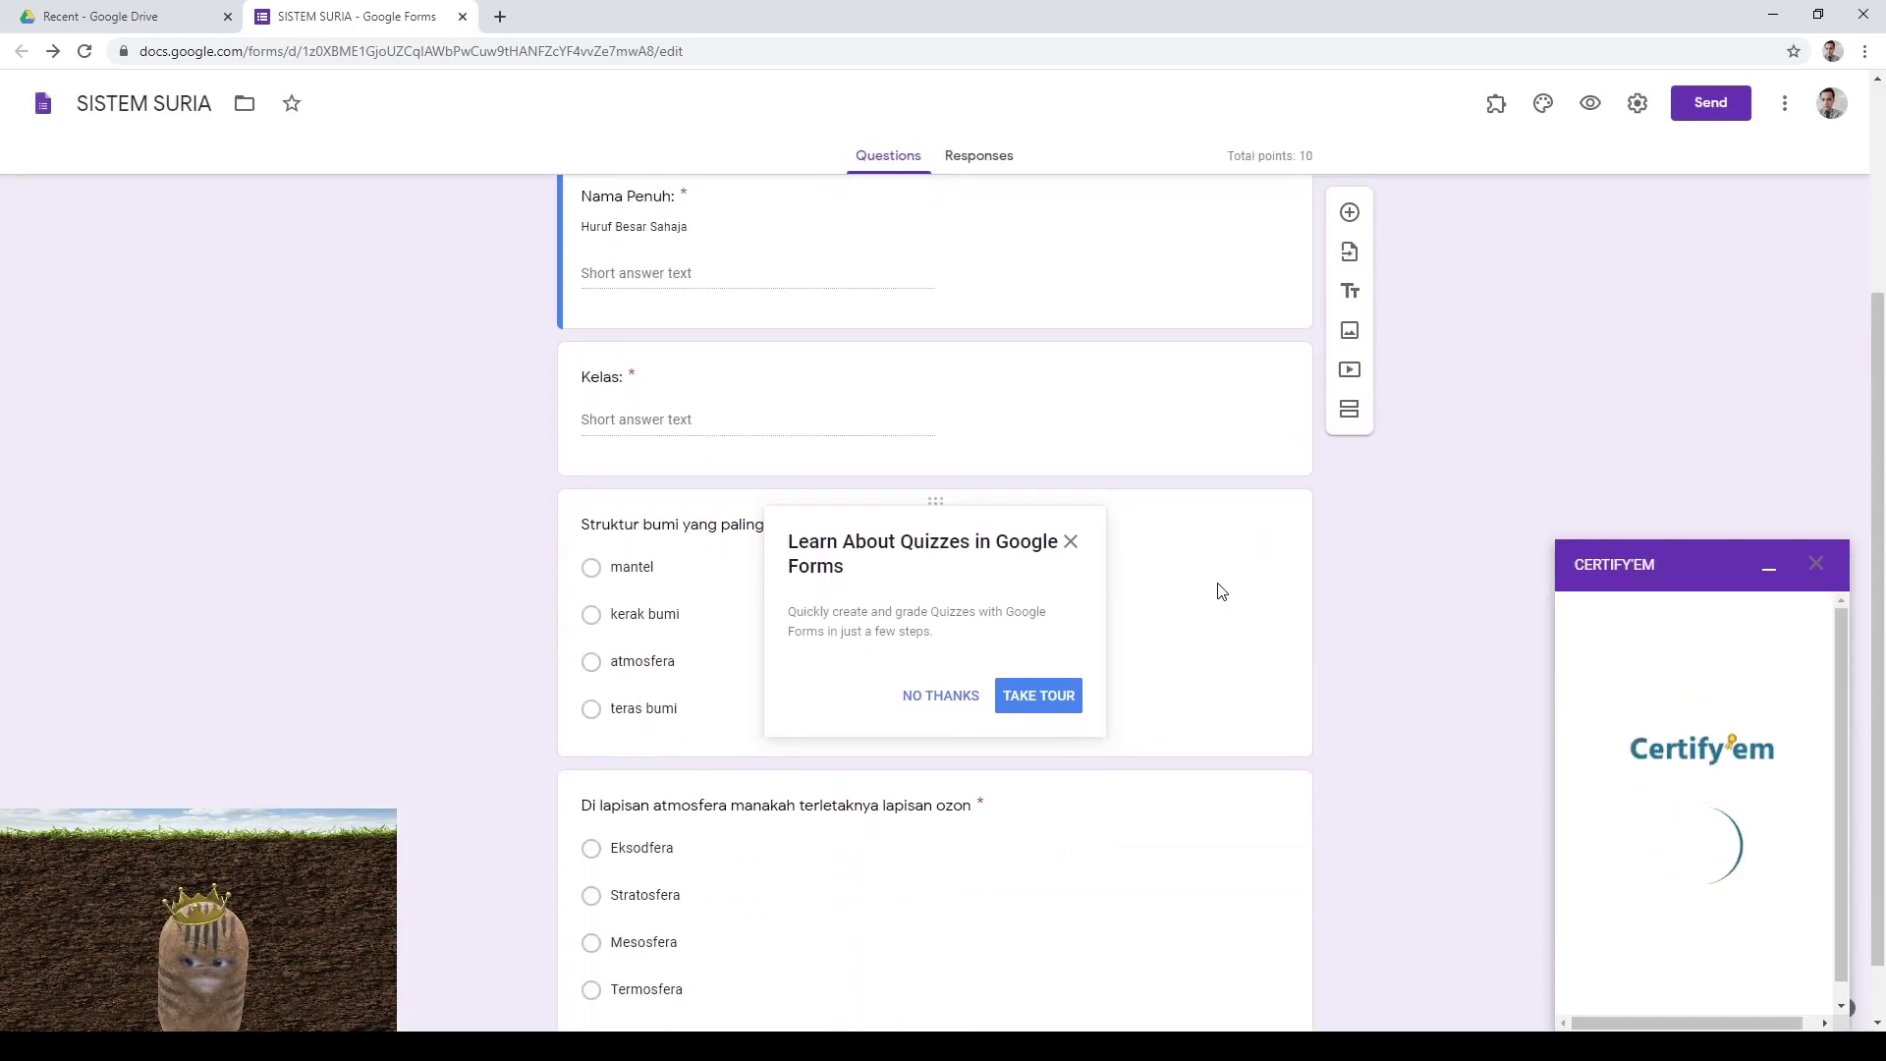
click(939, 700)
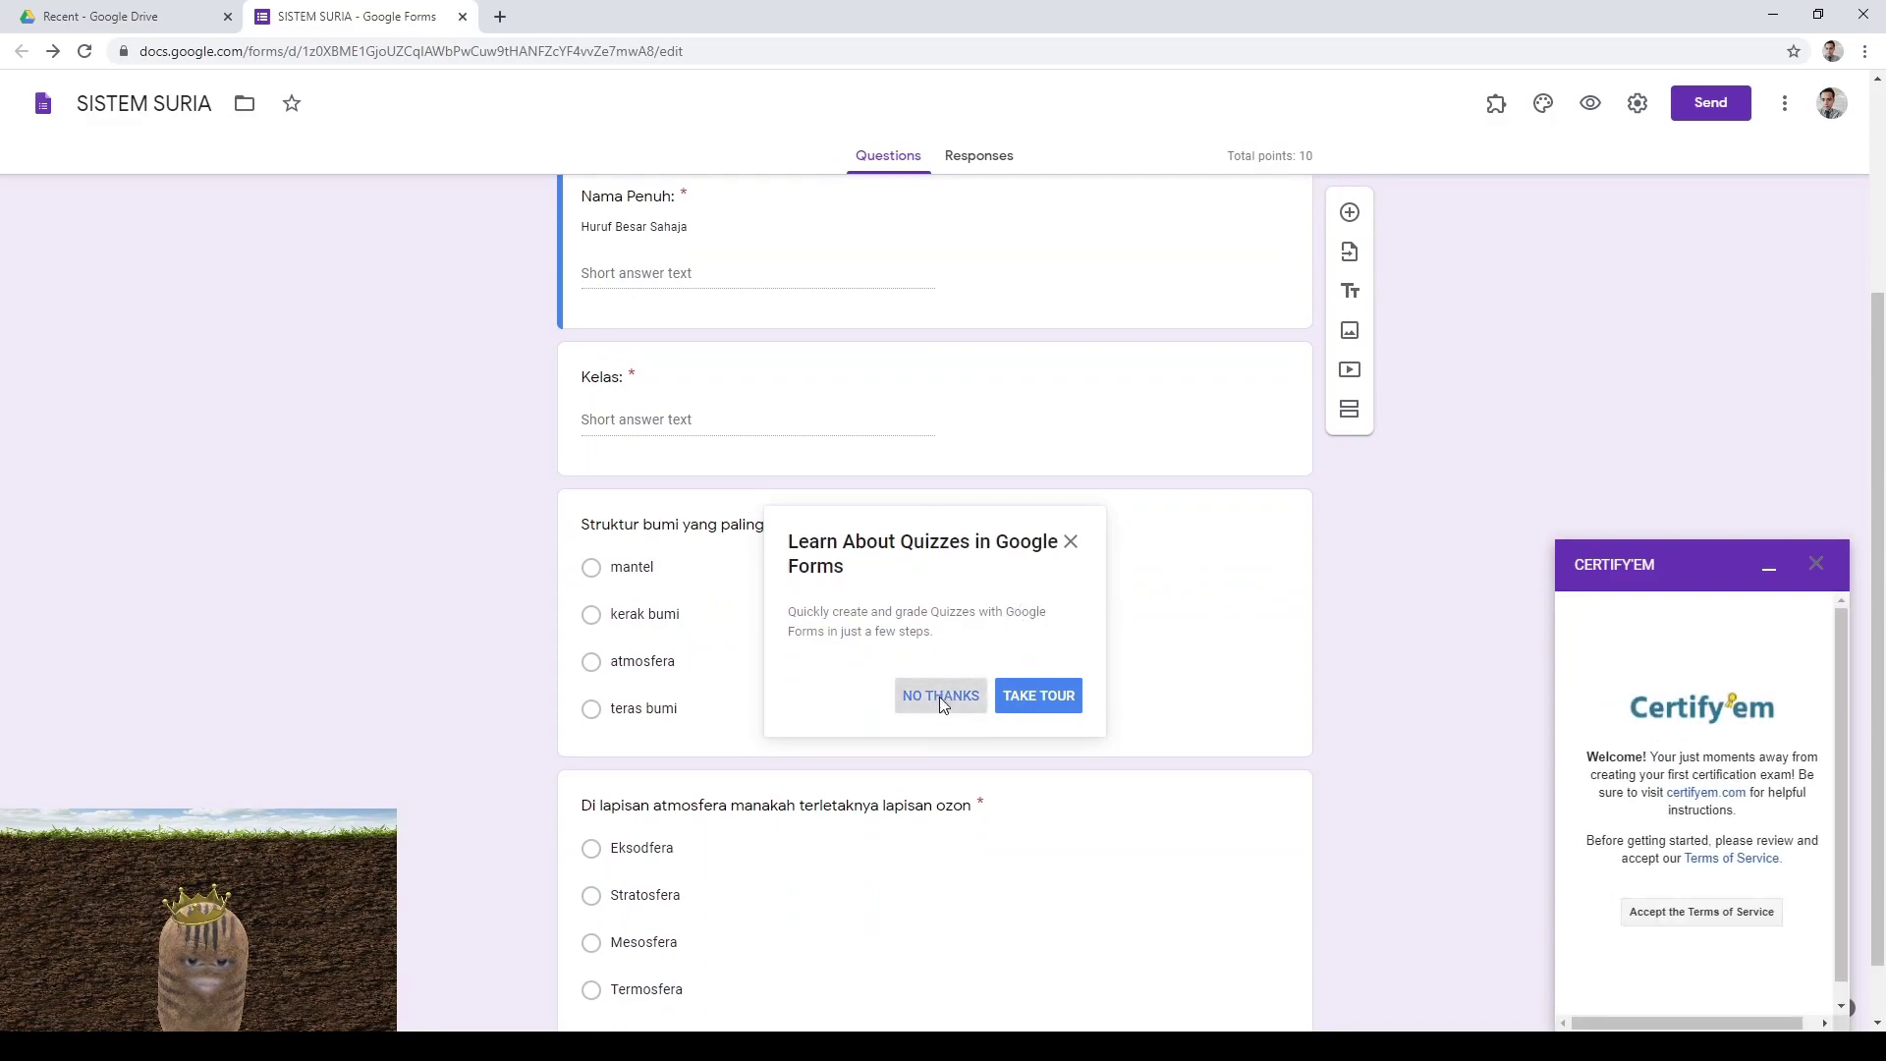
click(1693, 913)
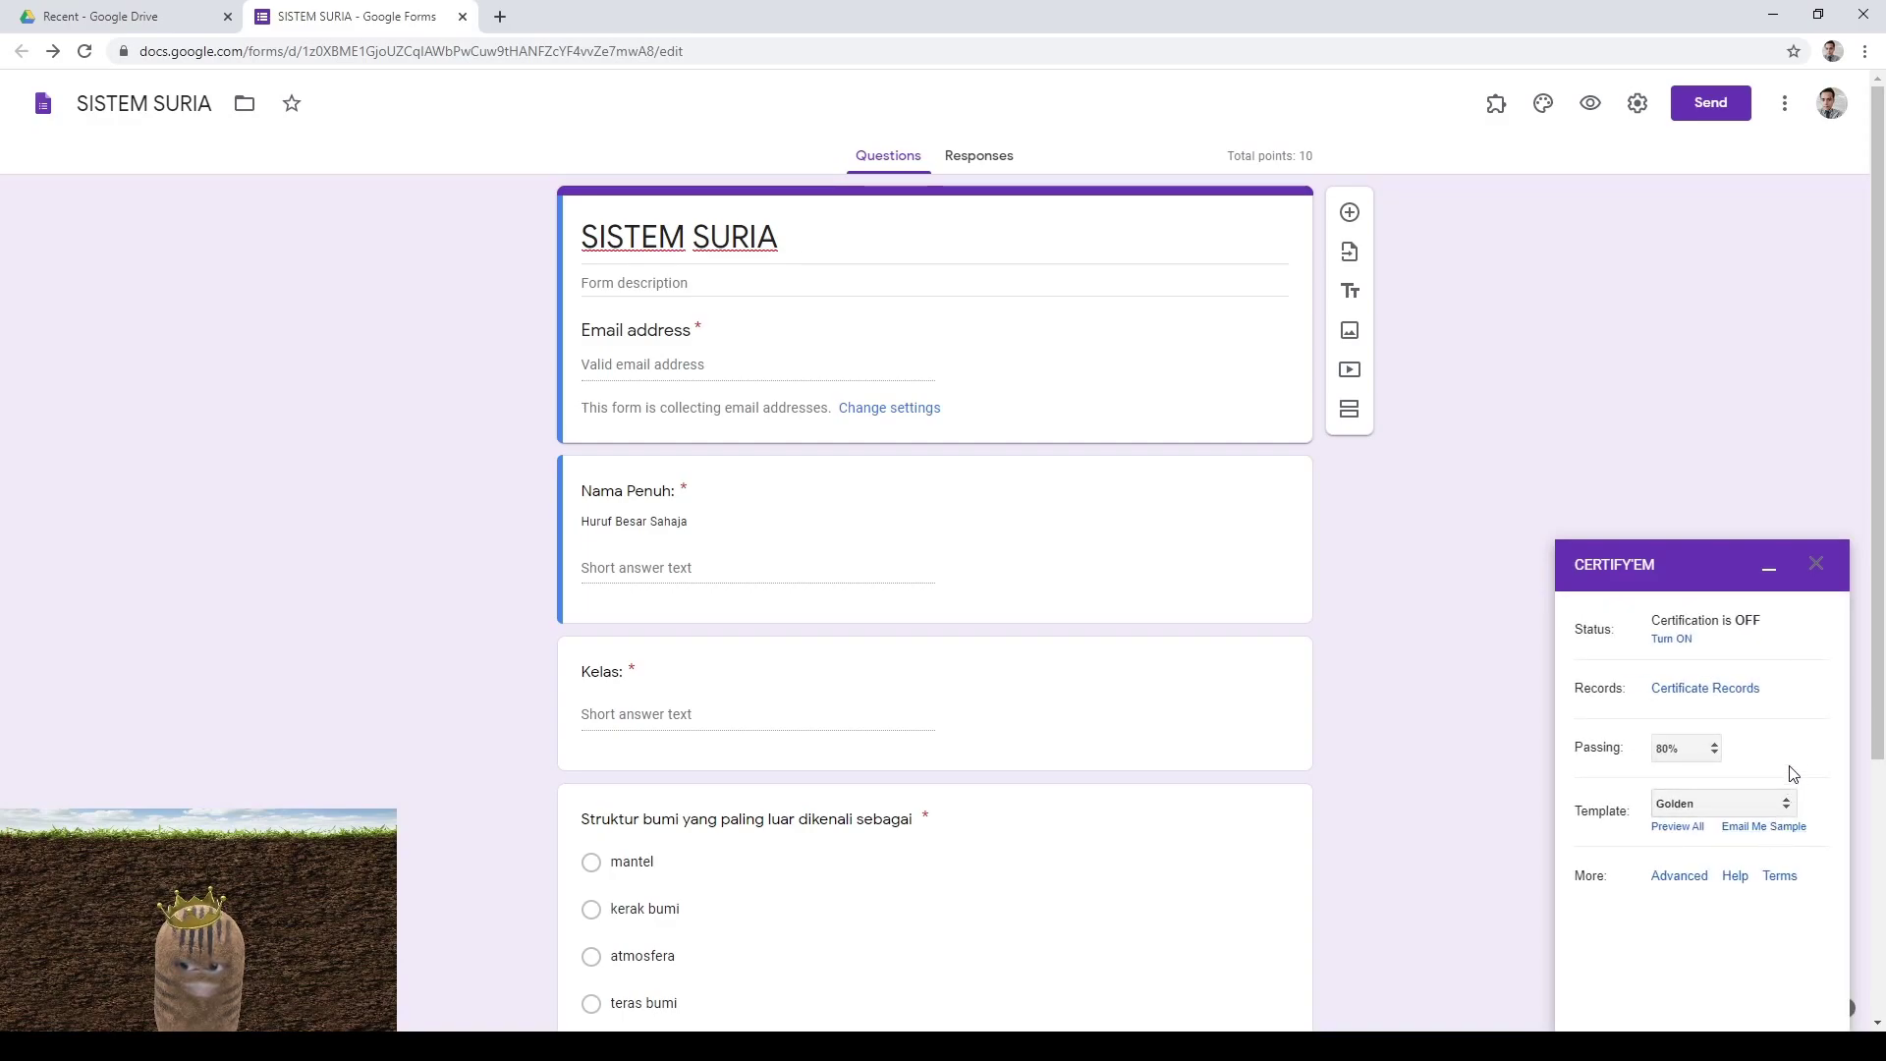
Turn on certification for the quiz in Certify'em and set the passing score to 70%
click(1672, 639)
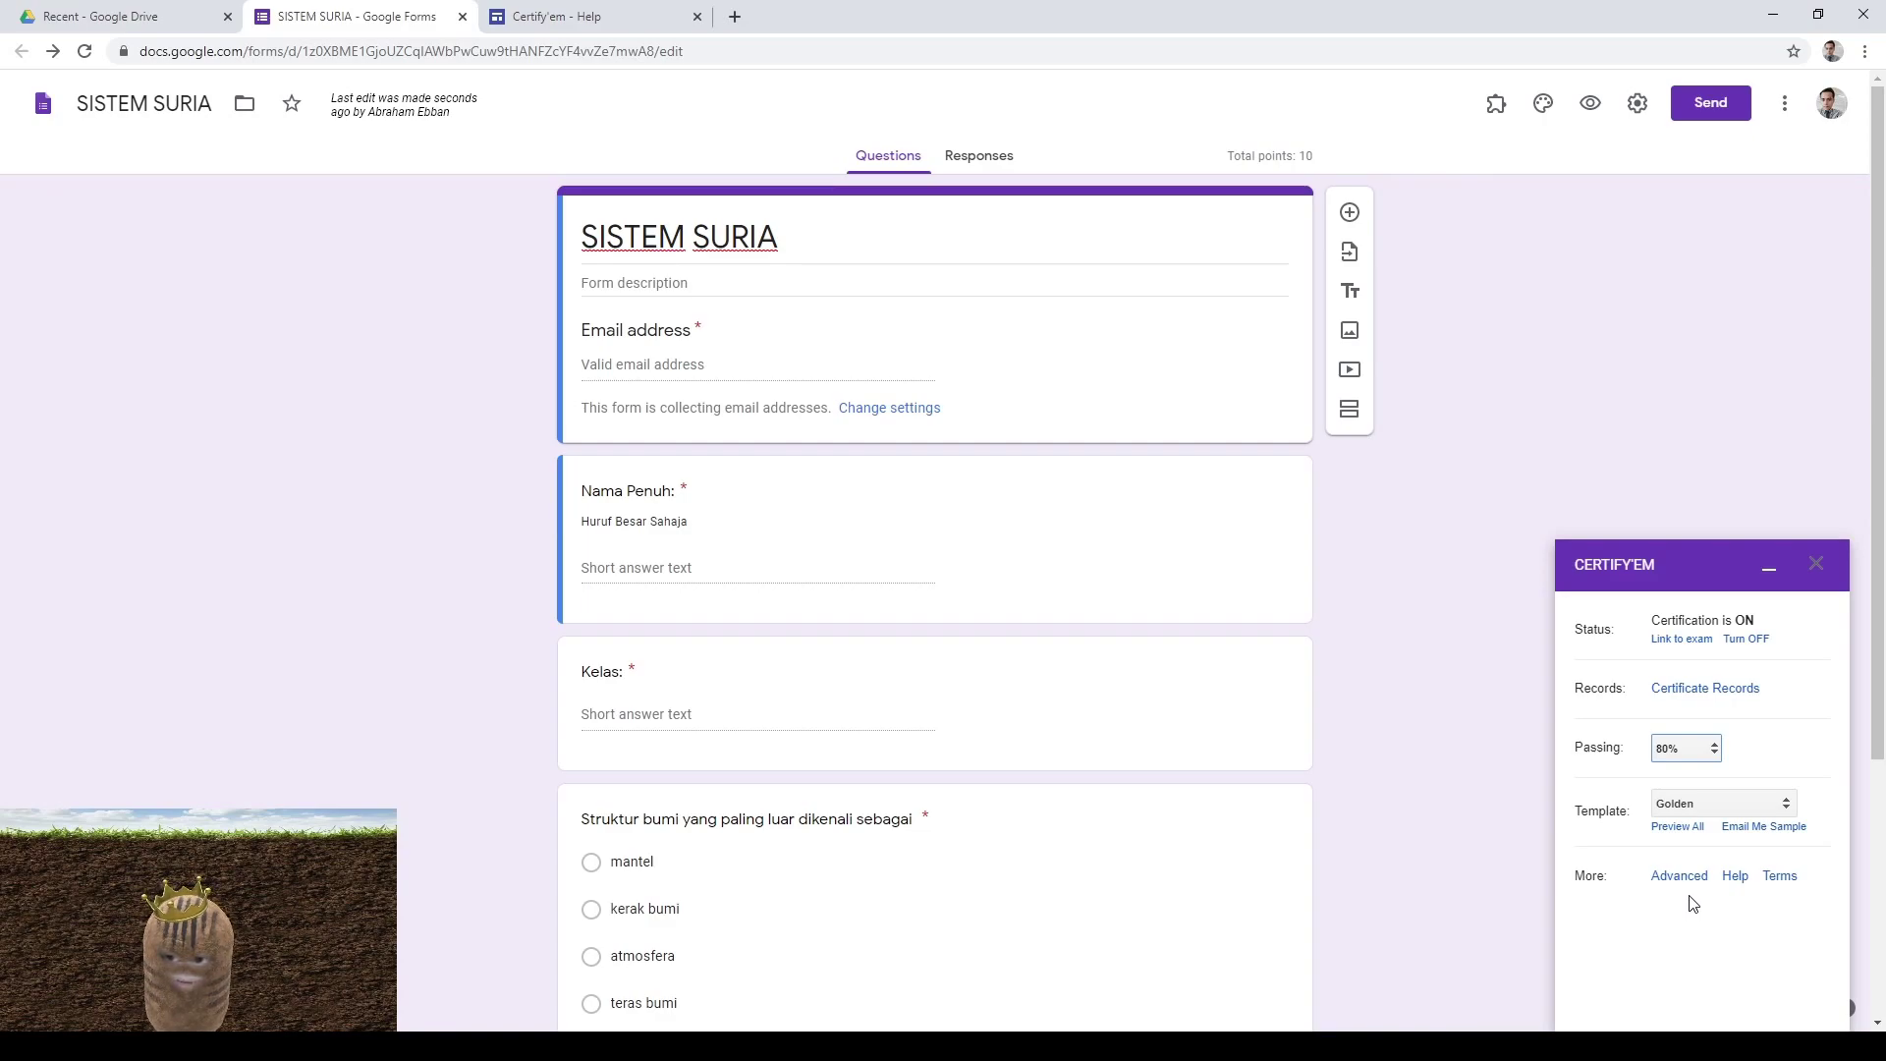
key(Down)
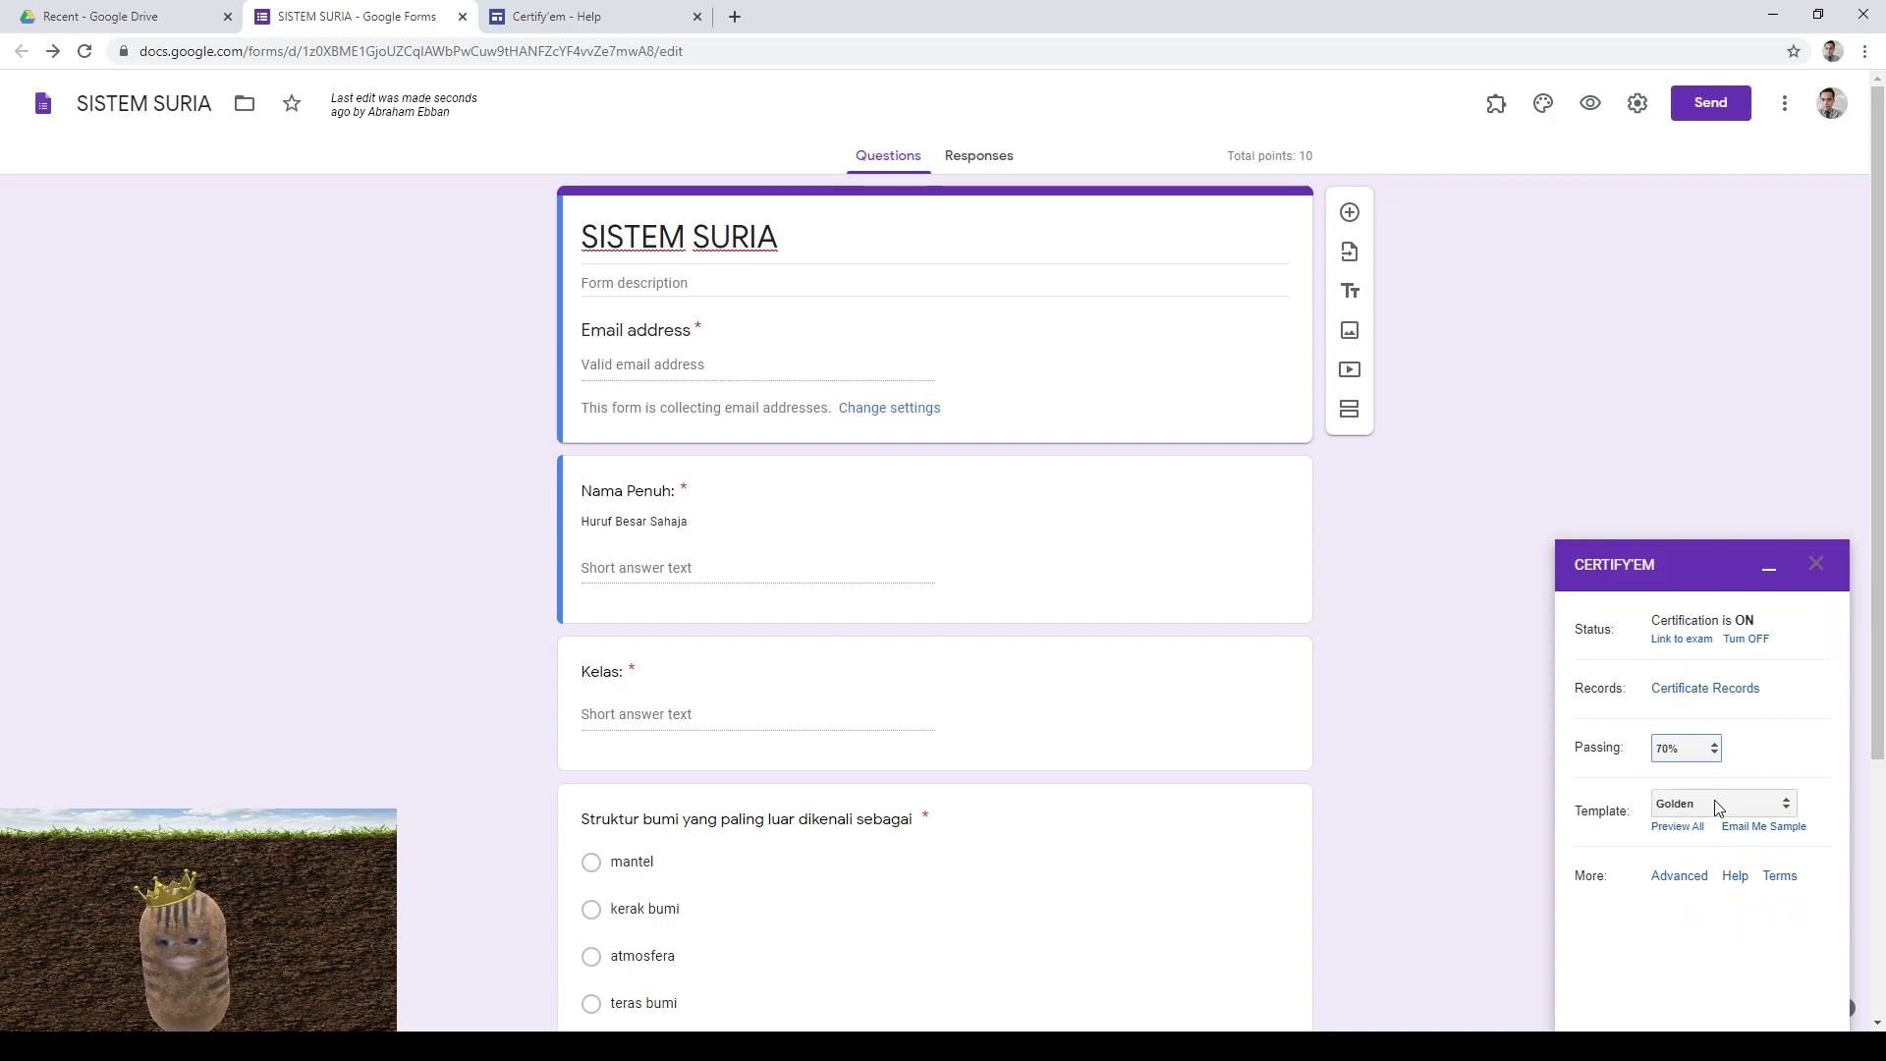
key(Tab)
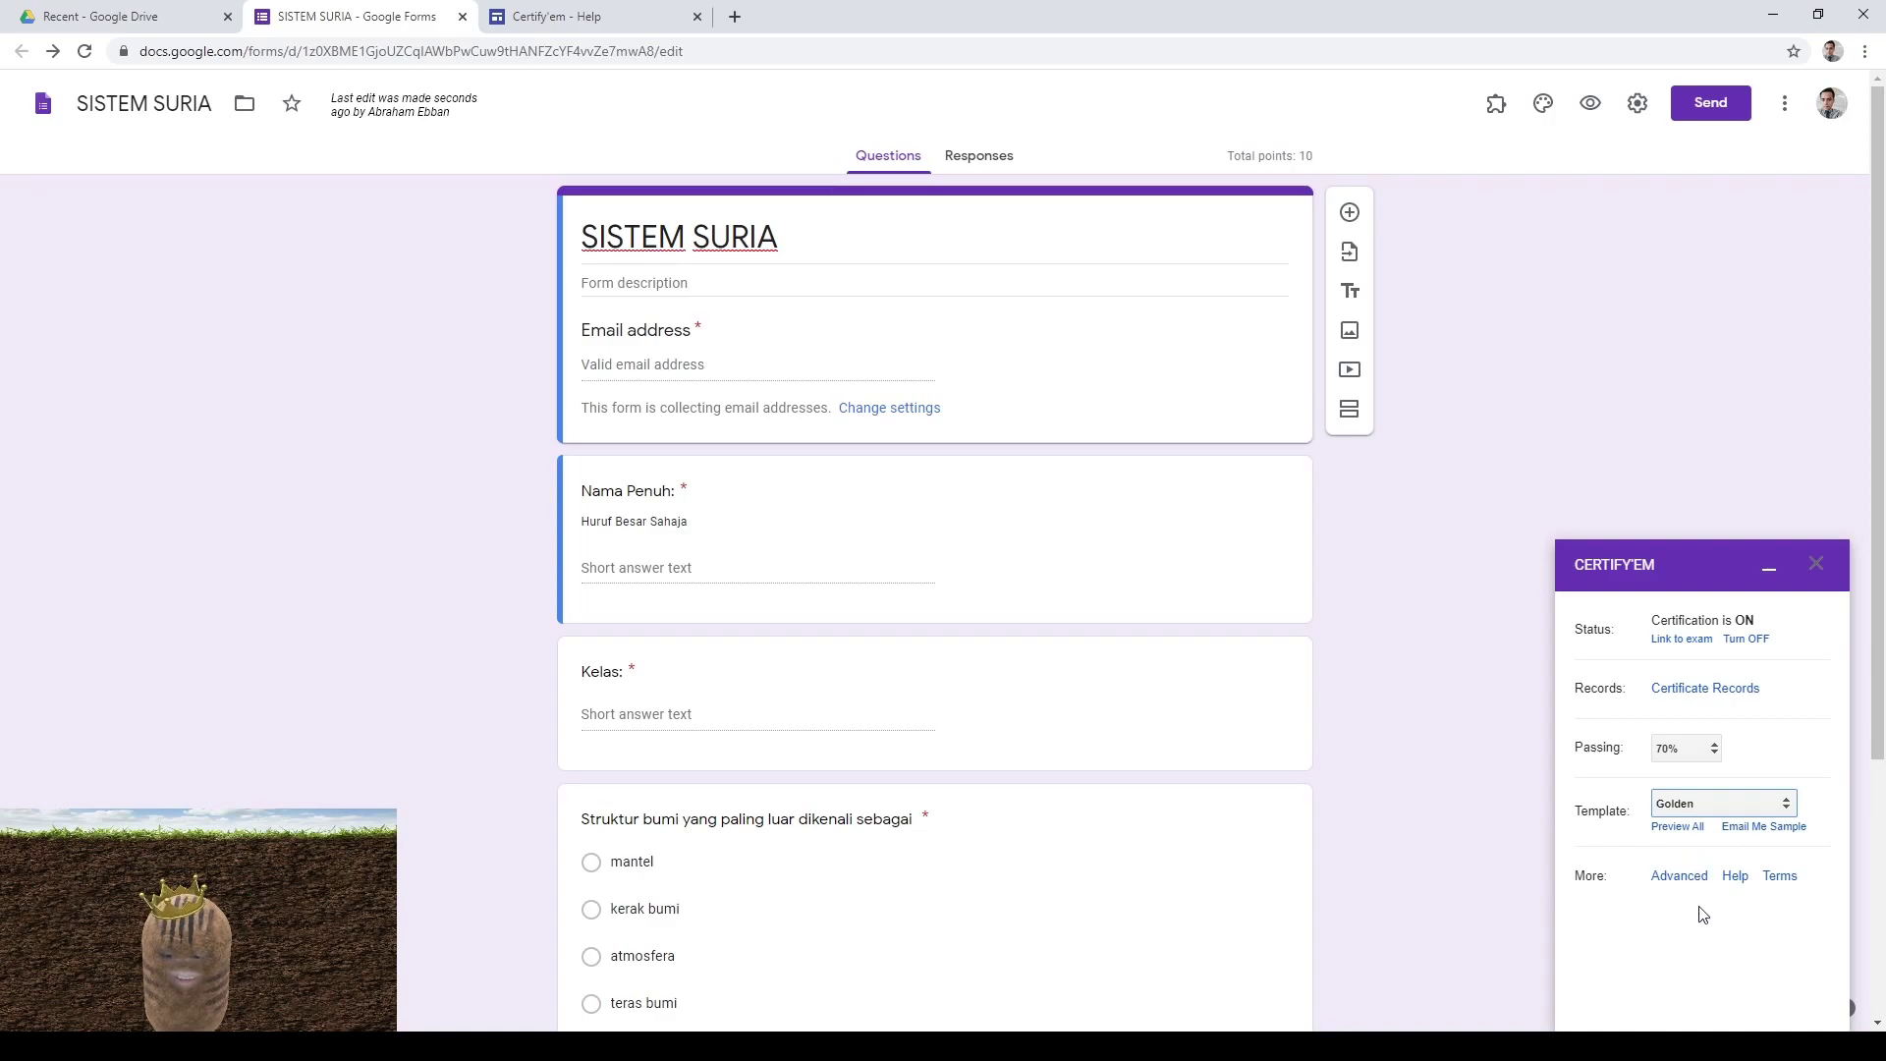
click(1792, 750)
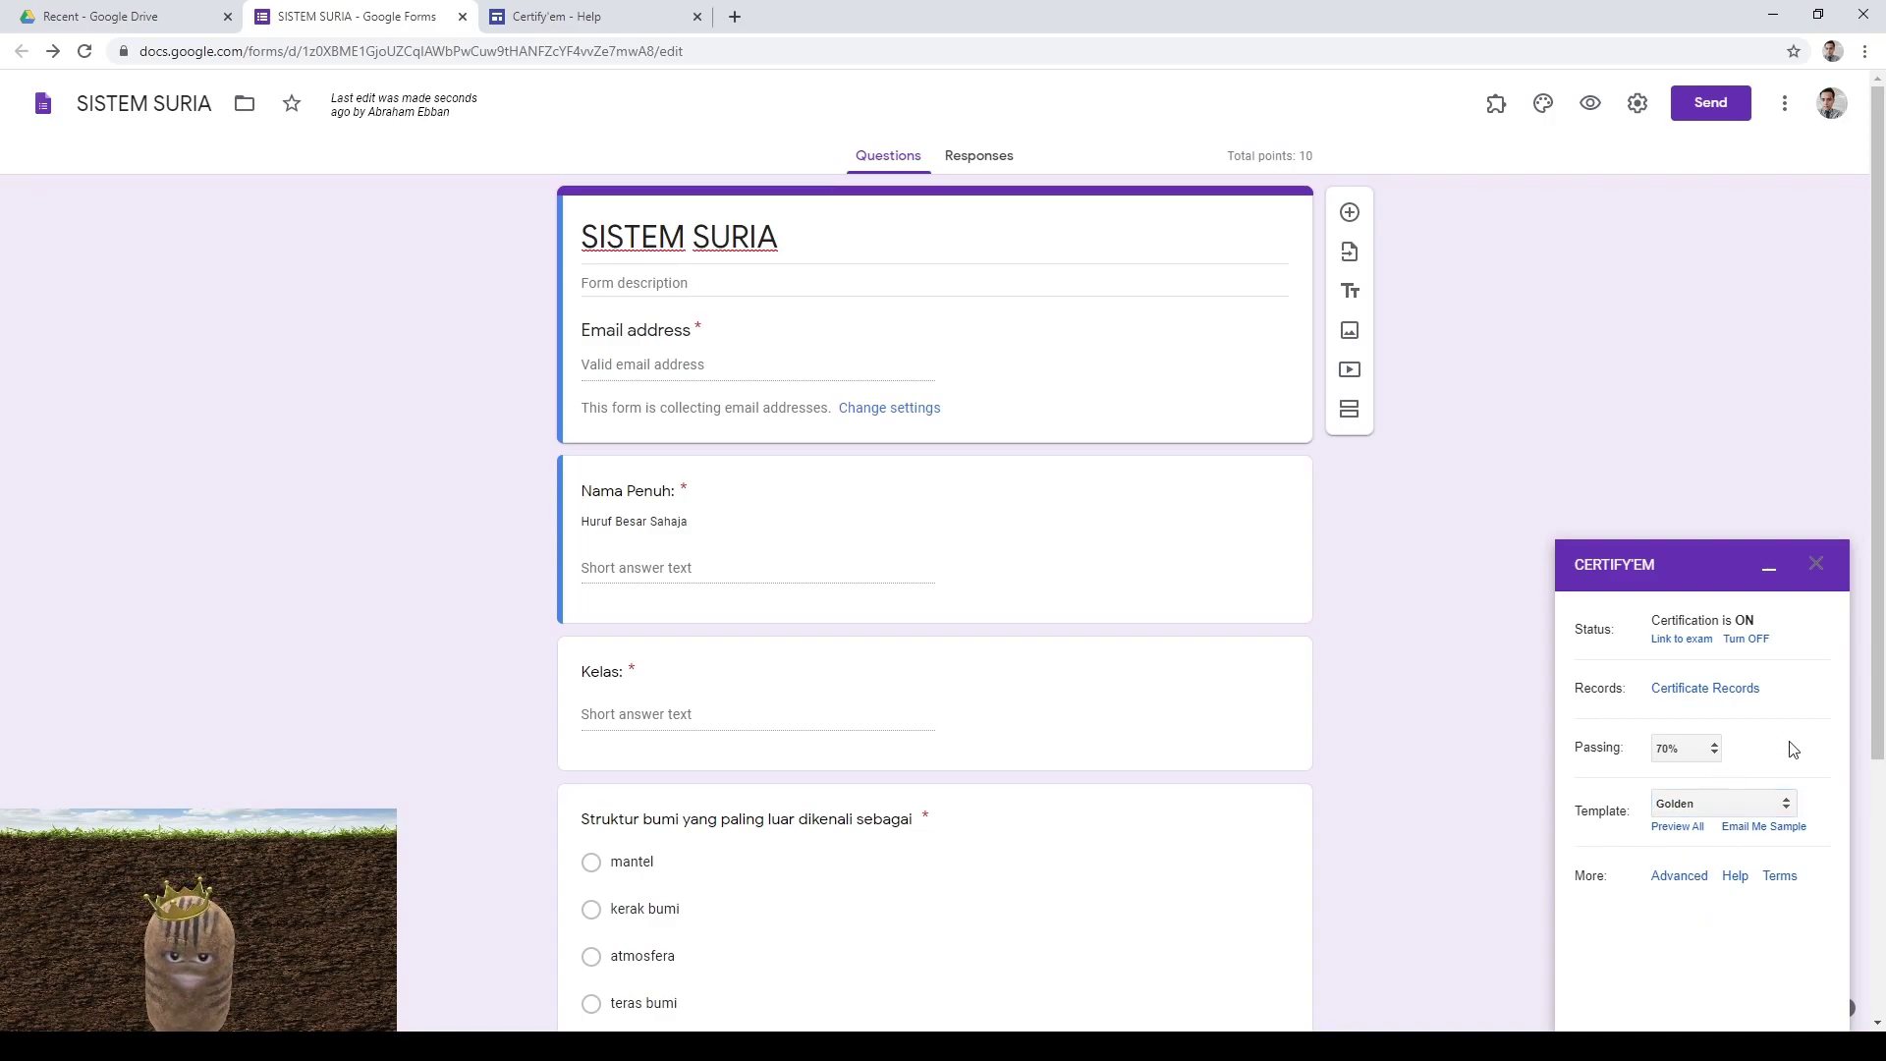
Open the Certify'em help site and browse the designs on its Certificate Templates page
click(1734, 875)
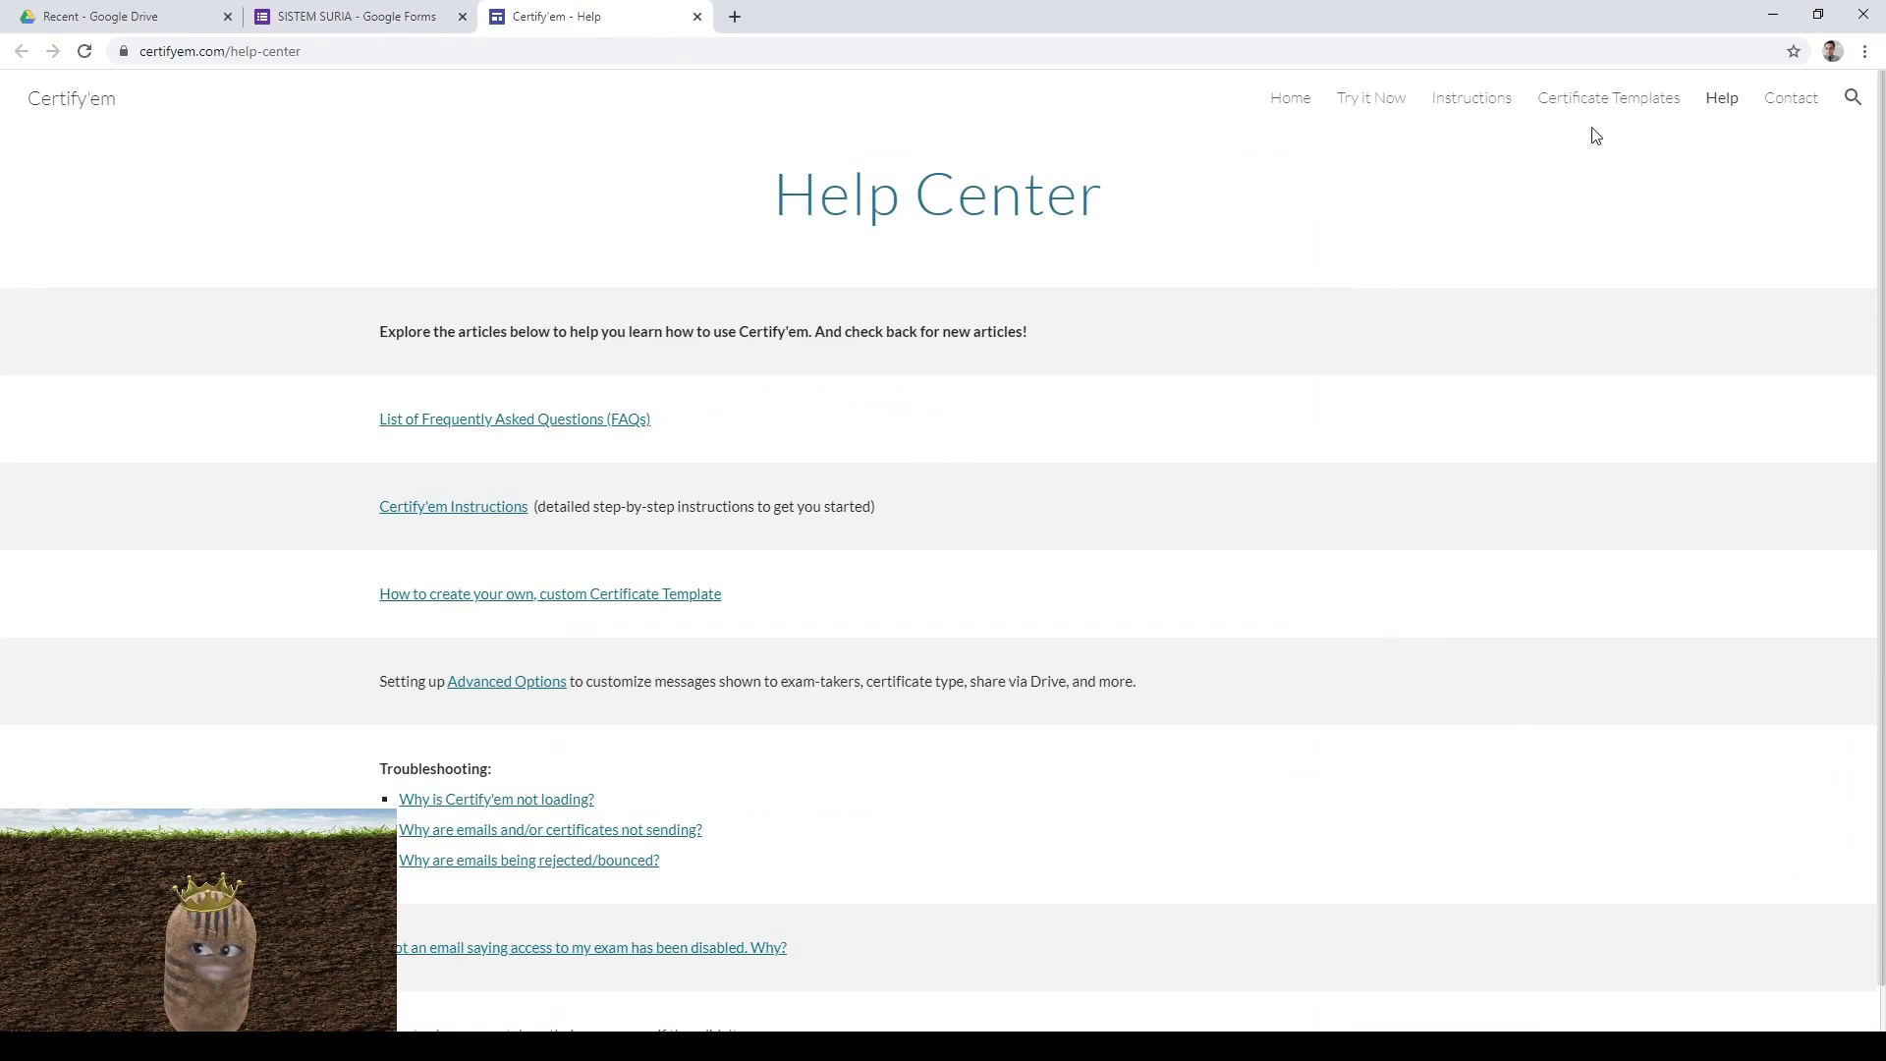
click(1596, 101)
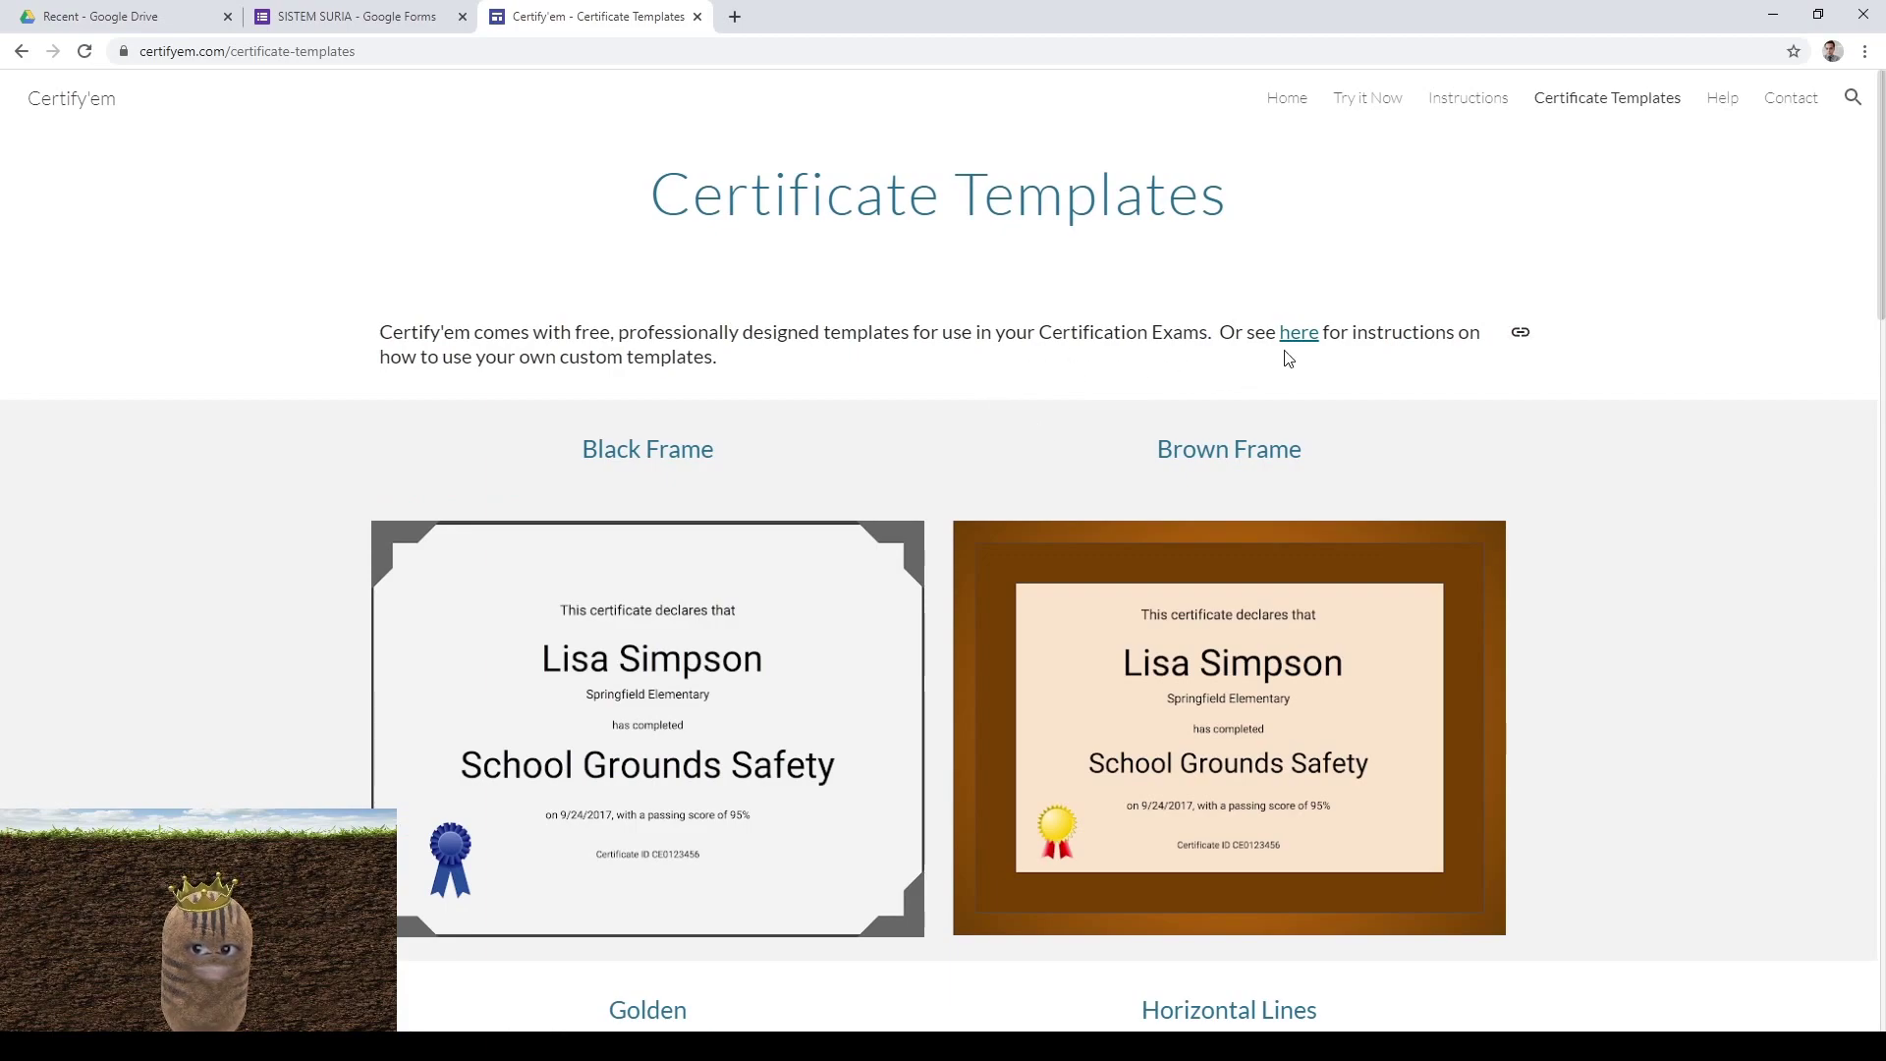
scroll(1099, 386, down, 5)
scroll(1108, 416, down, 12)
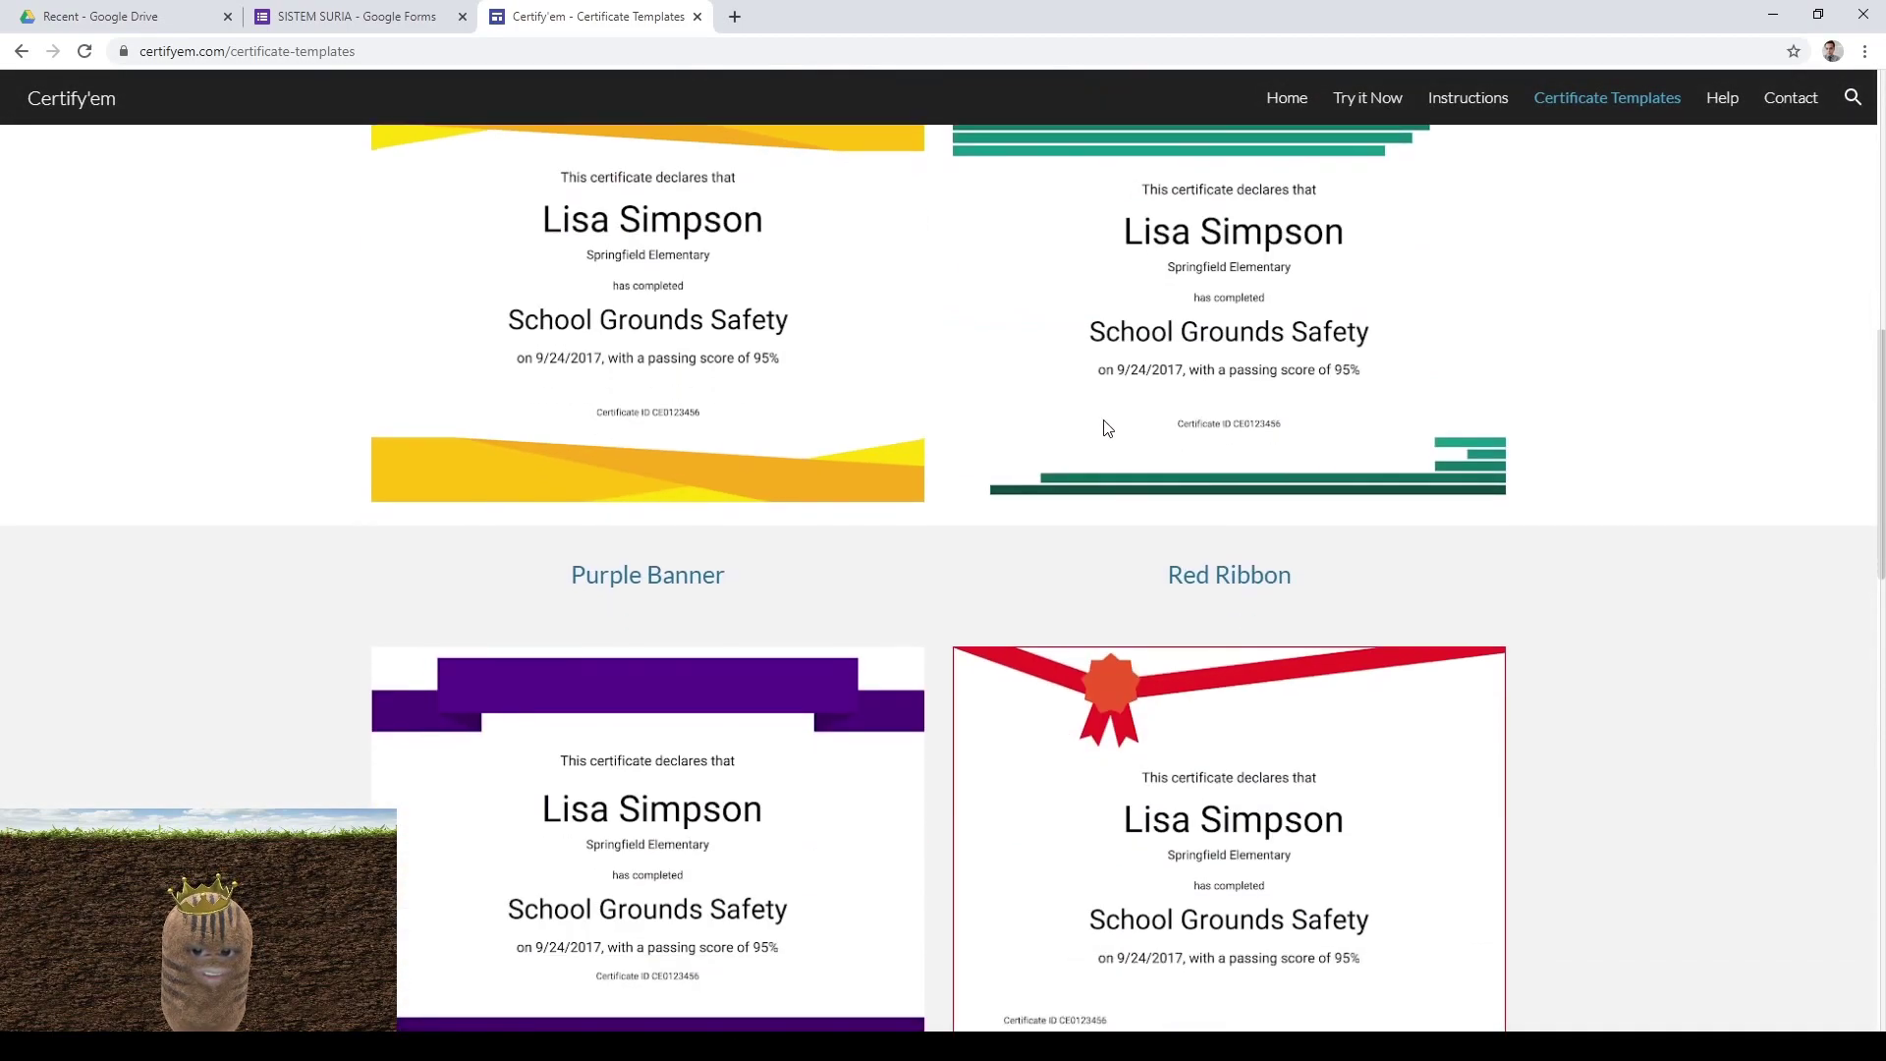
scroll(1107, 429, down, 9)
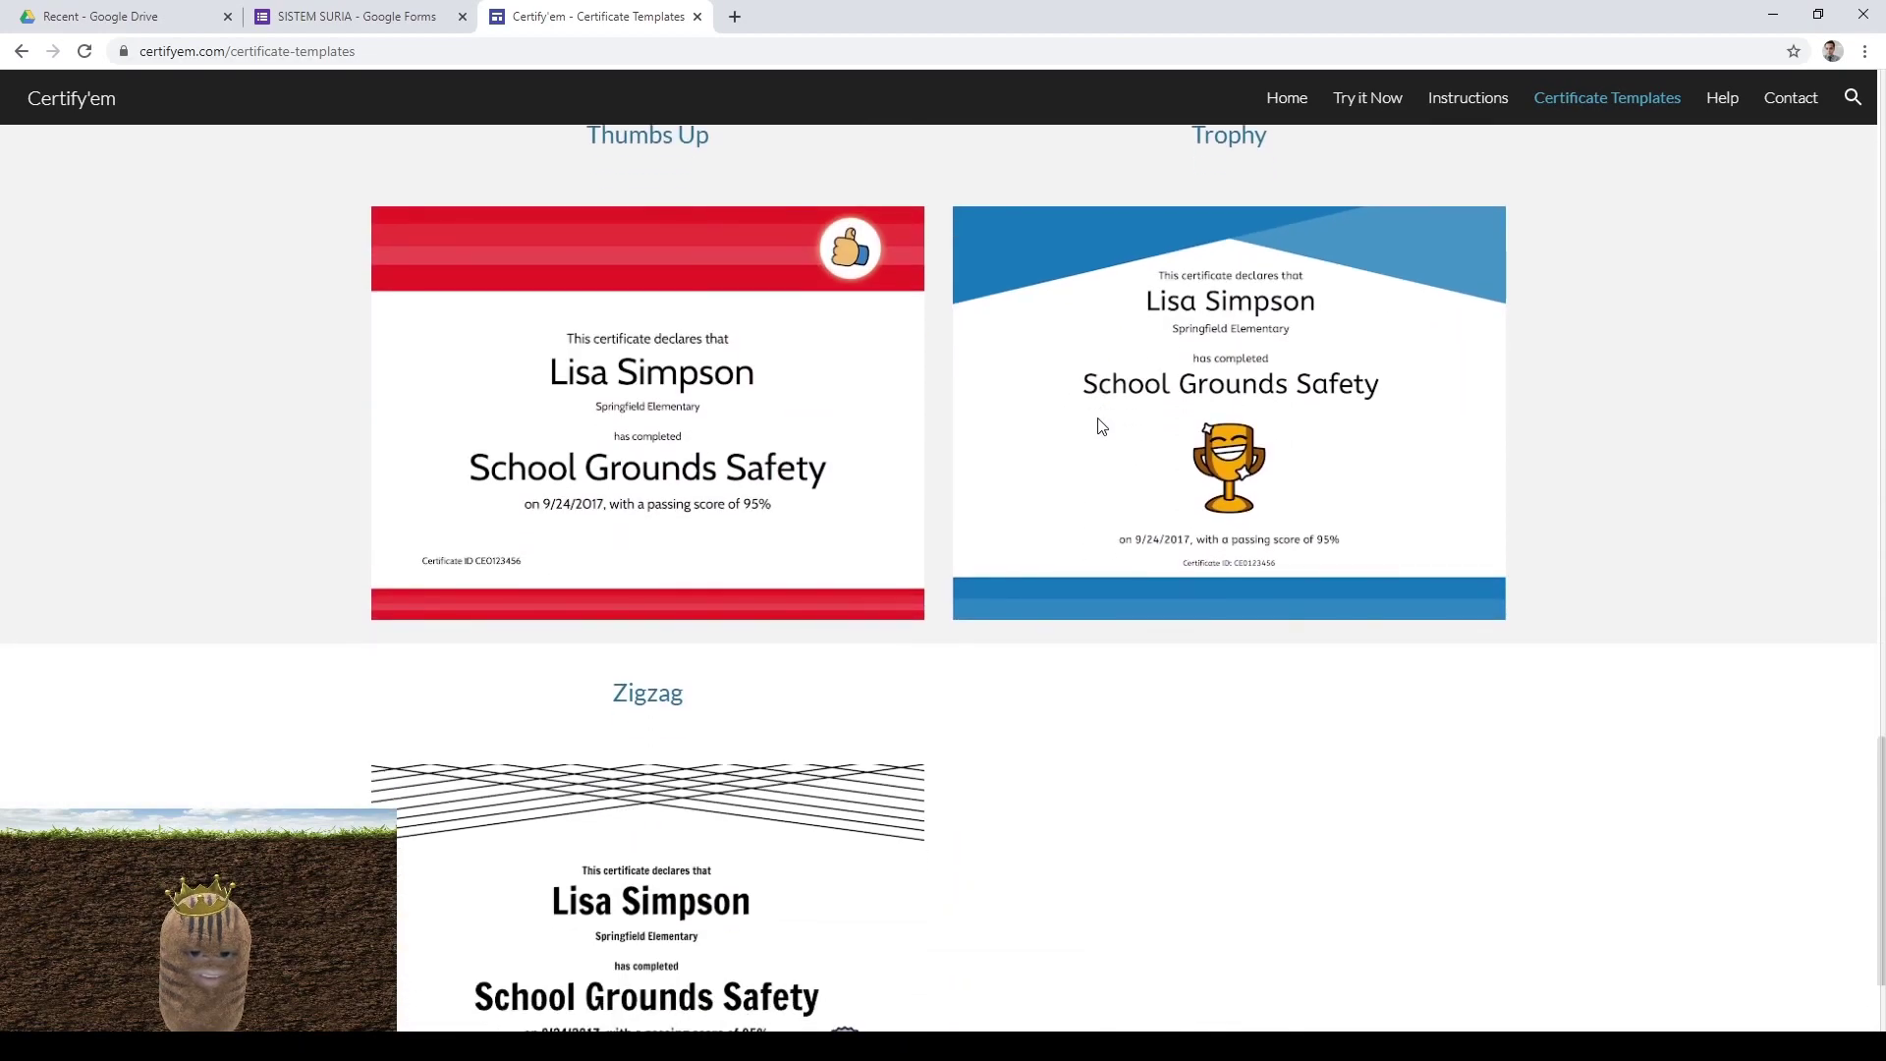
scroll(1100, 423, up, 6)
scroll(1097, 429, up, 20)
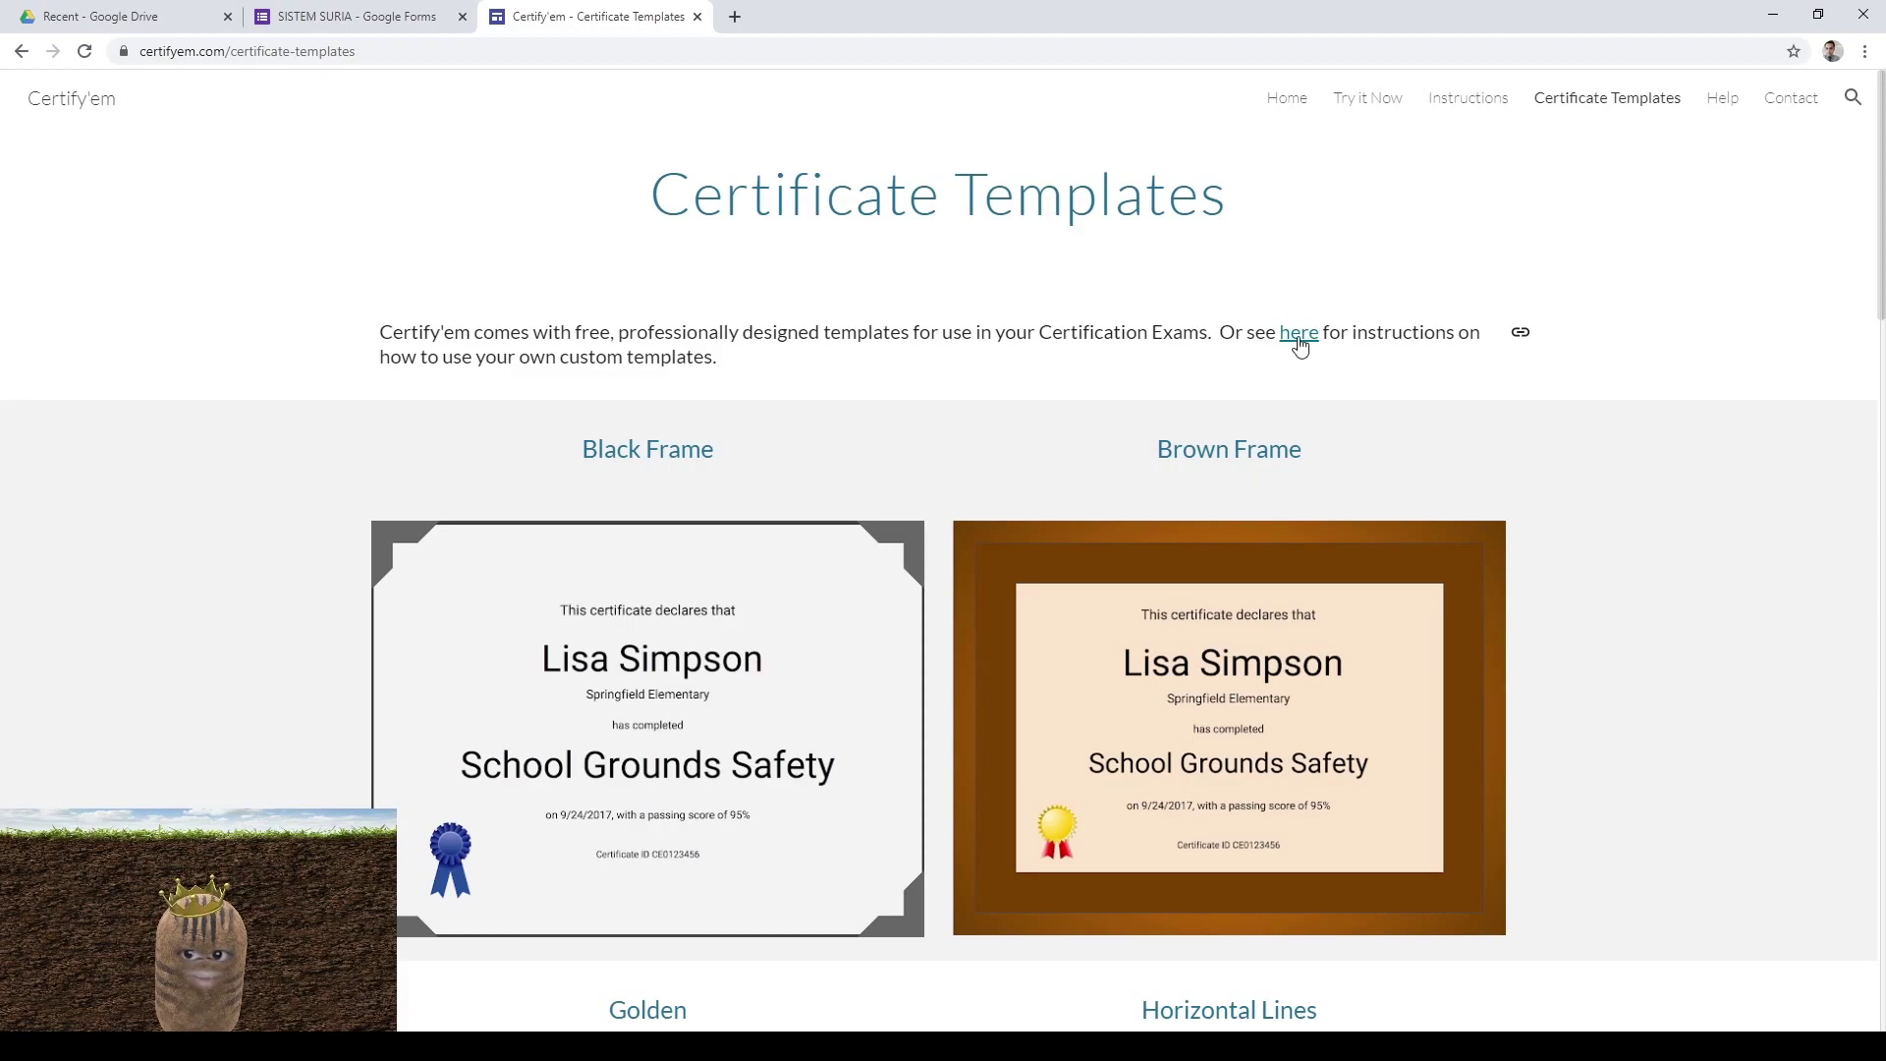
Open the custom template instructions and read through the merge tags, example certificate and copying guidance
click(1298, 334)
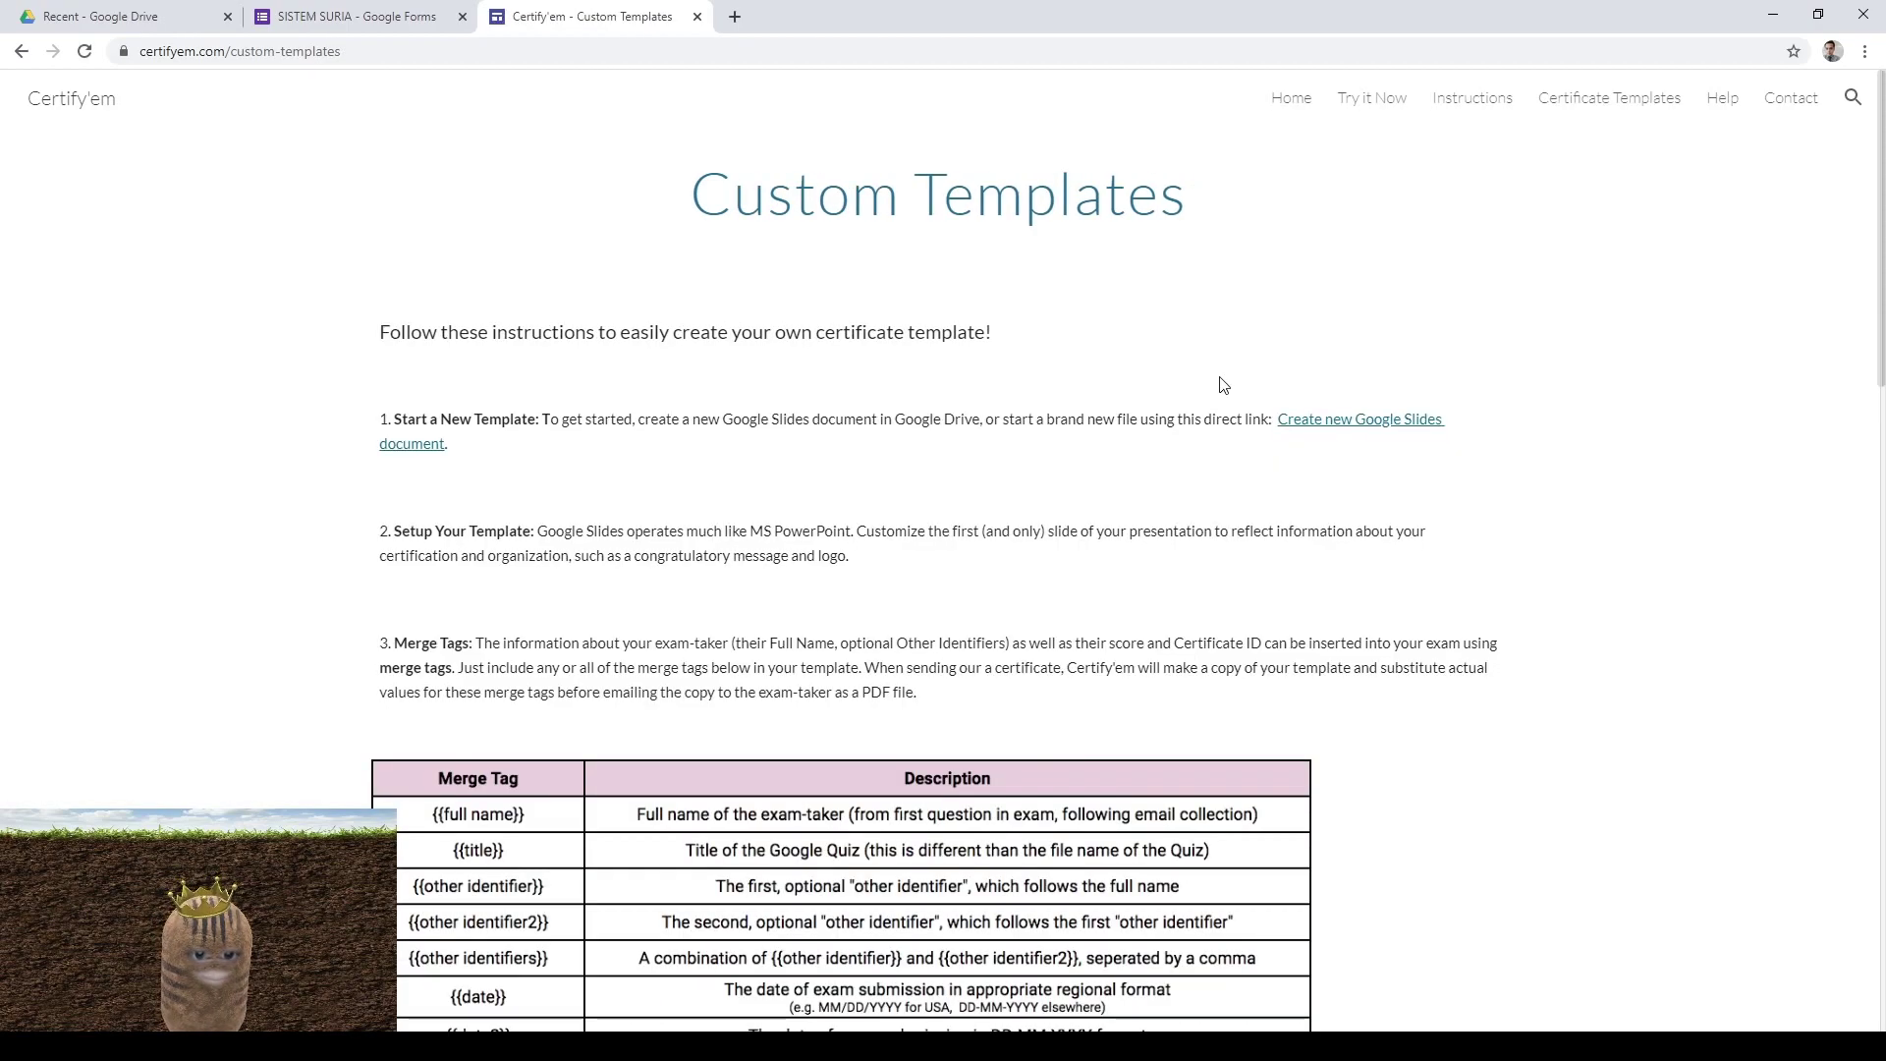
scroll(1214, 383, down, 5)
scroll(1043, 388, up, 1)
scroll(472, 540, down, 5)
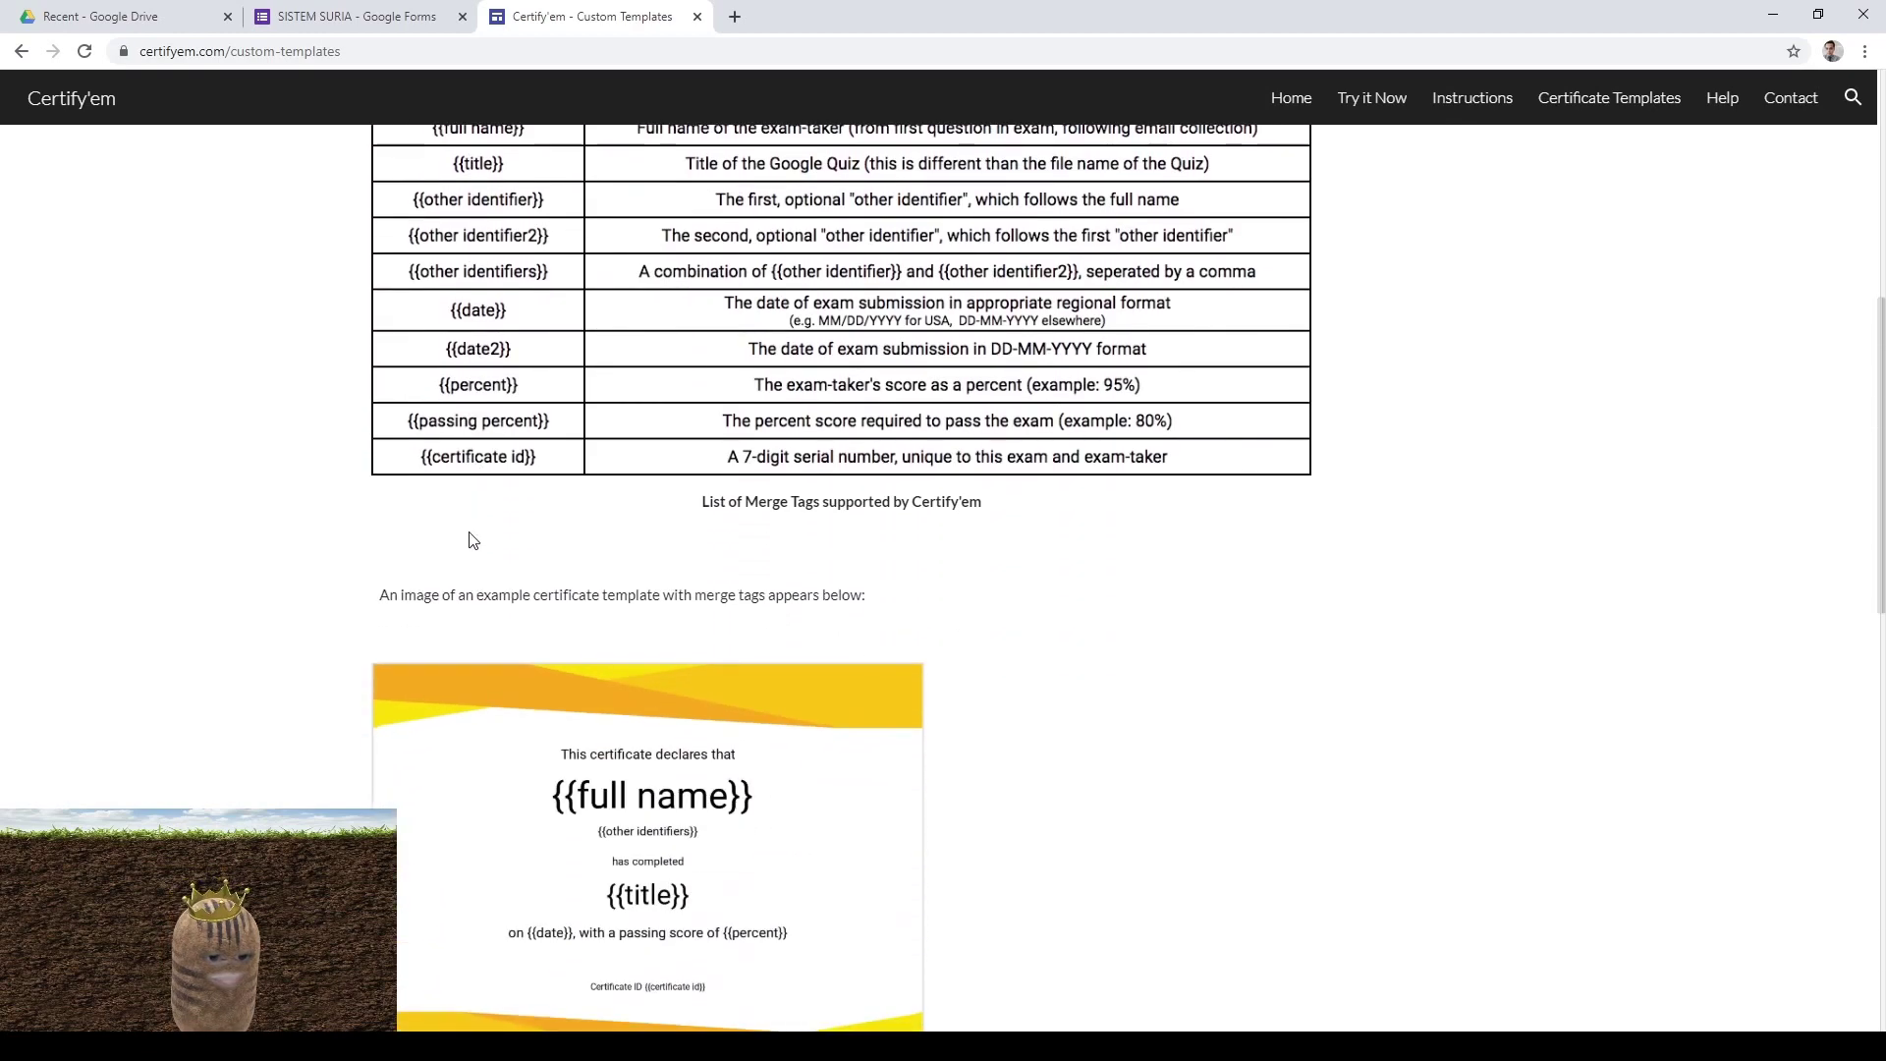
scroll(479, 541, down, 3)
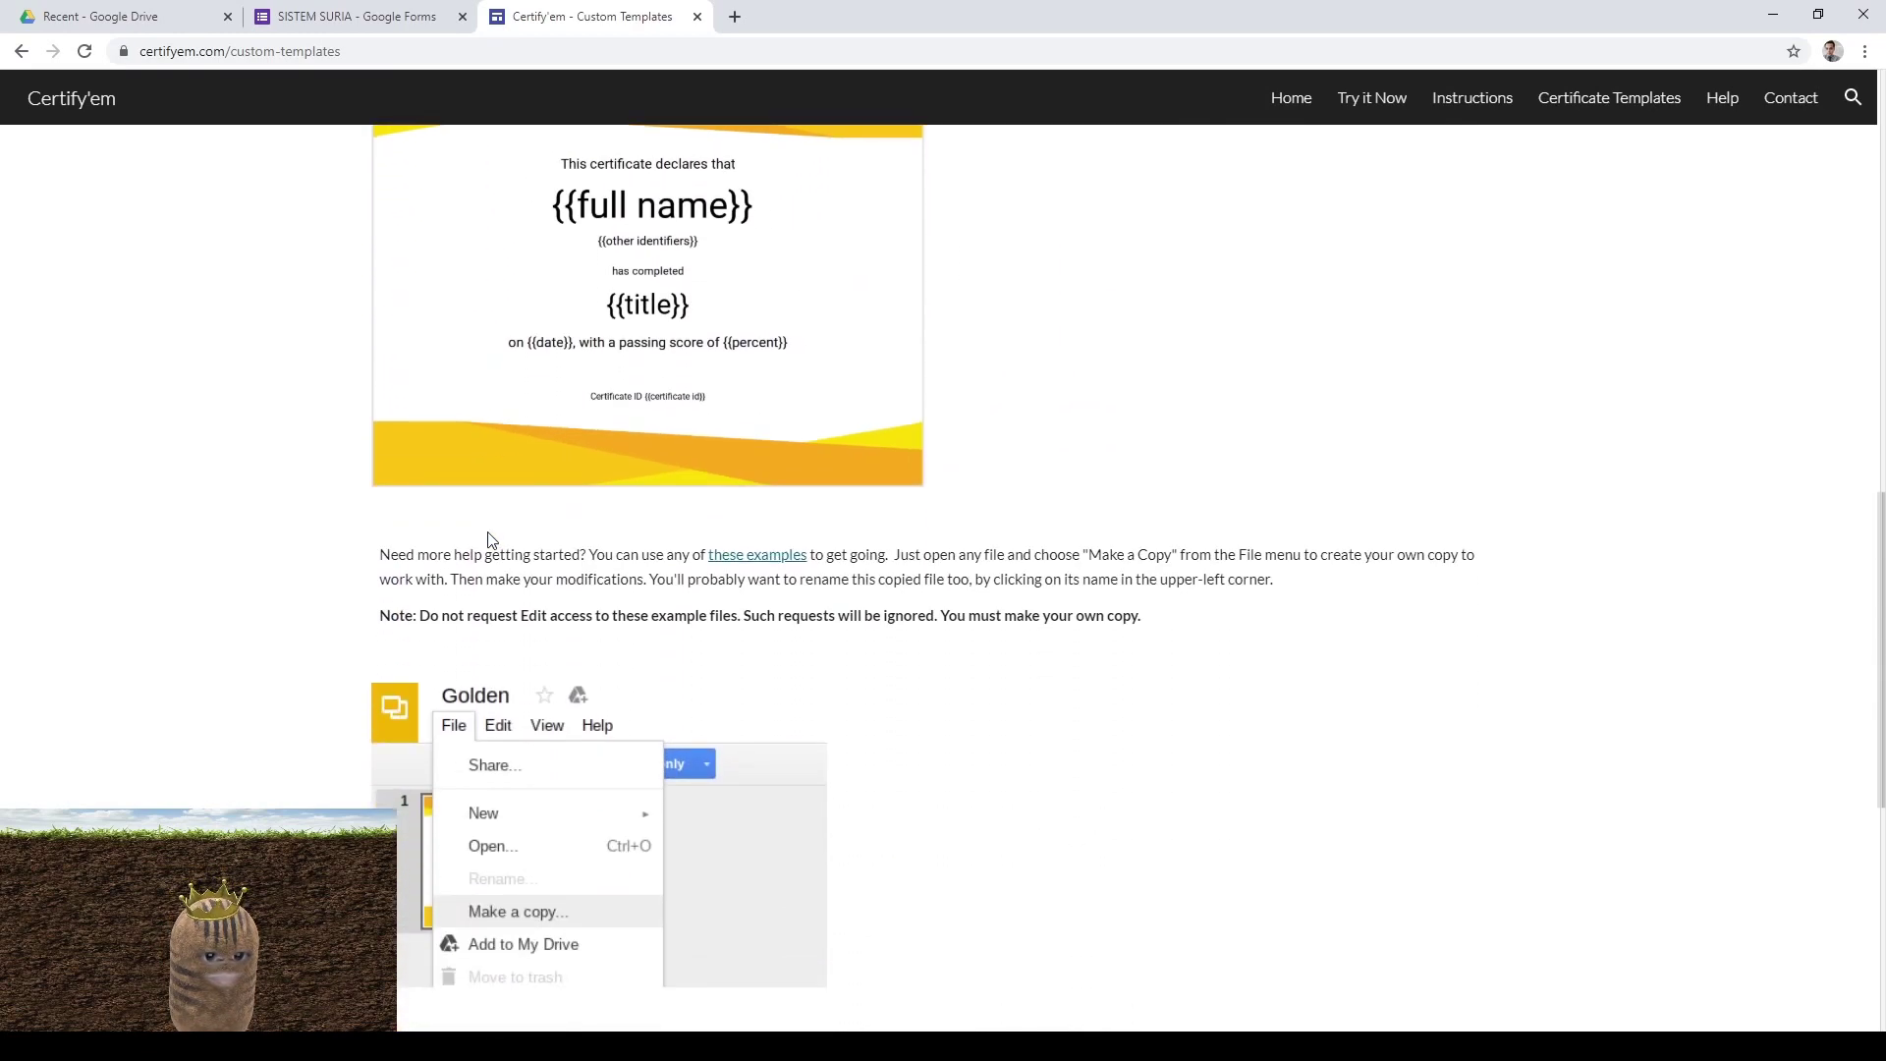
scroll(490, 540, down, 4)
scroll(638, 517, up, 3)
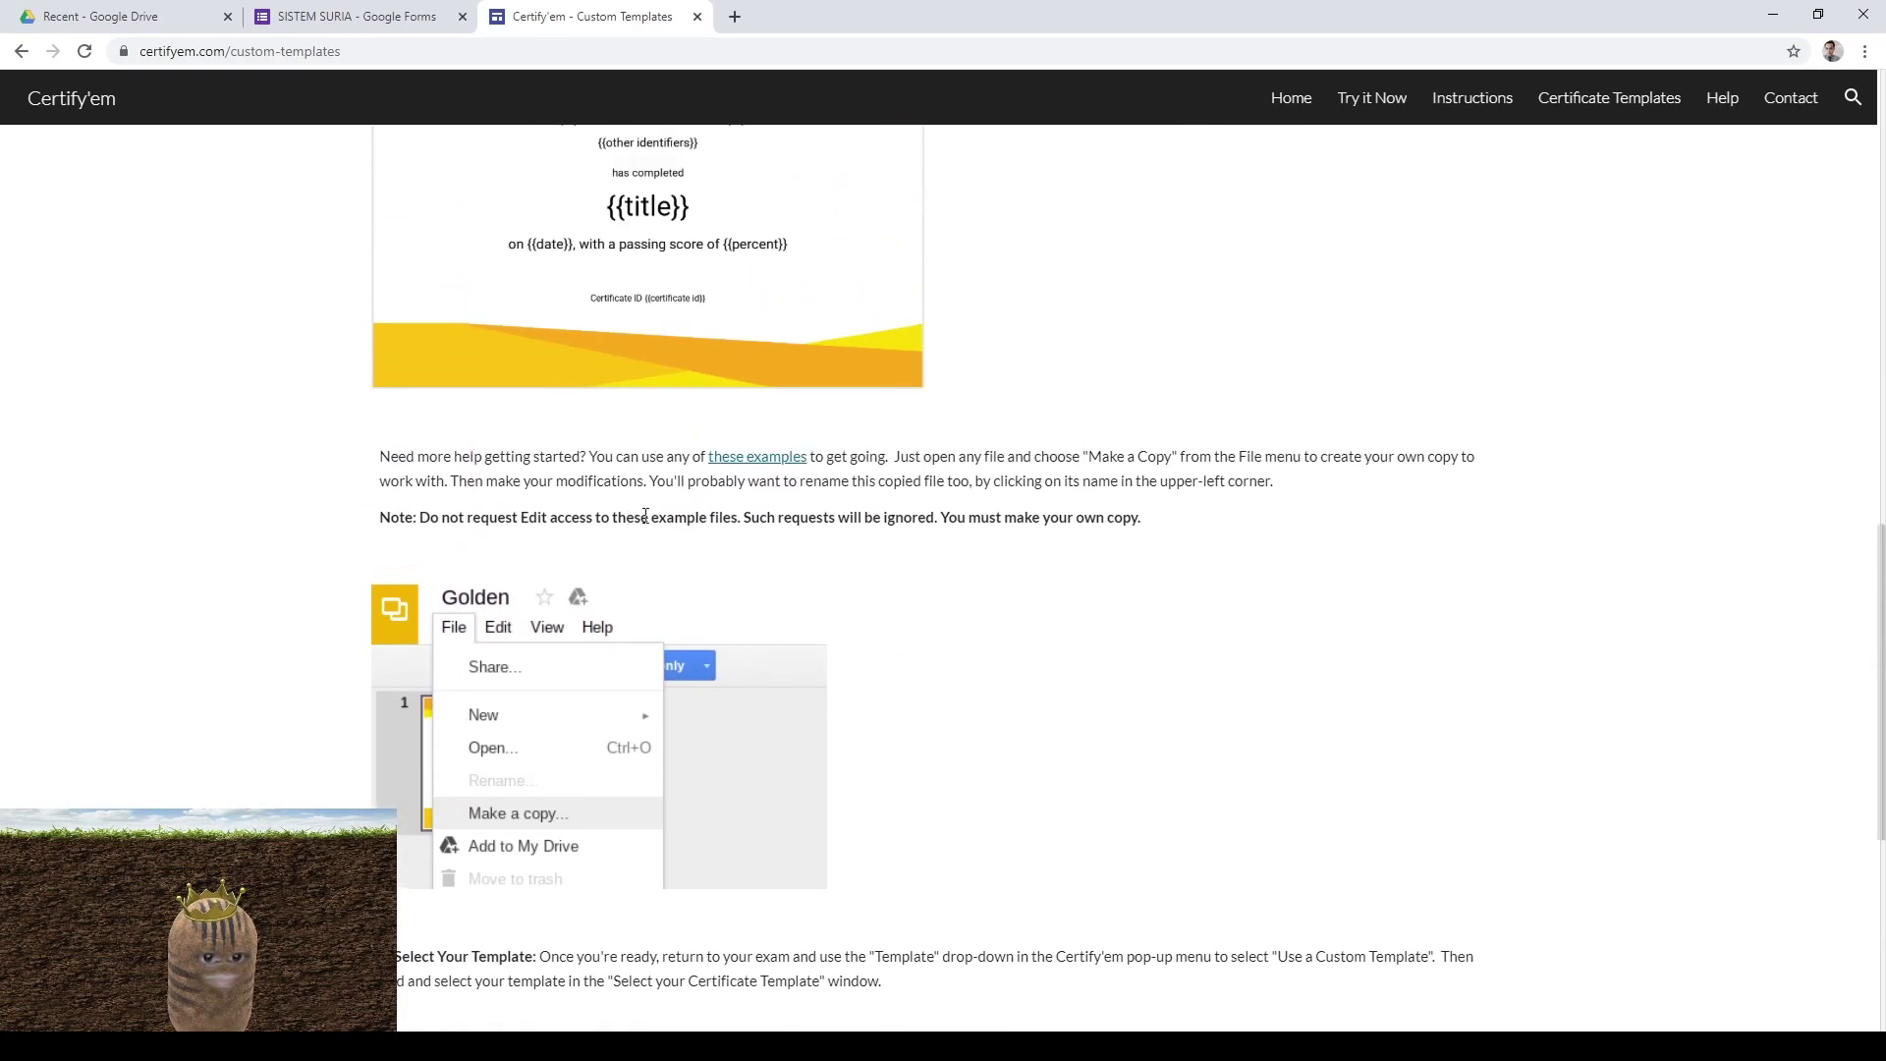
Open the shared folder of example certificate templates and open the Trophy template in Google Slides
click(718, 454)
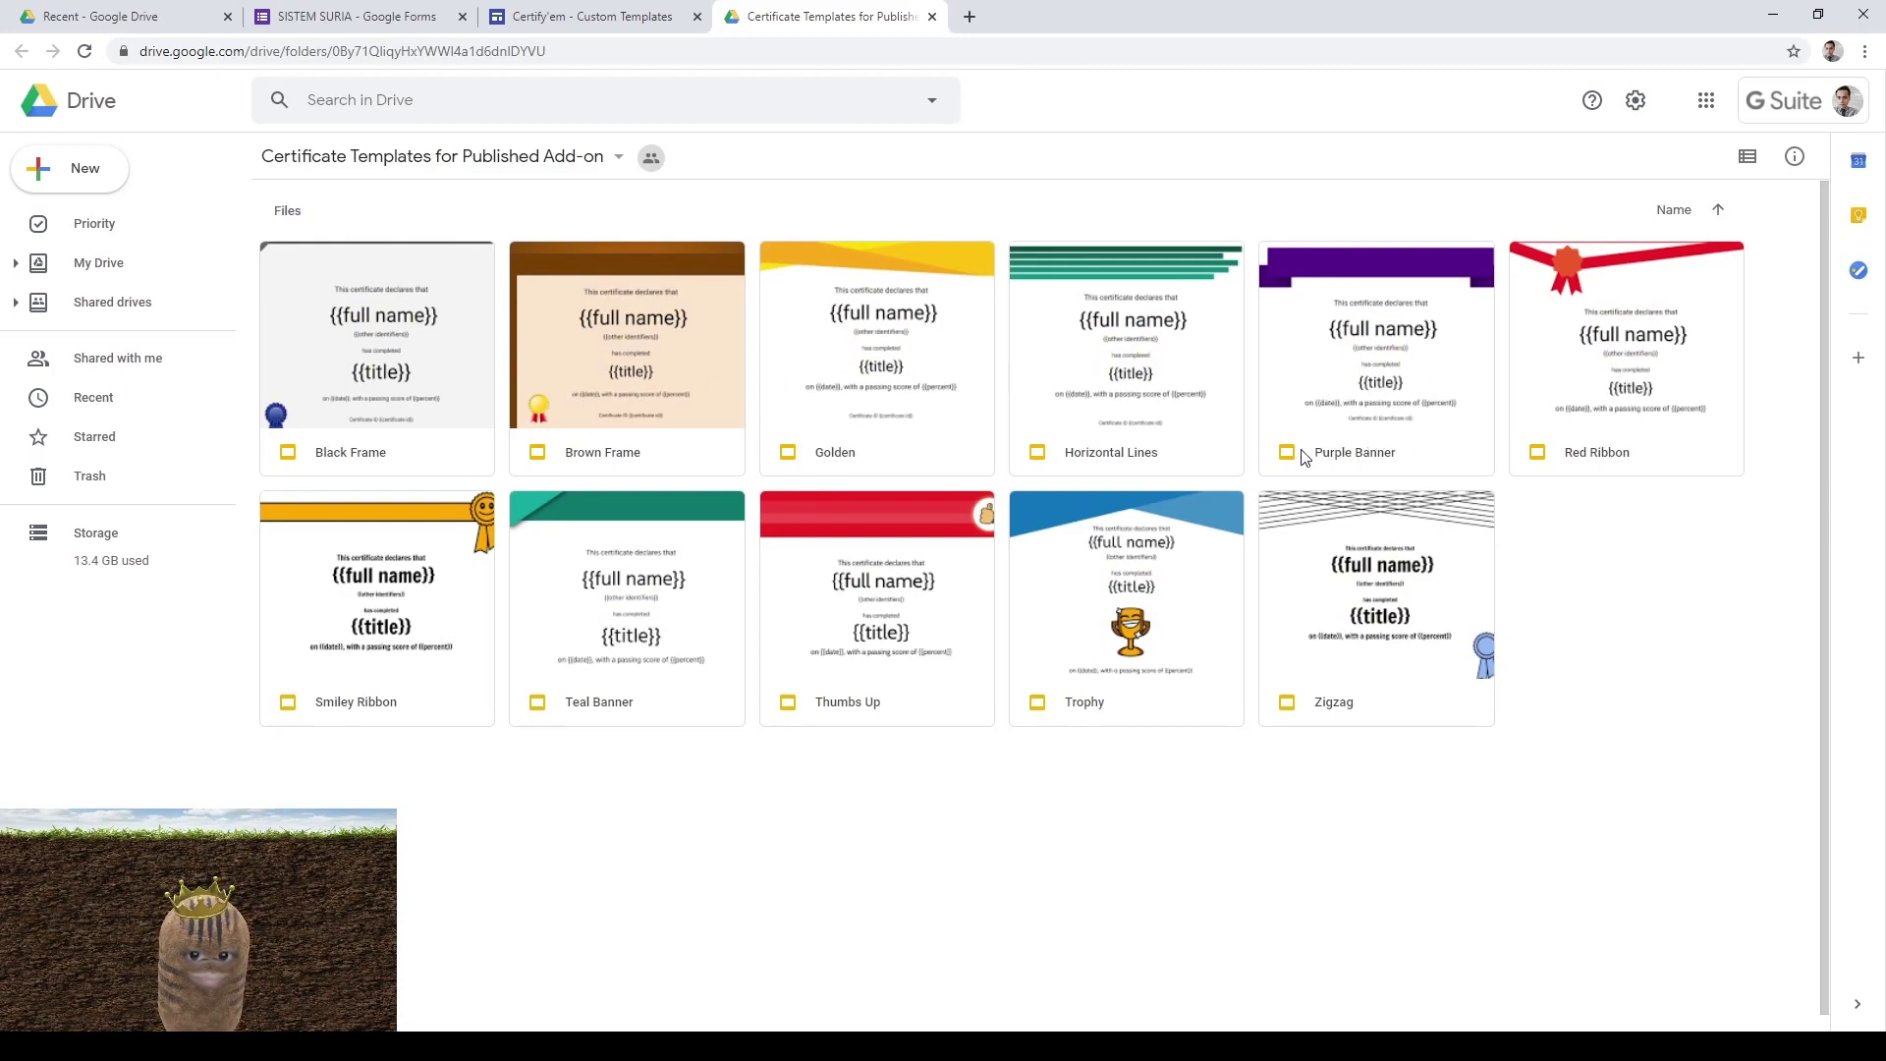
scroll(1179, 520, down, 1)
double_click(1165, 505)
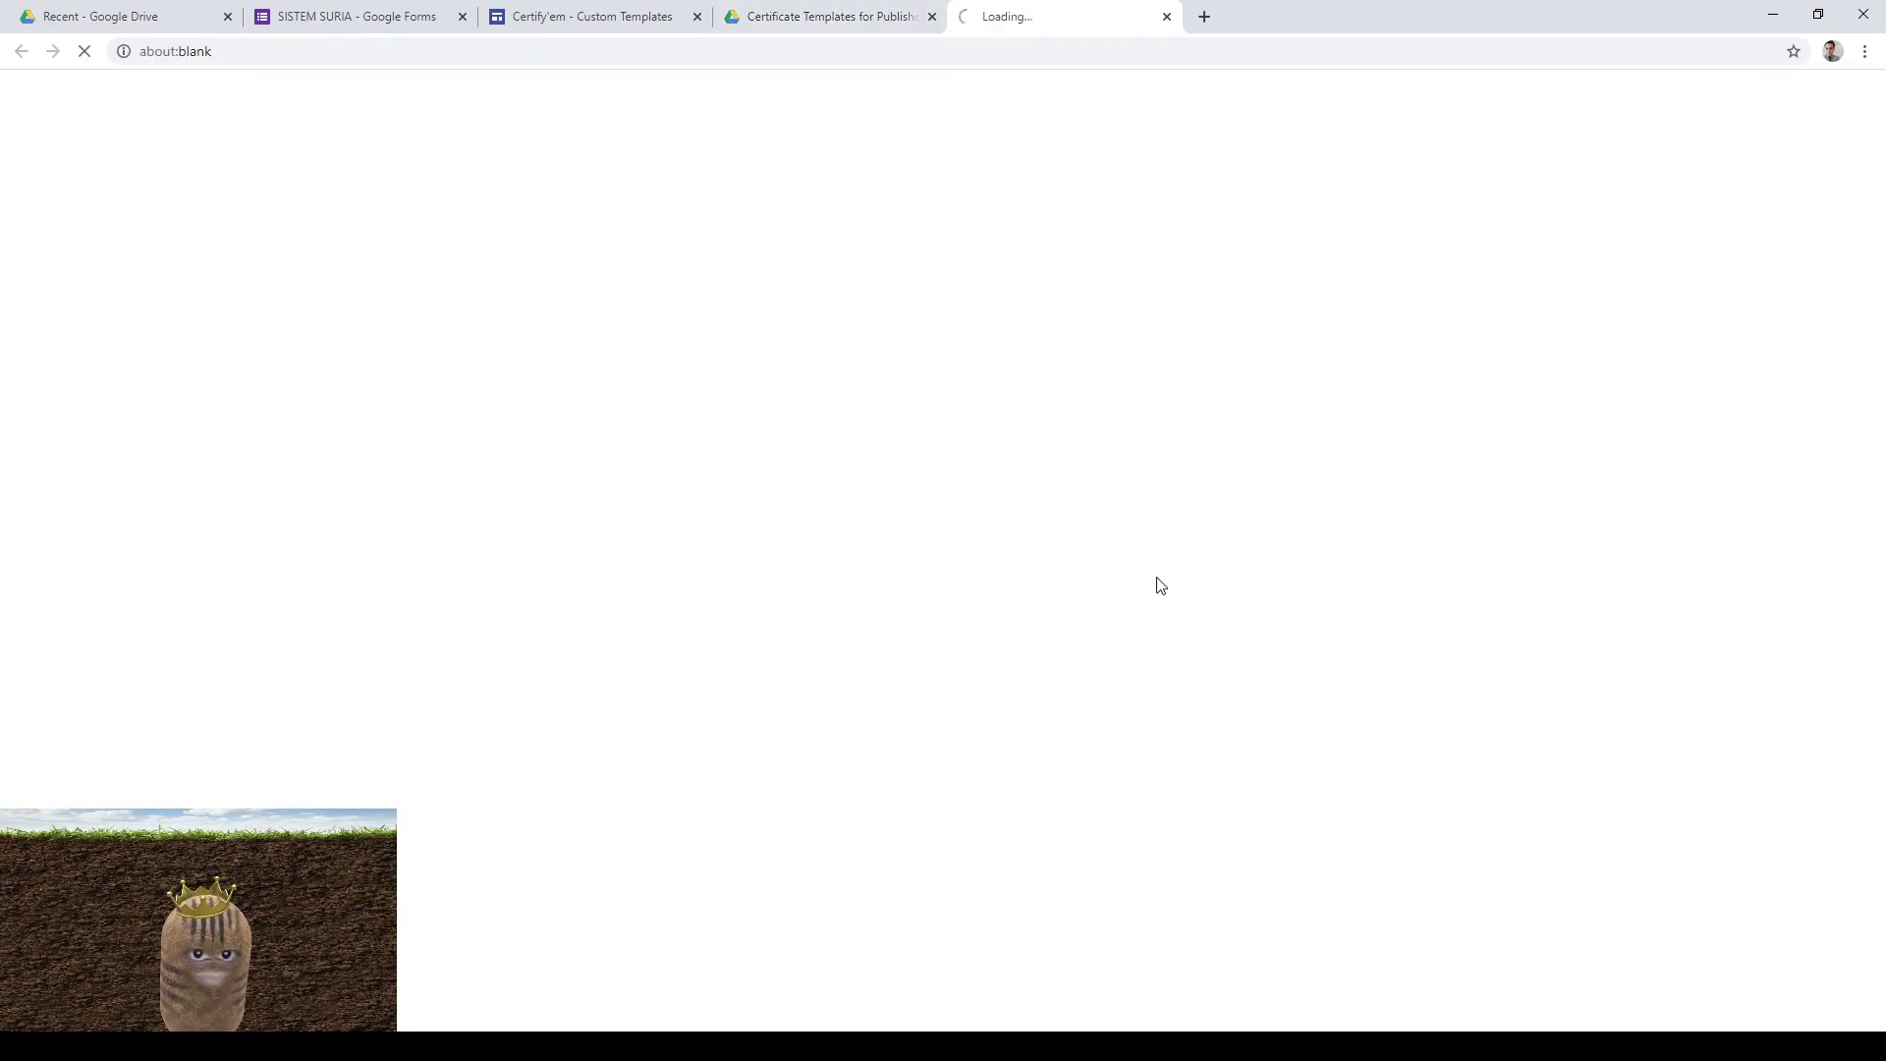
Make a copy of the selected Trophy slide as a new presentation named "SIJIL SISTEM SURIA"
click(81, 116)
mouse_move(152, 269)
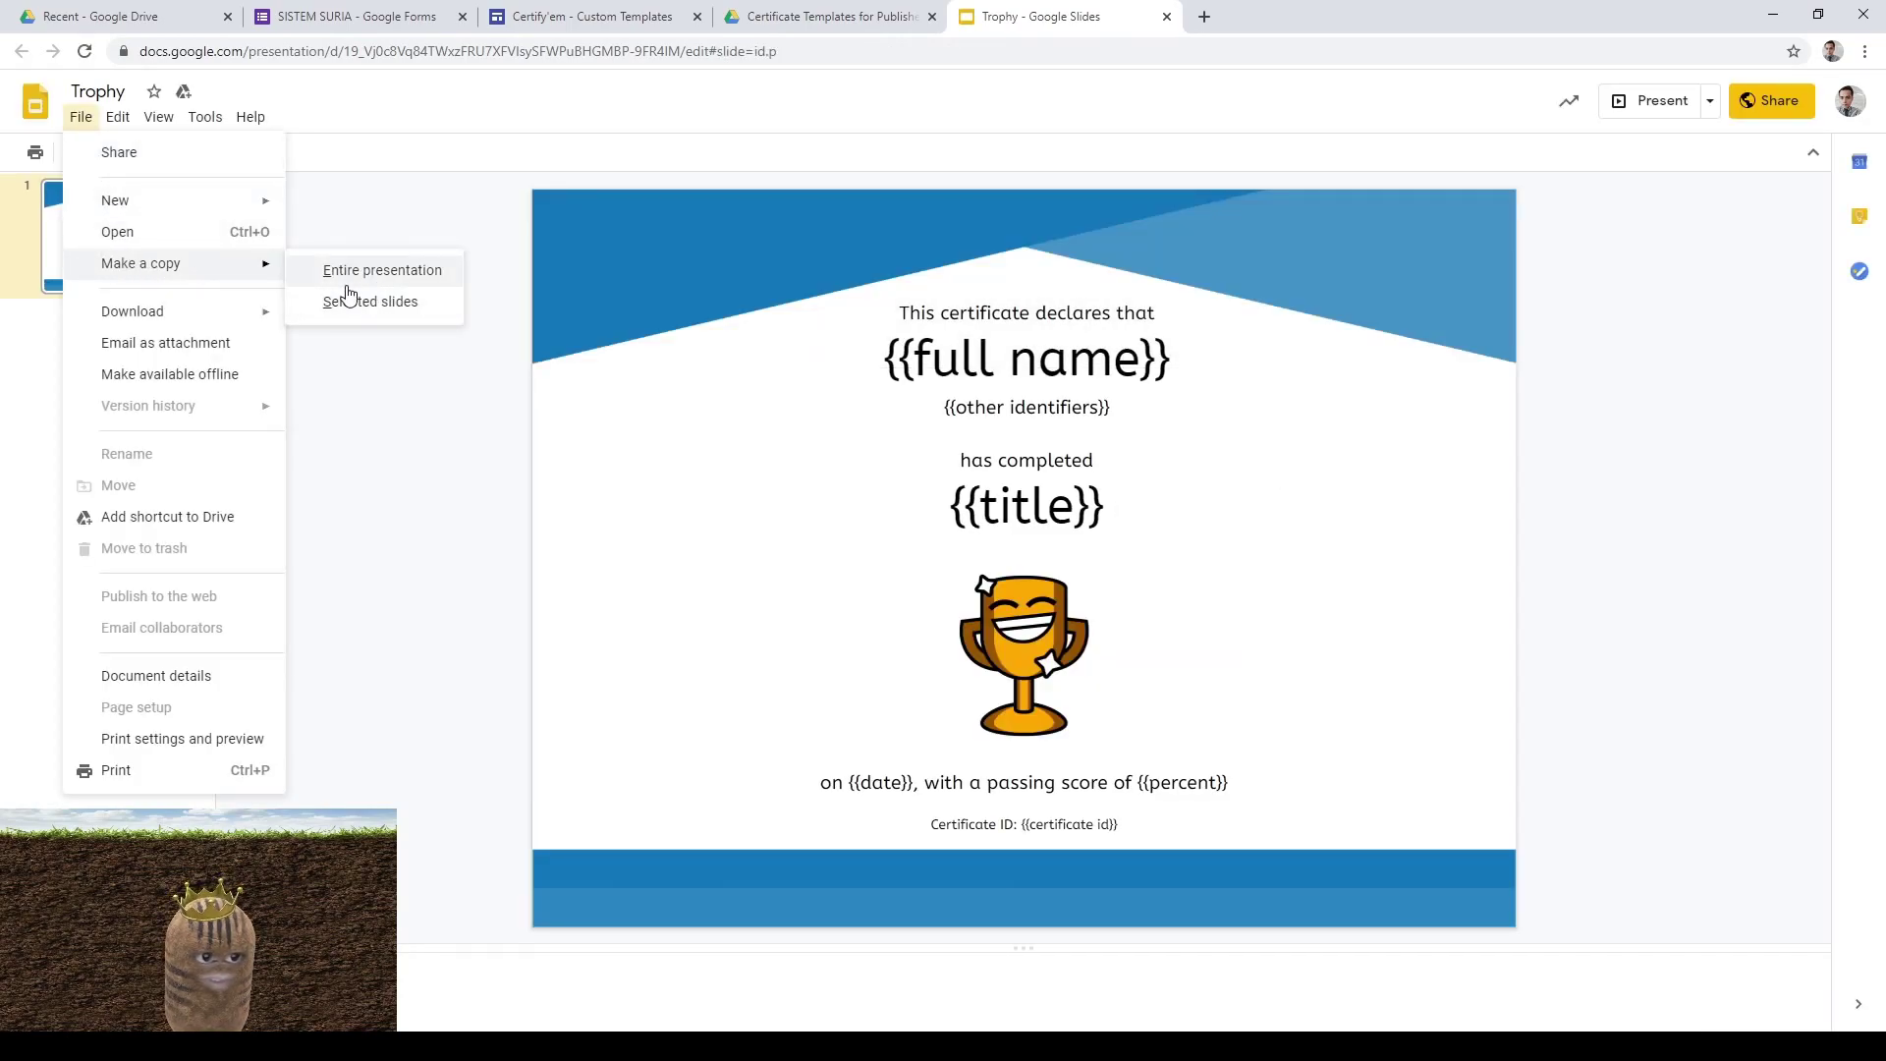
click(84, 126)
click(84, 127)
mouse_move(155, 262)
click(371, 302)
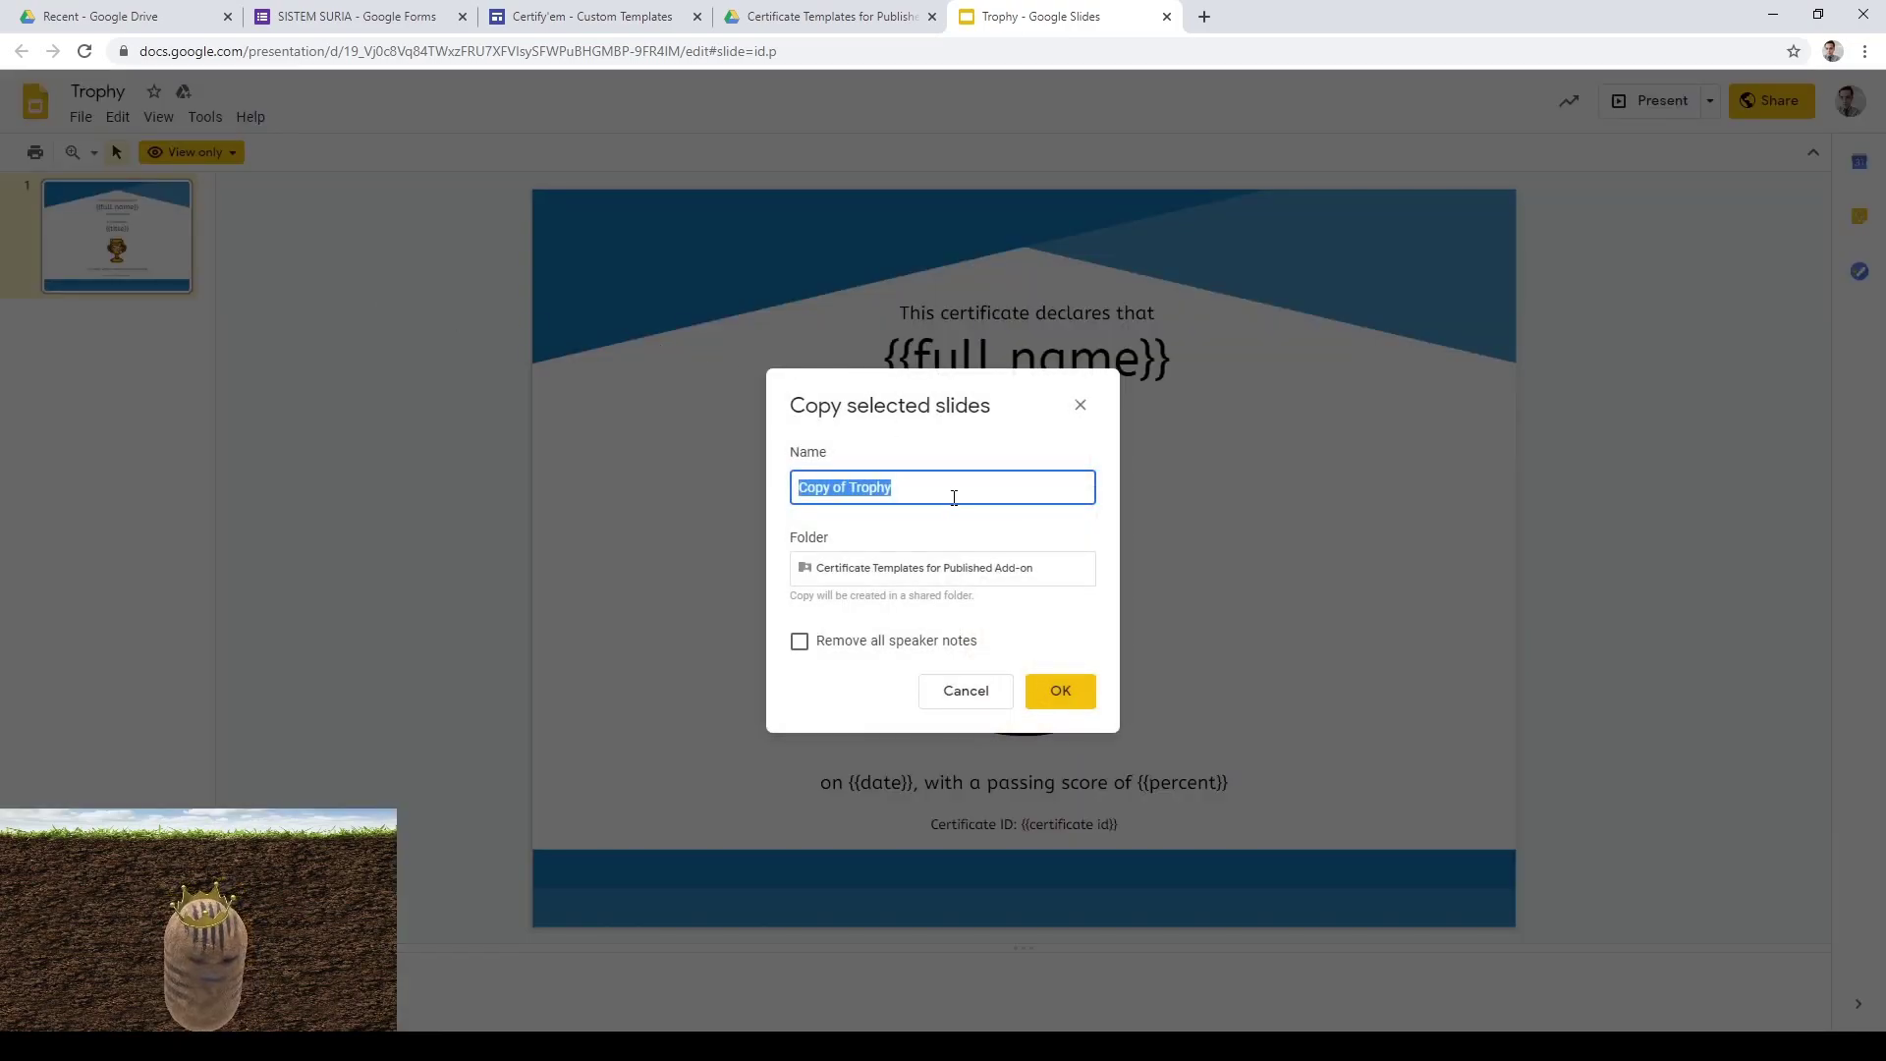
text(SIJIL SI)
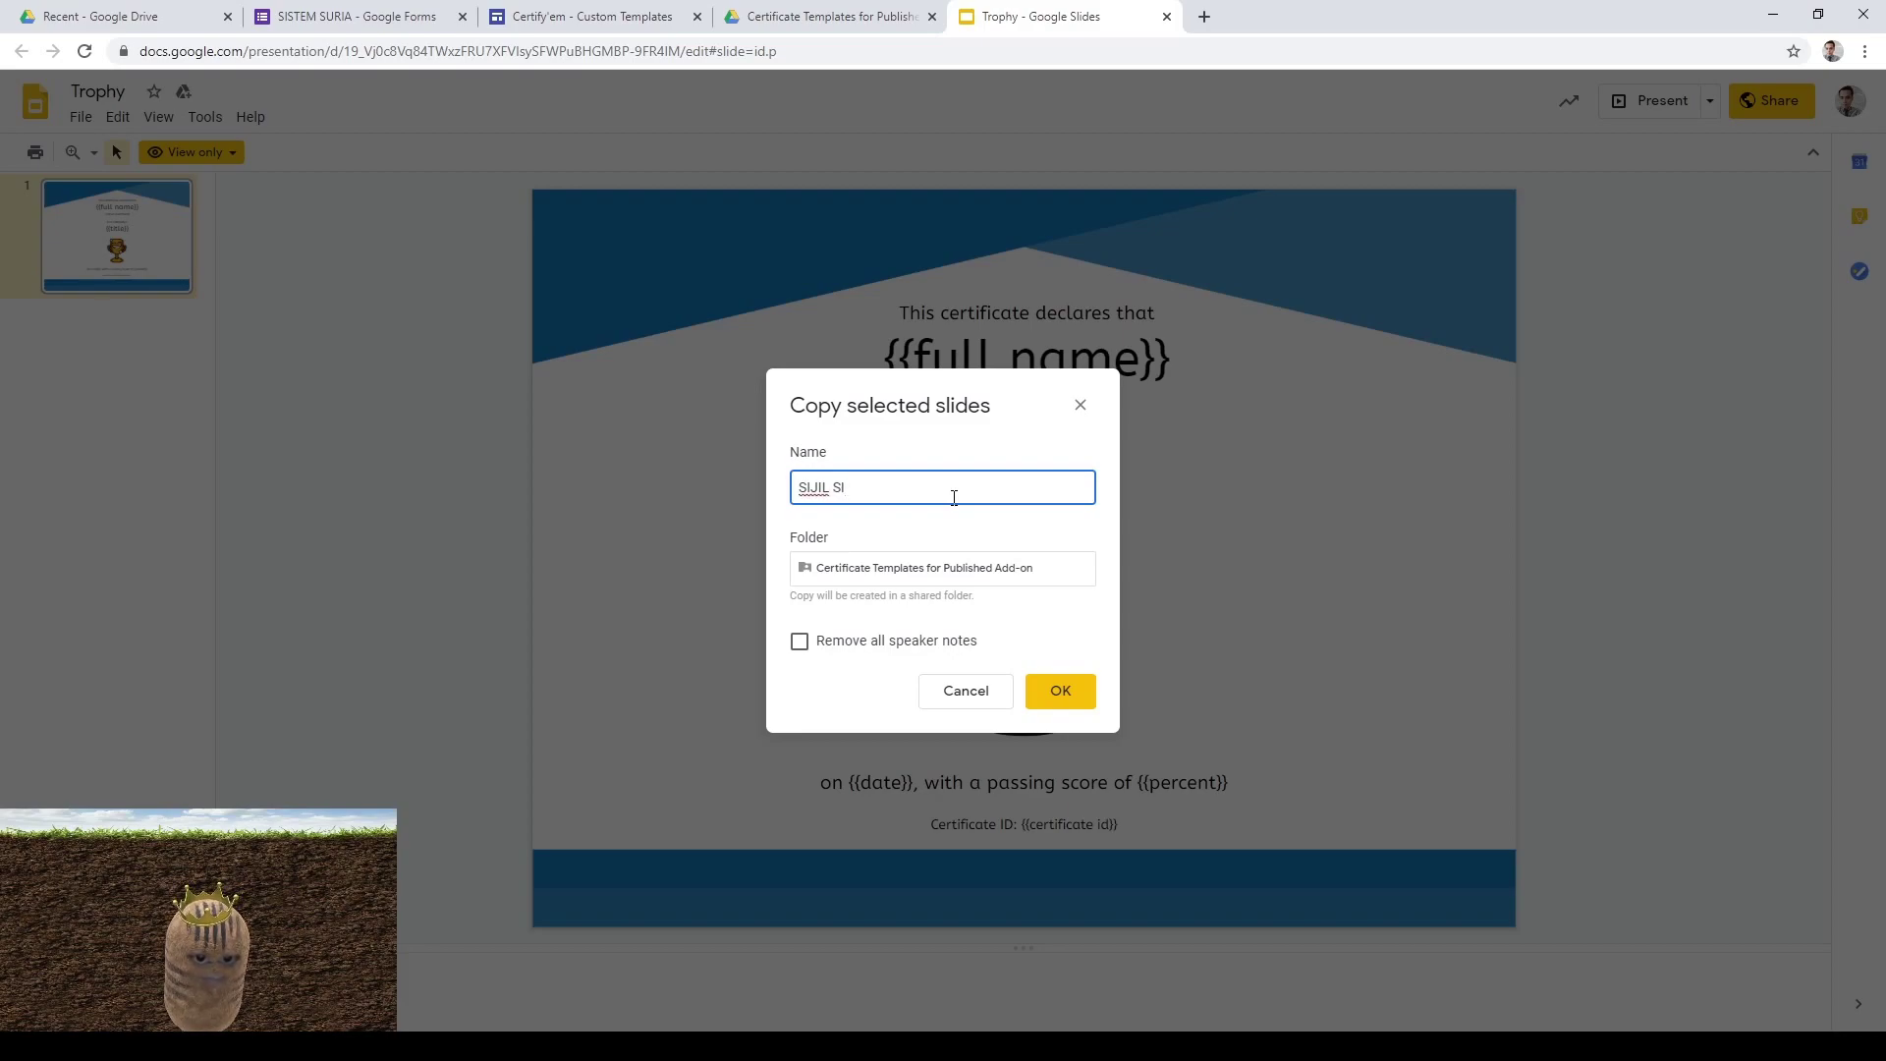
text(STEM SURIA)
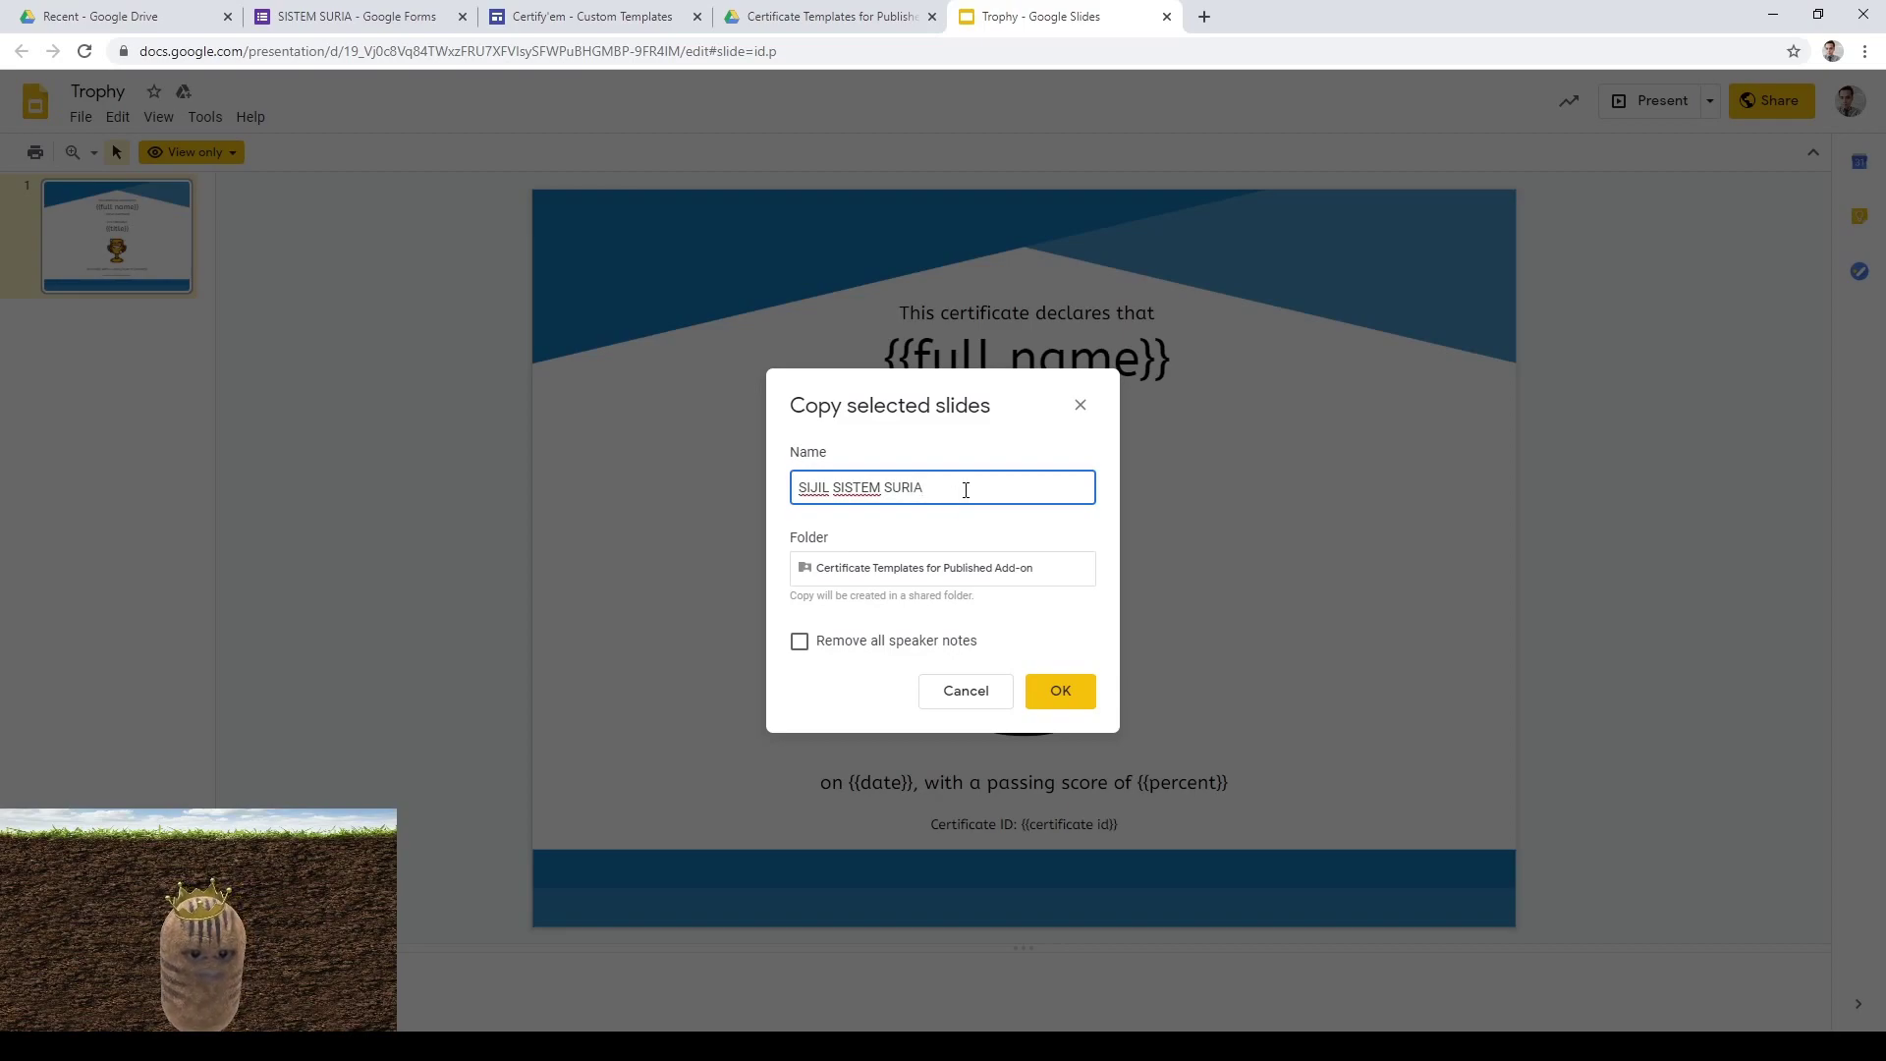
click(1063, 691)
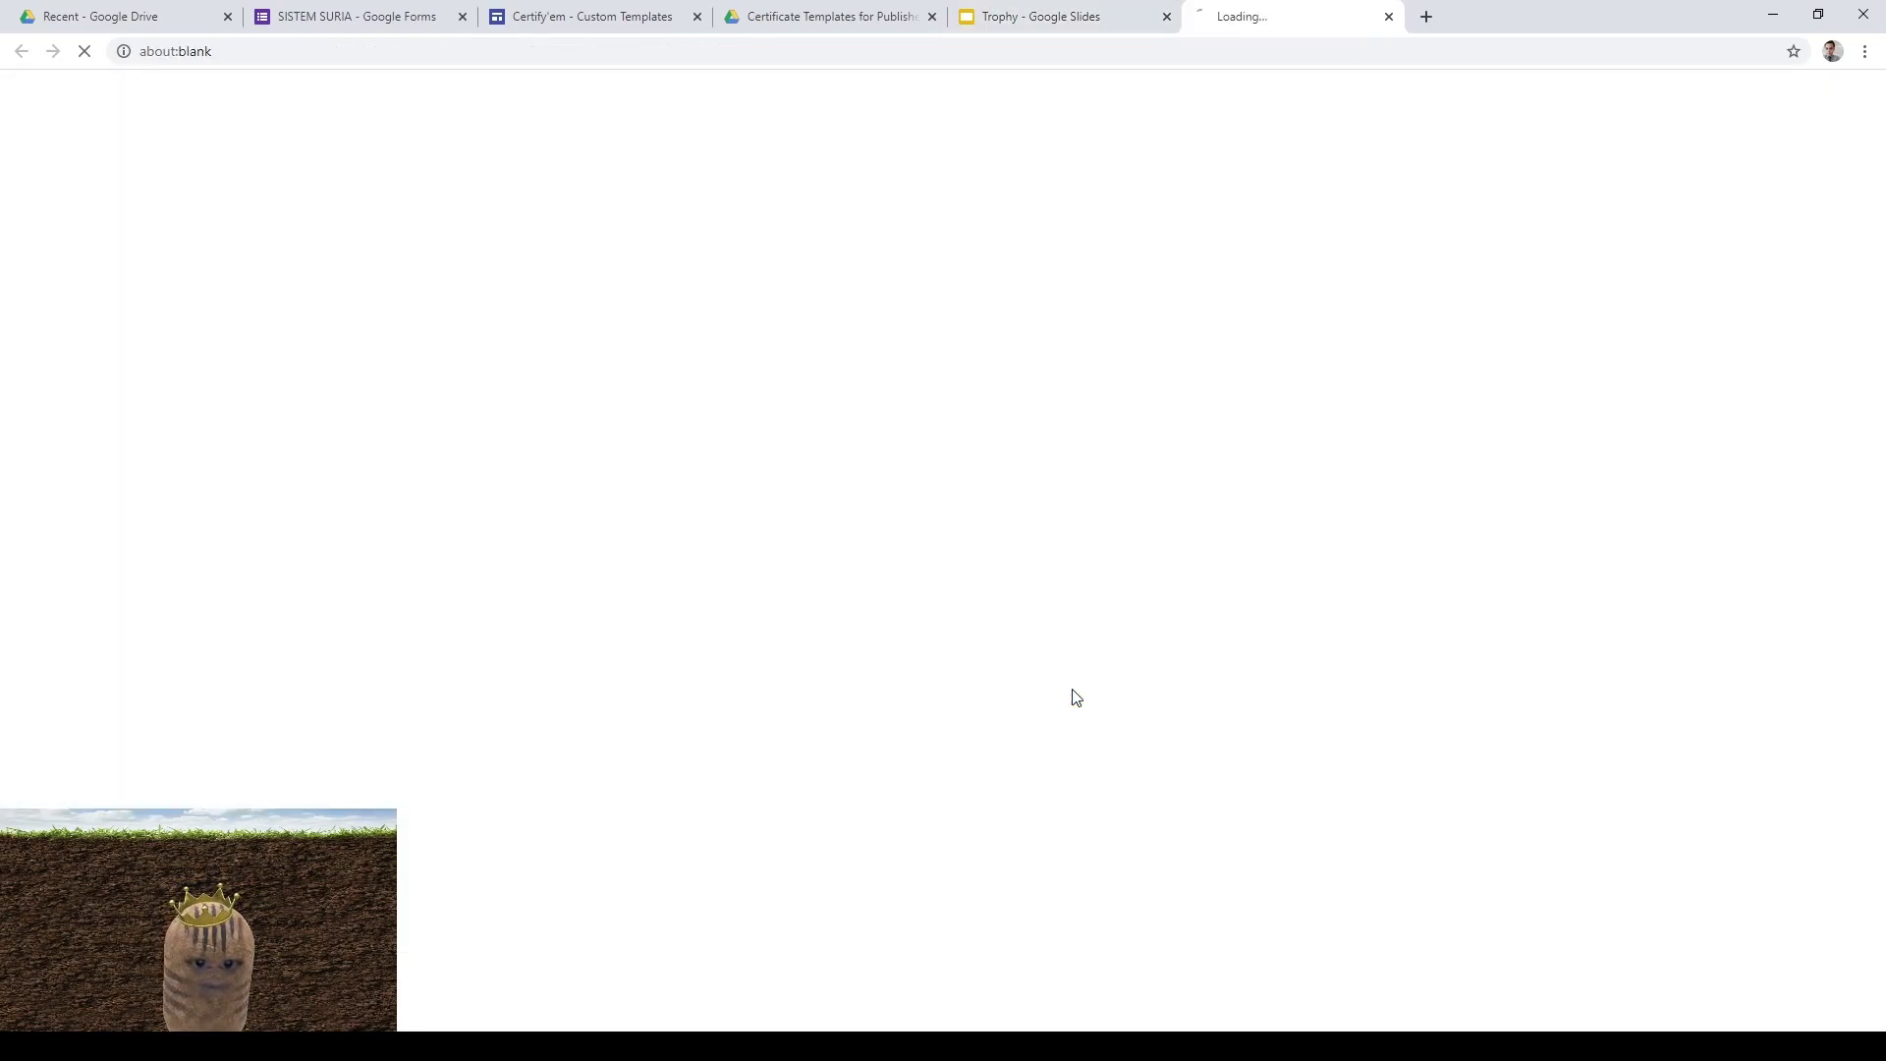